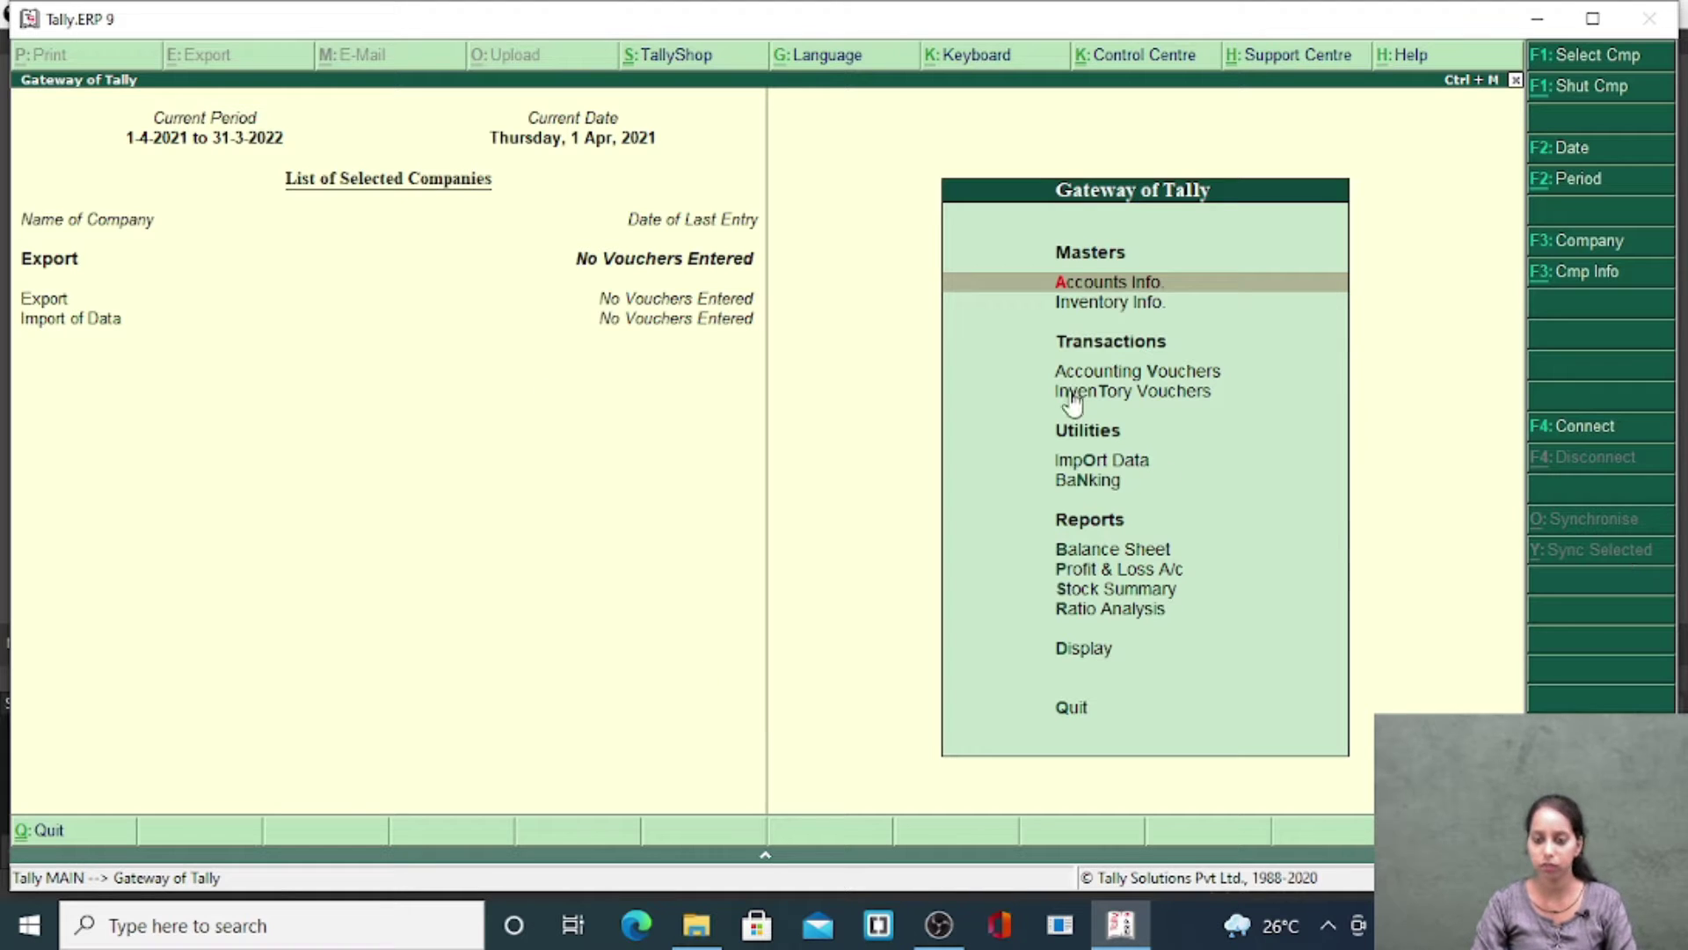
- Examine the Export company's existing ledgers in the ledger alteration list, then return to the Gateway of Tally
{"action": "left_click", "coordinate": [1112, 290]}
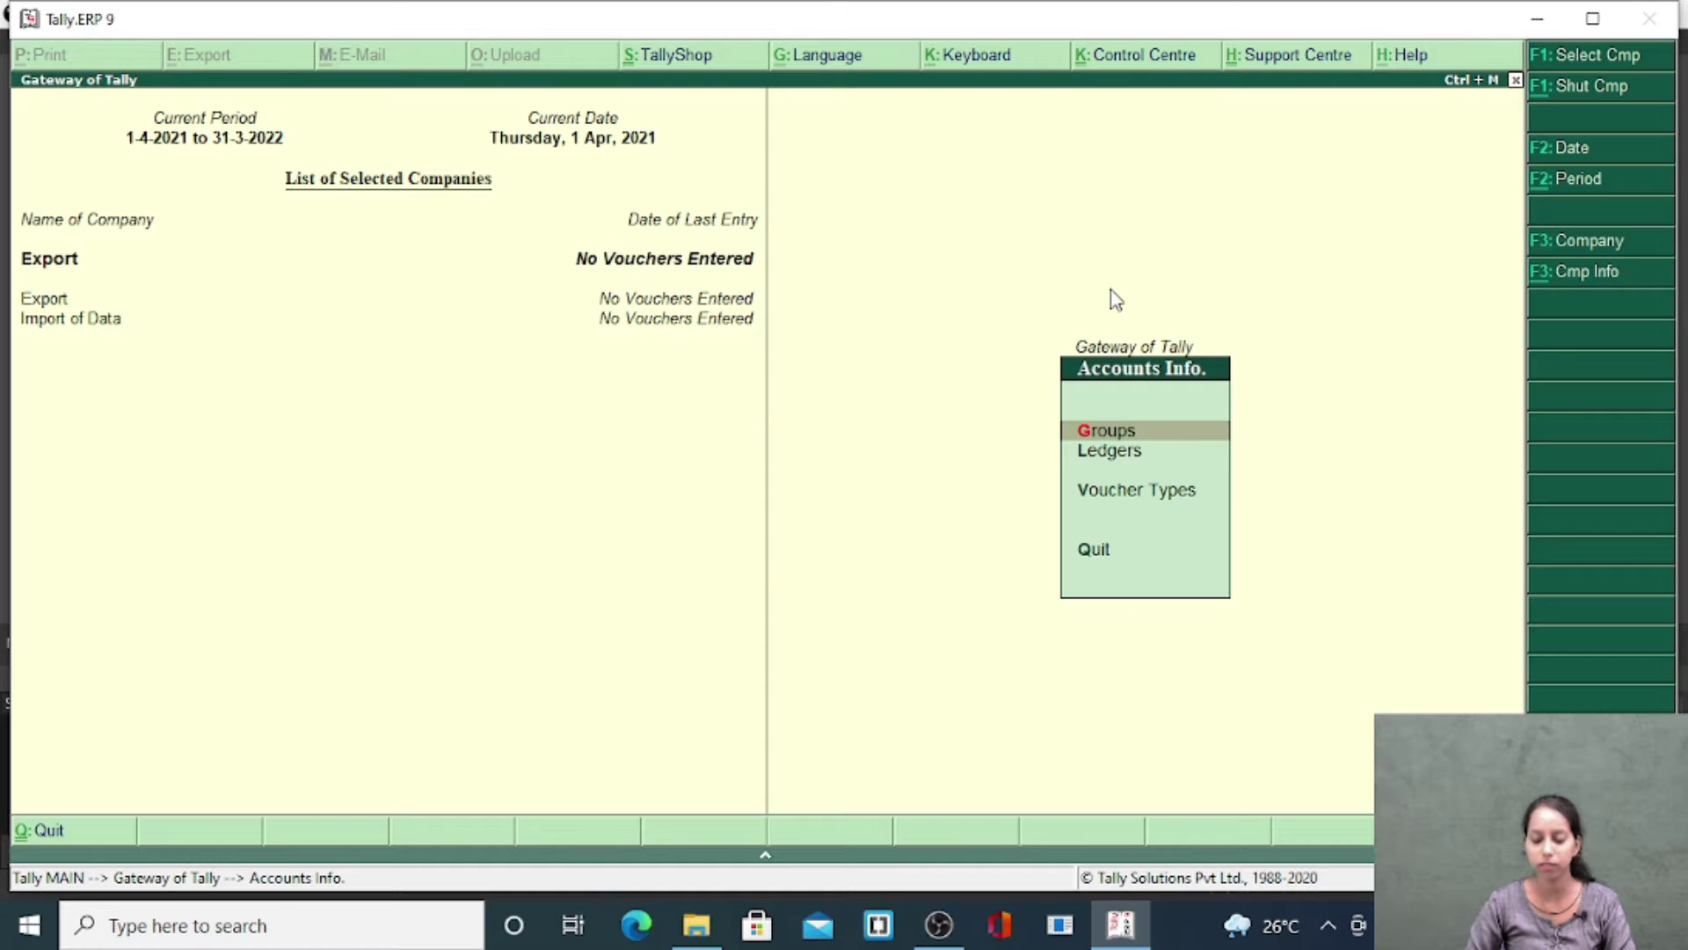
{"action": "key", "text": "l"}
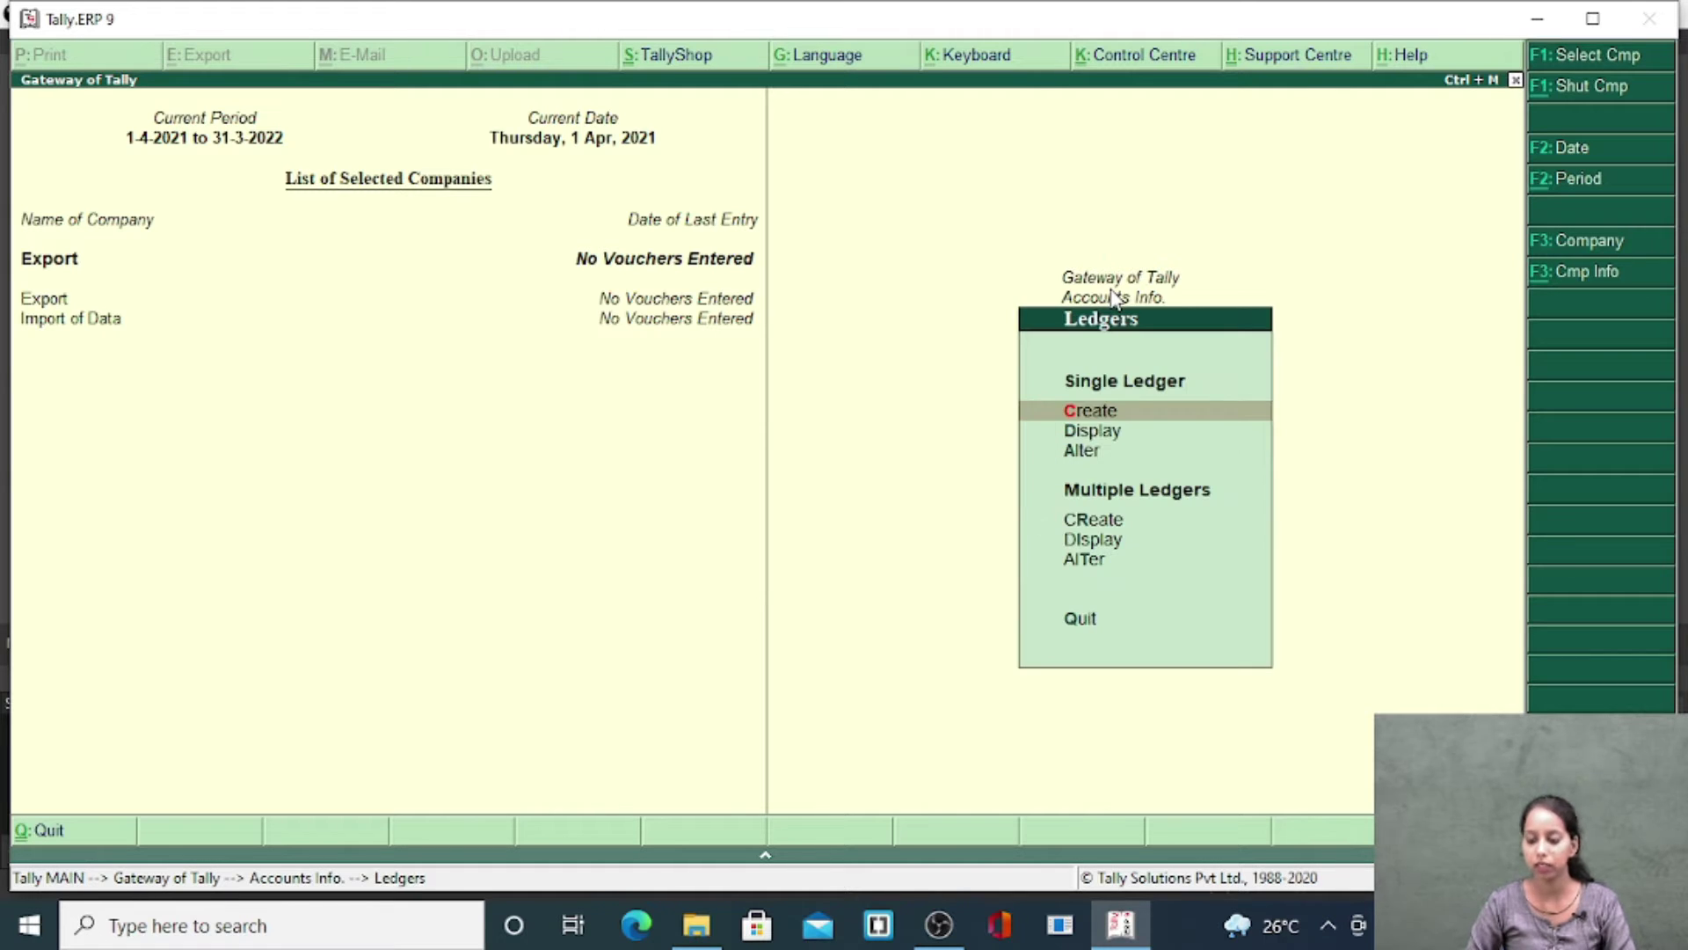
{"action": "key", "text": "Down"}
{"action": "key", "text": "Down"}
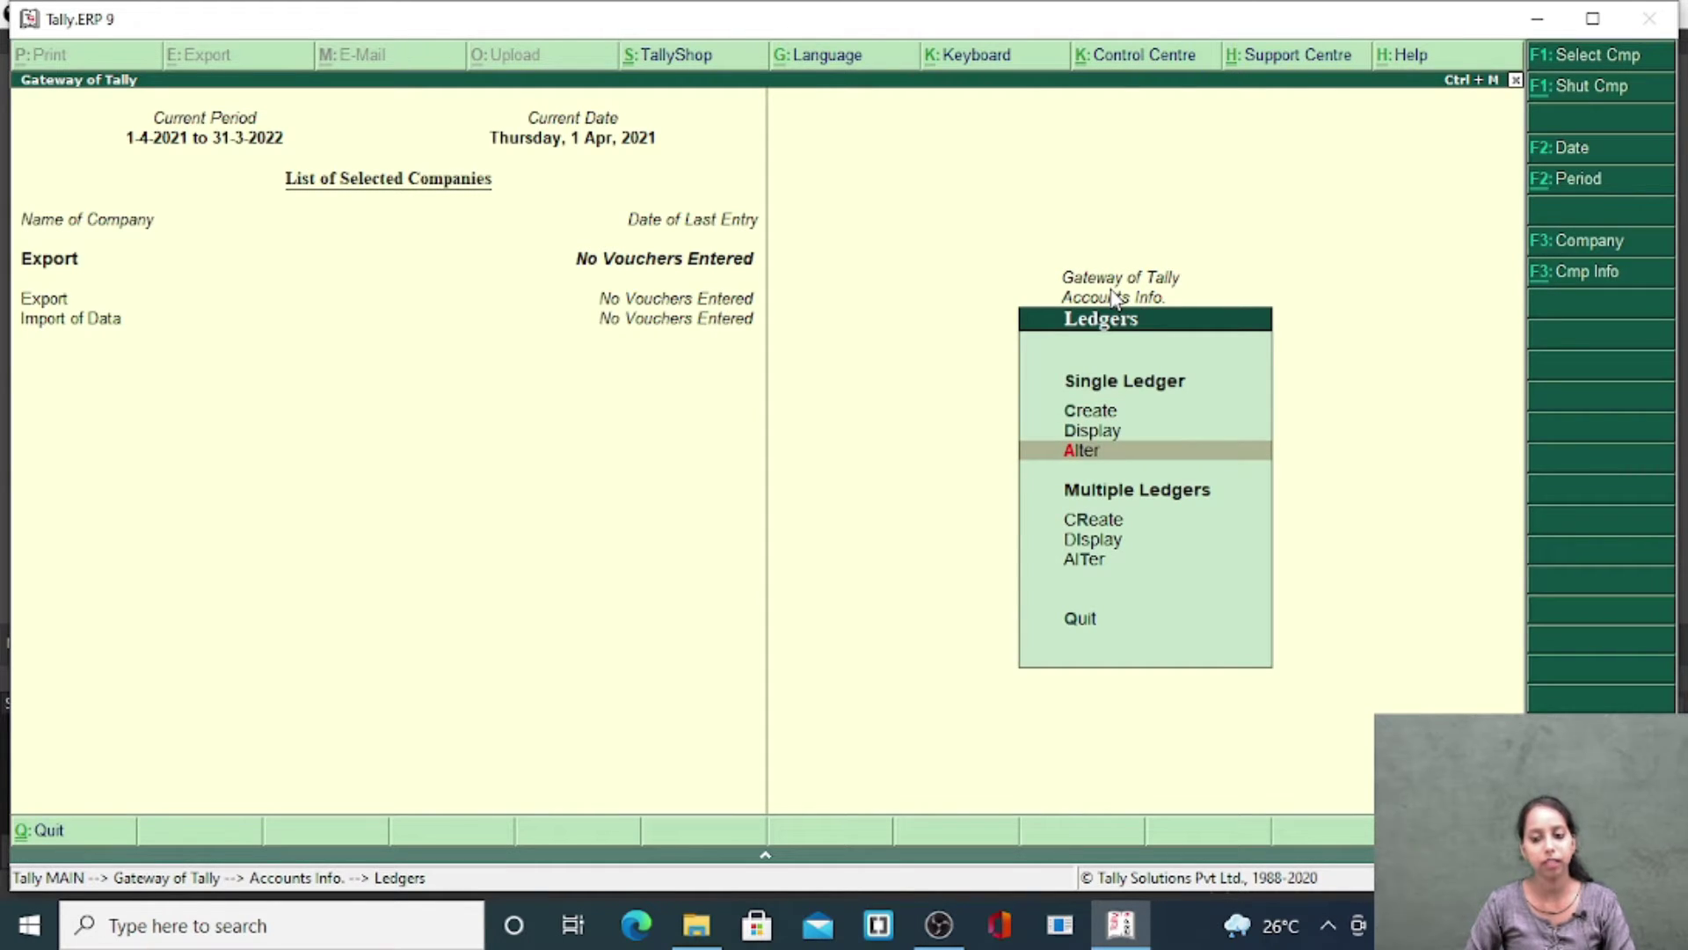
{"action": "key", "text": "Return"}
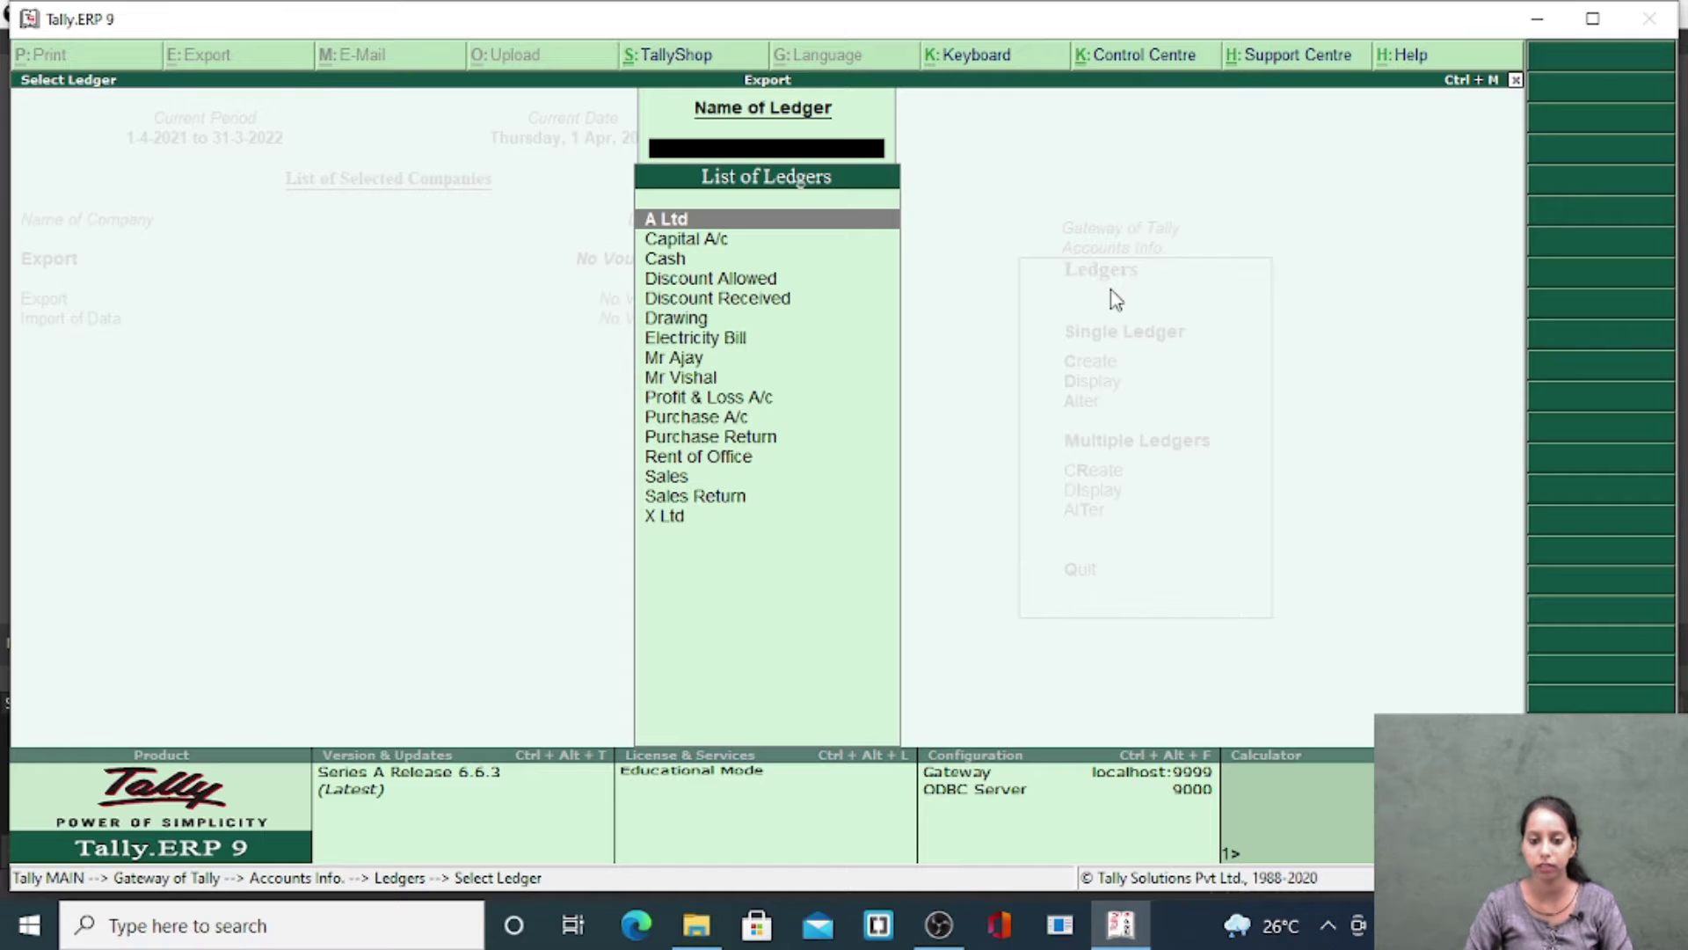
{"action": "key", "text": "Escape"}
{"action": "key", "text": "Escape"}
{"action": "key", "text": "Escape"}
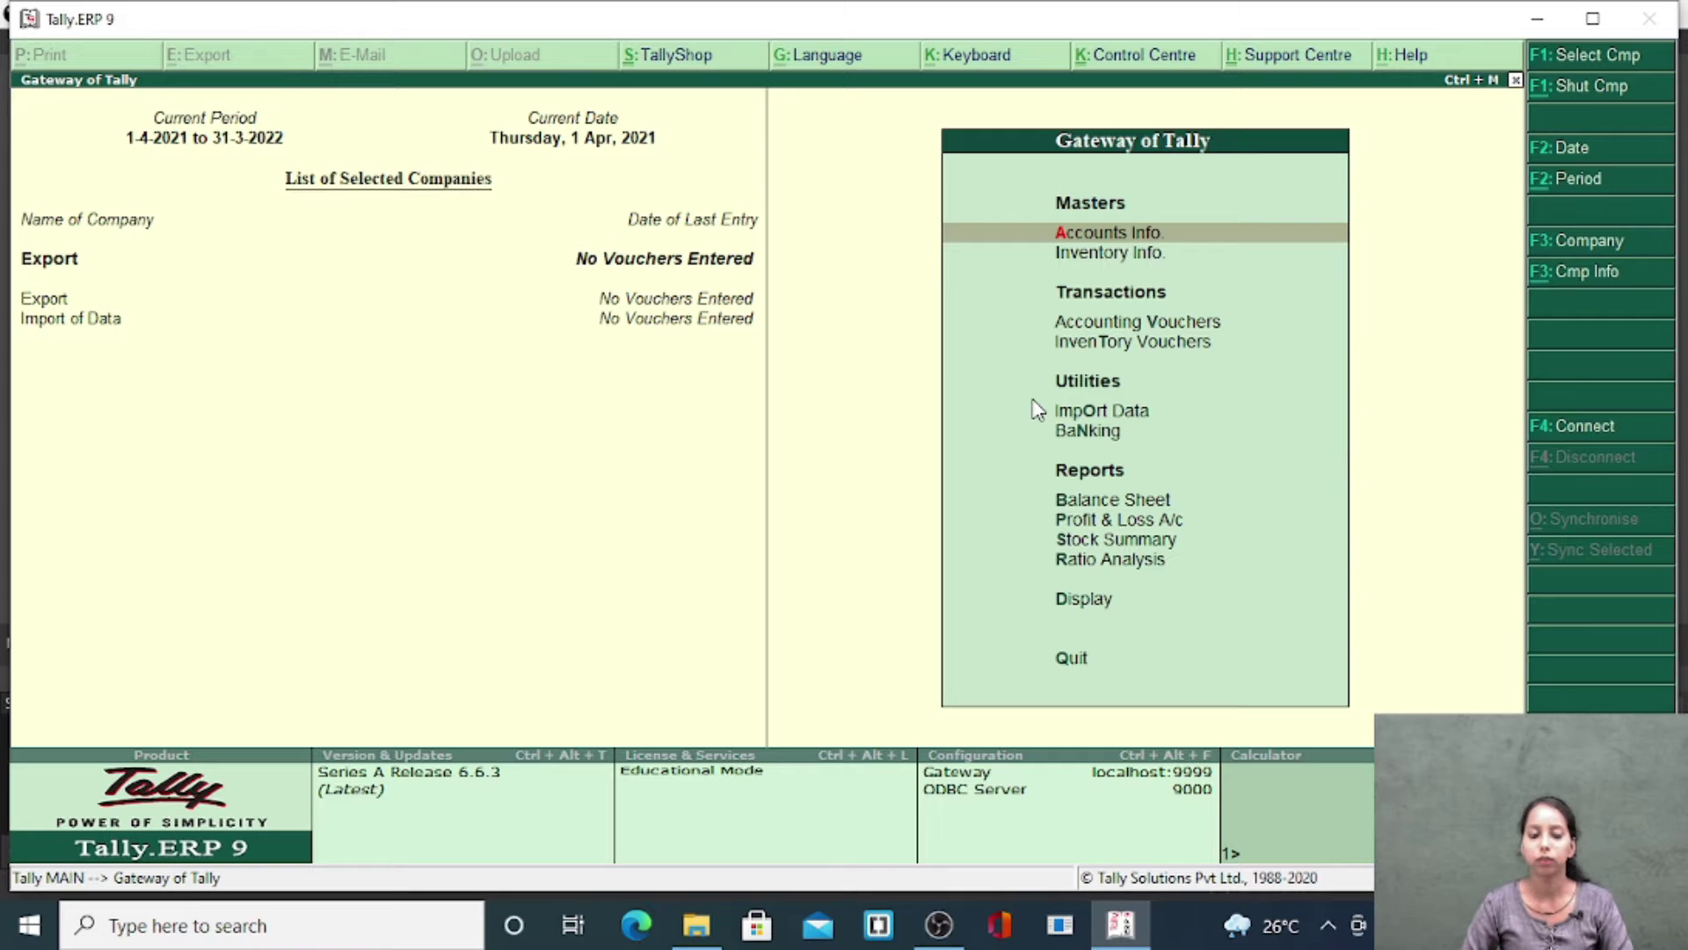
- Display the Statistics report from the Statements of Accounts for the Export company
{"action": "key", "text": "Down"}
{"action": "key", "text": "Down"}
{"action": "key", "text": "Down"}
{"action": "key", "text": "Down"}
{"action": "key", "text": "Down"}
{"action": "key", "text": "Down"}
{"action": "key", "text": "Down"}
{"action": "key", "text": "Down"}
{"action": "key", "text": "Down"}
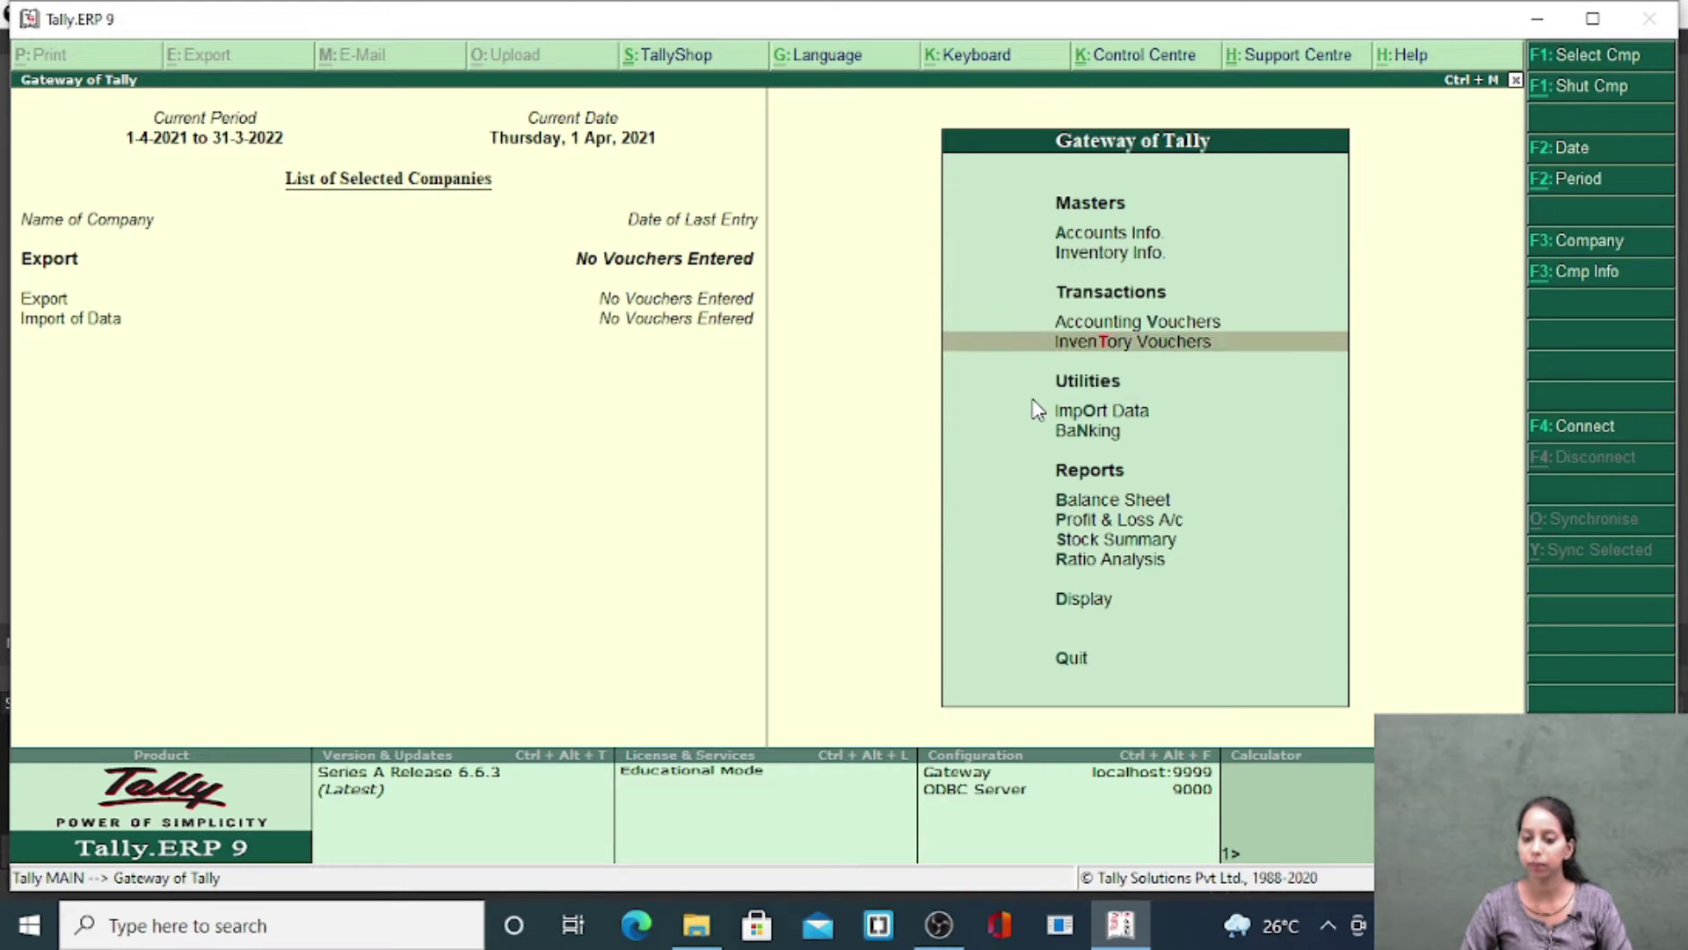
{"action": "key", "text": "Down"}
{"action": "key", "text": "Return"}
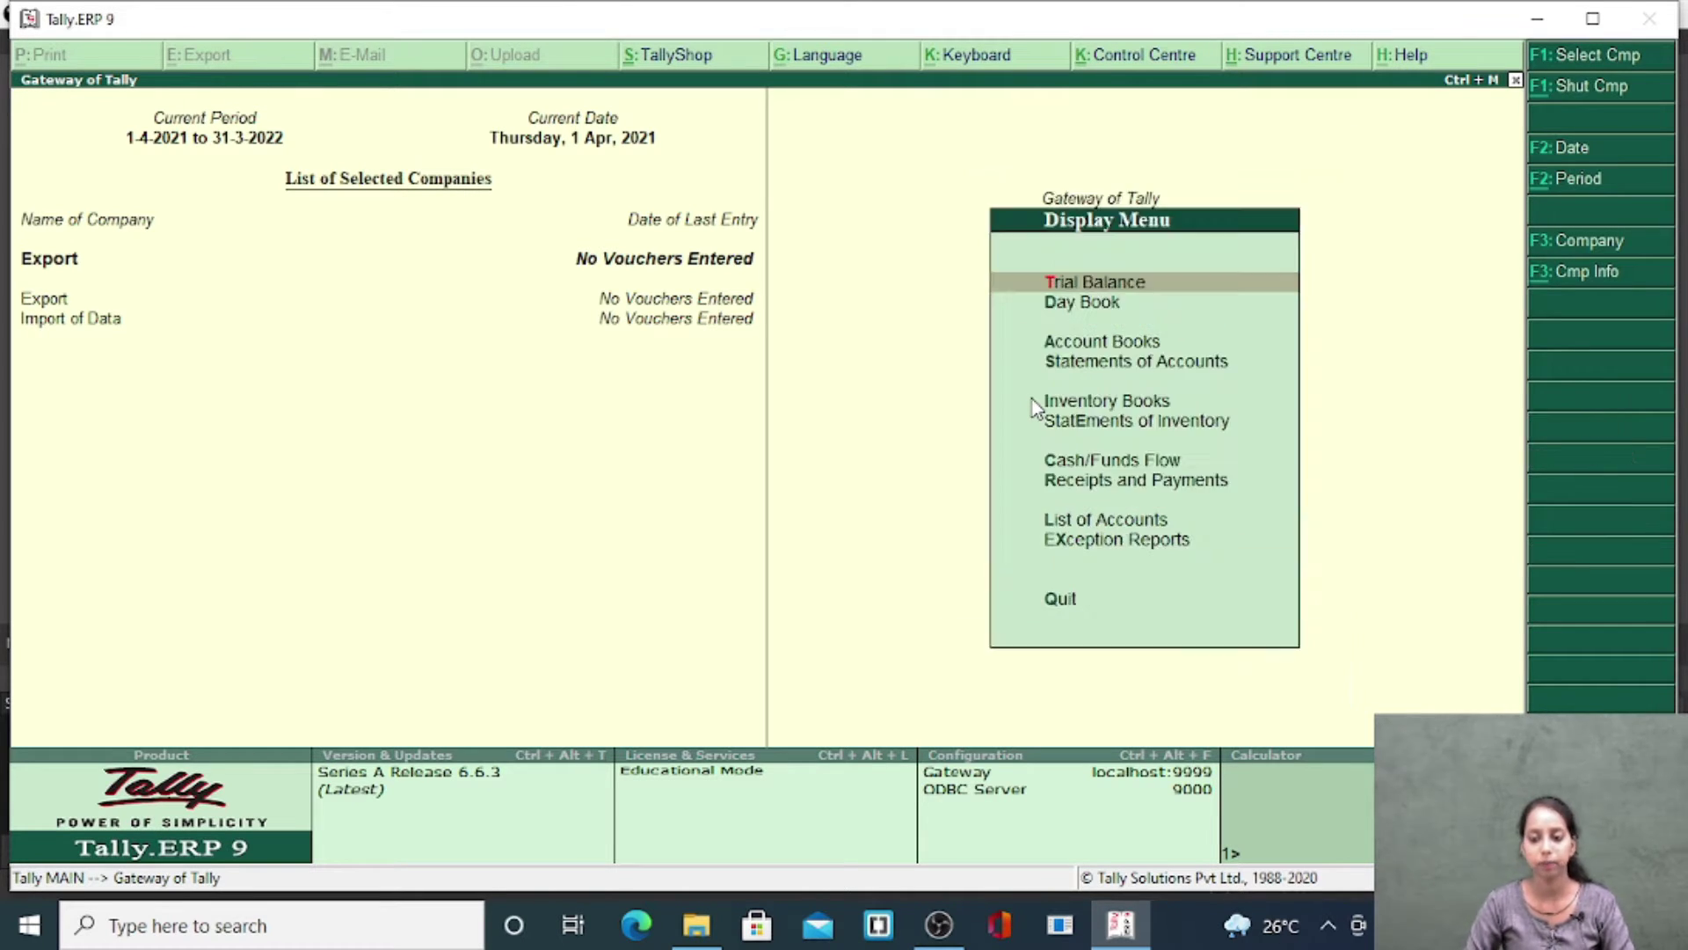
{"action": "key", "text": "Down"}
{"action": "key", "text": "Down"}
{"action": "key", "text": "Down"}
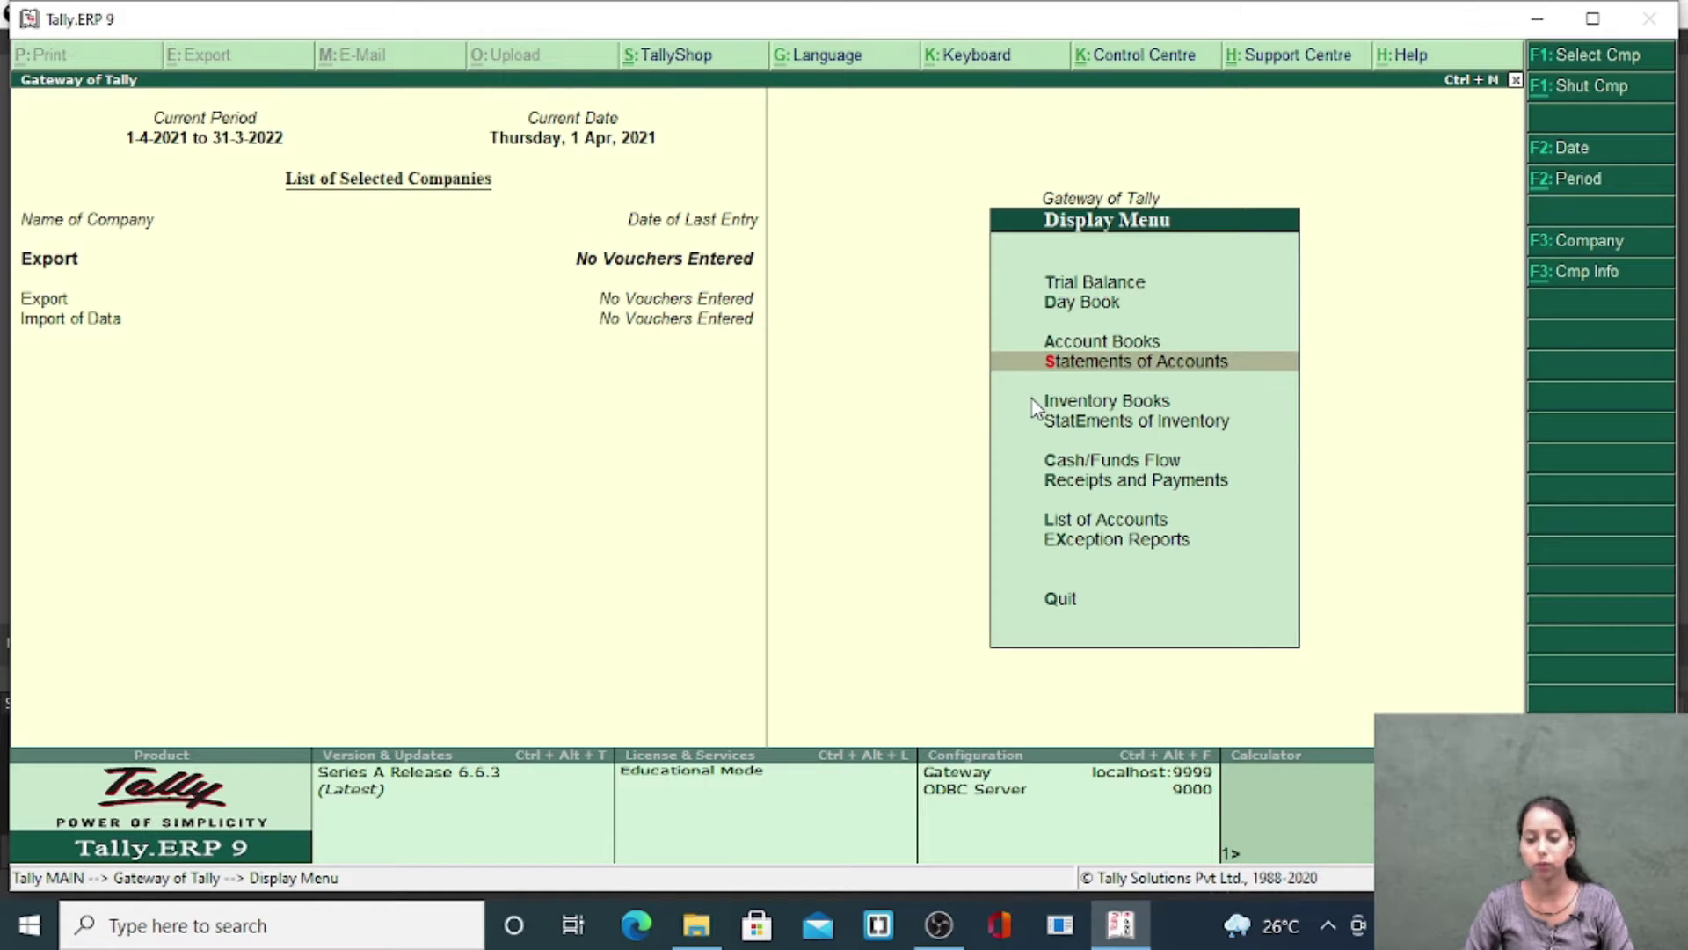
{"action": "key", "text": "Return"}
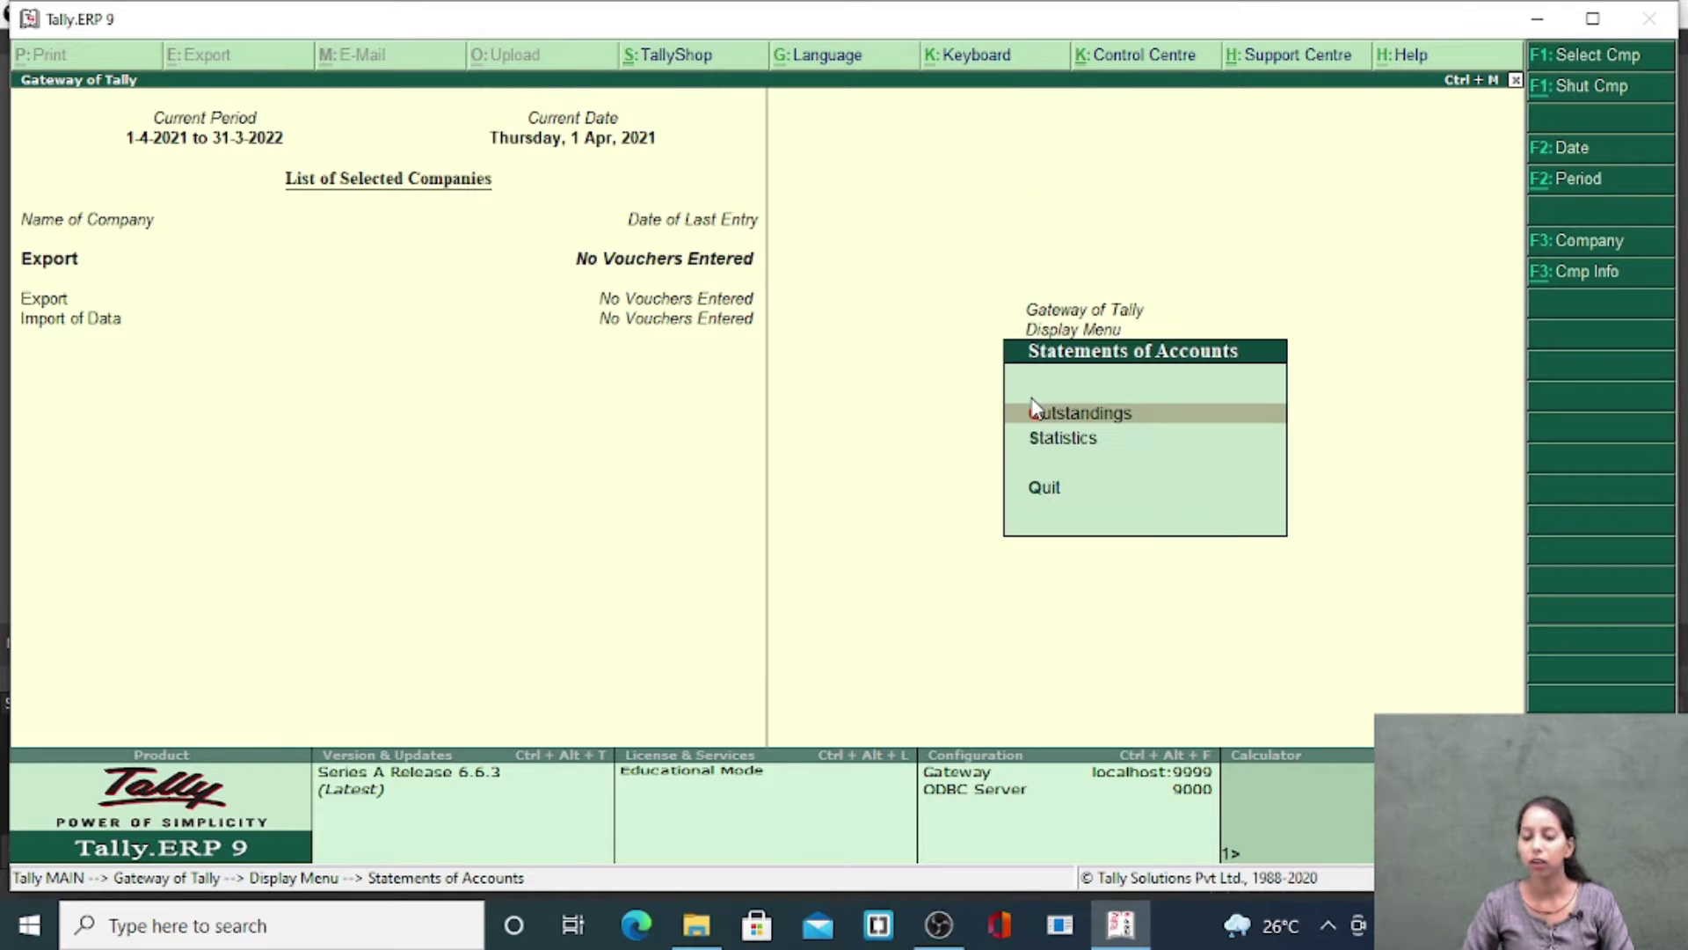
{"action": "key", "text": "Down"}
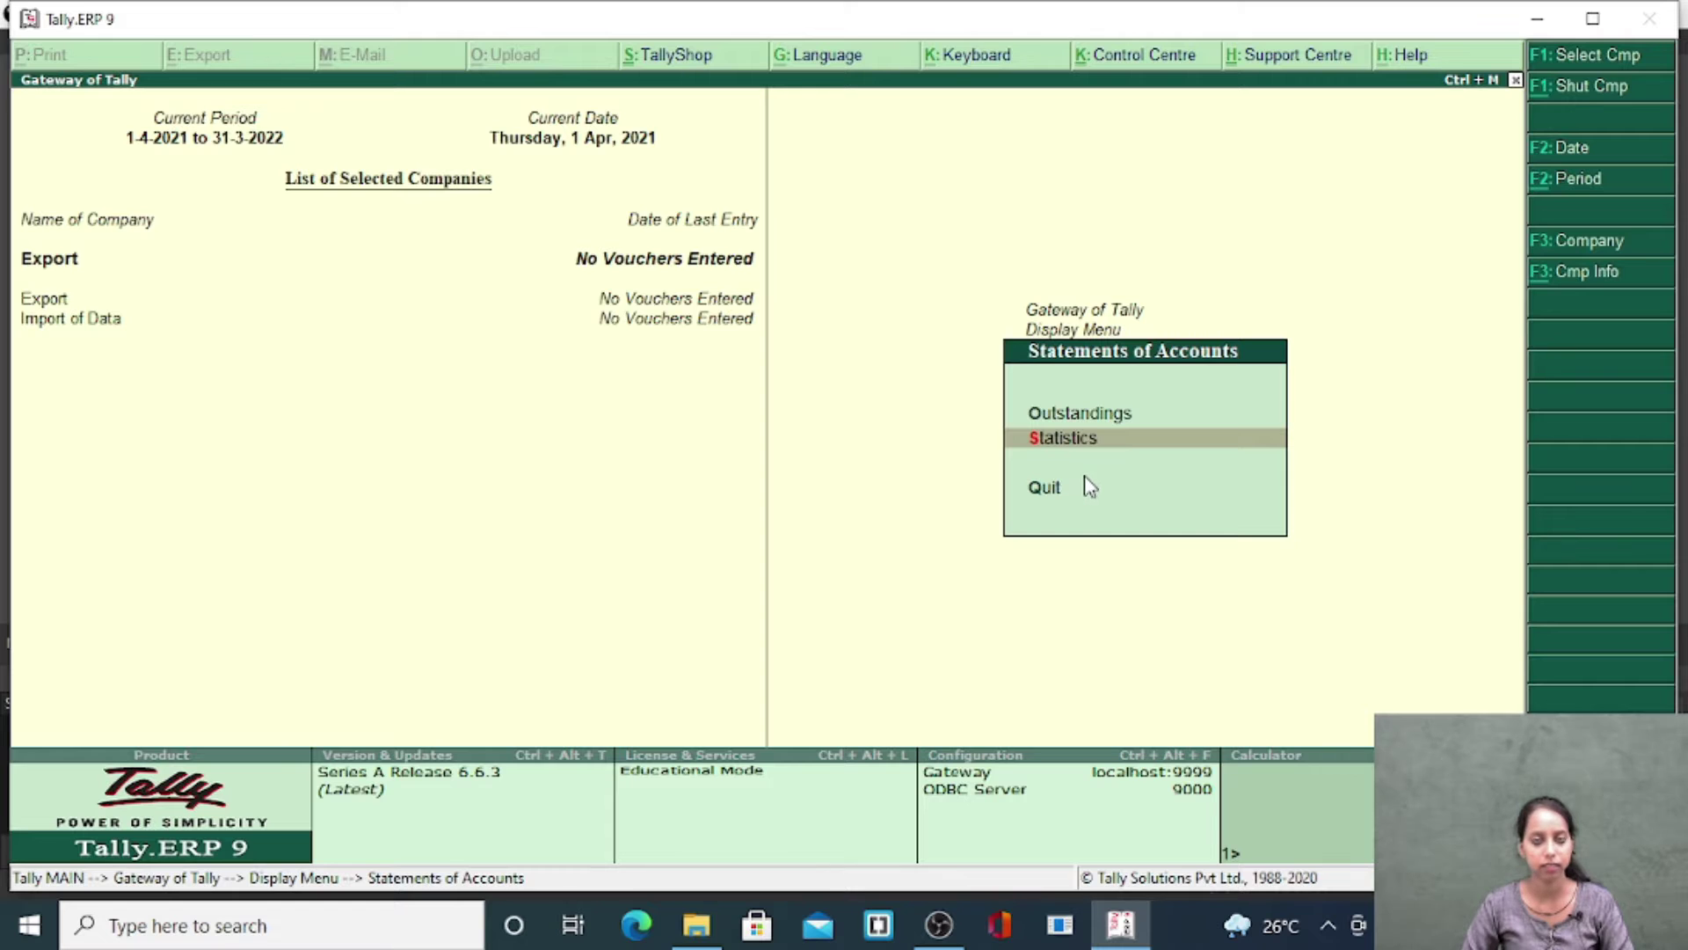
{"action": "key", "text": "Return"}
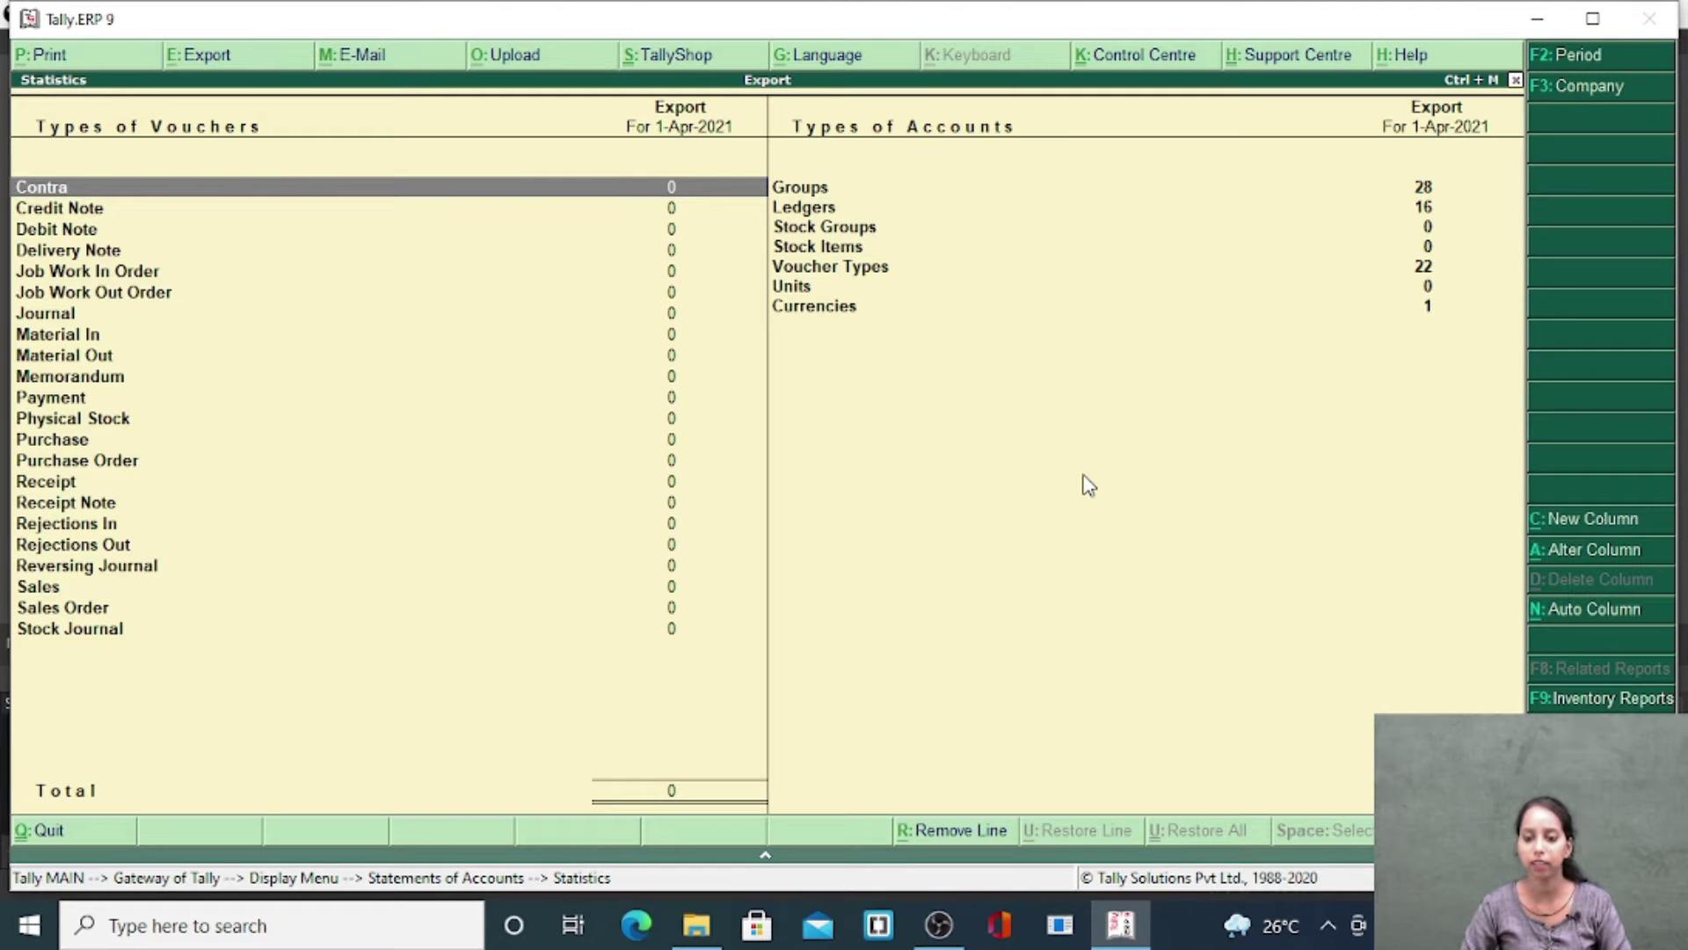
- Open the List of Ledgers from the Types of Accounts in the Statistics report
{"action": "key", "text": "Right"}
{"action": "key", "text": "Left"}
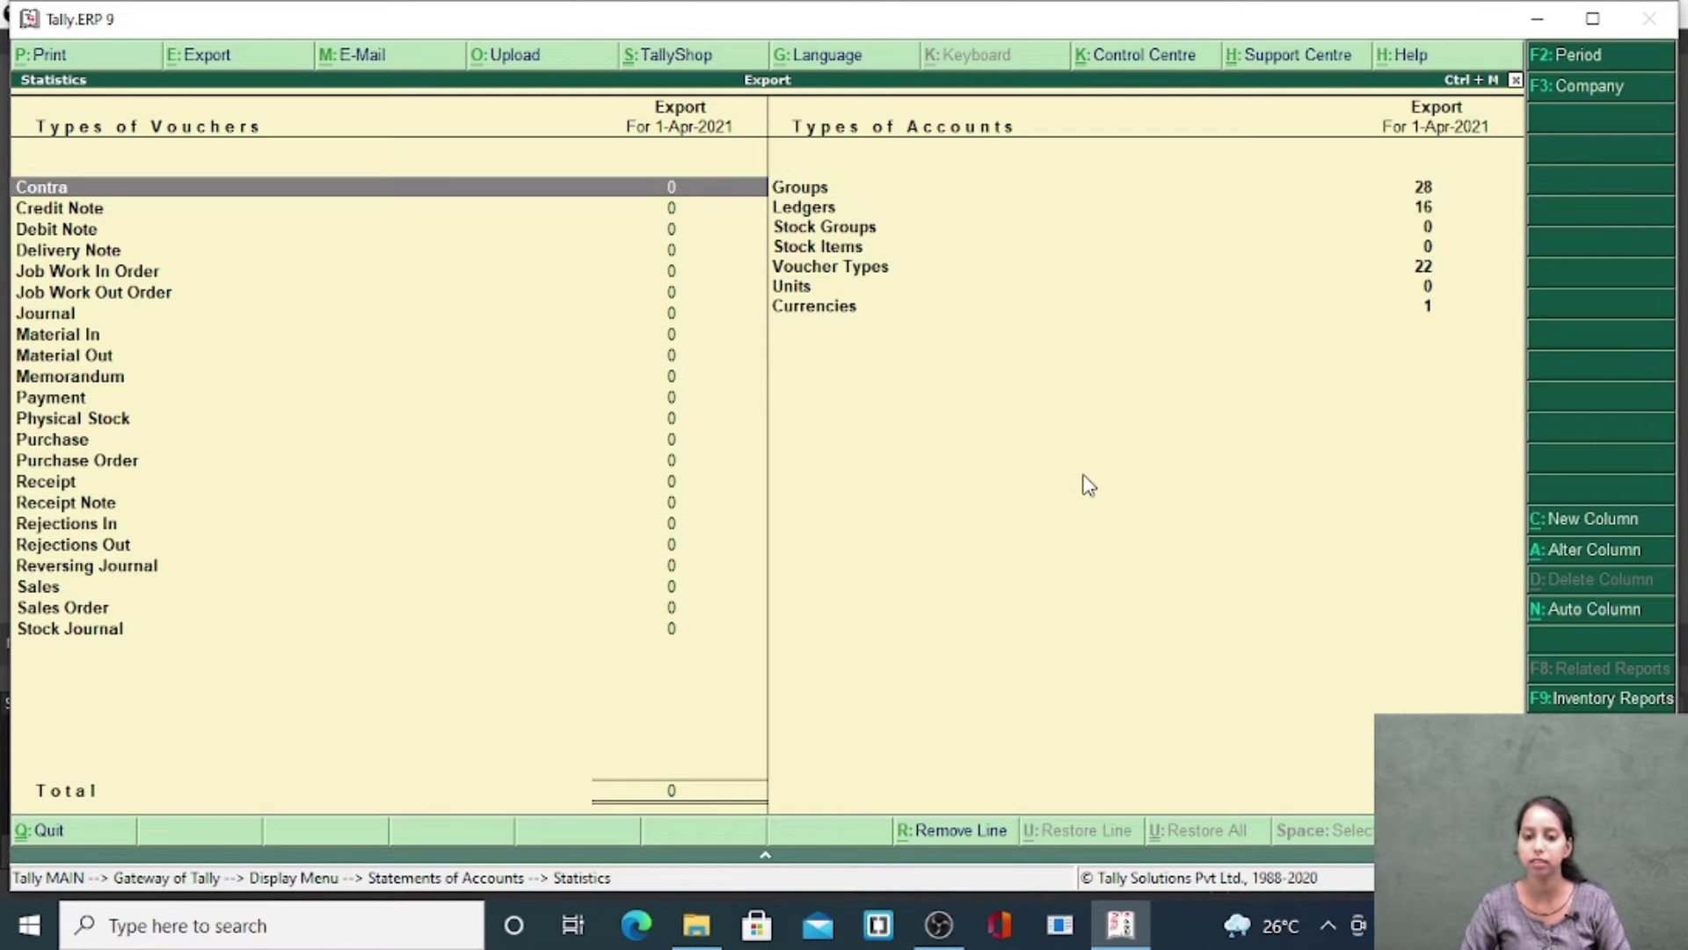
{"action": "key", "text": "Right"}
{"action": "key", "text": "Down"}
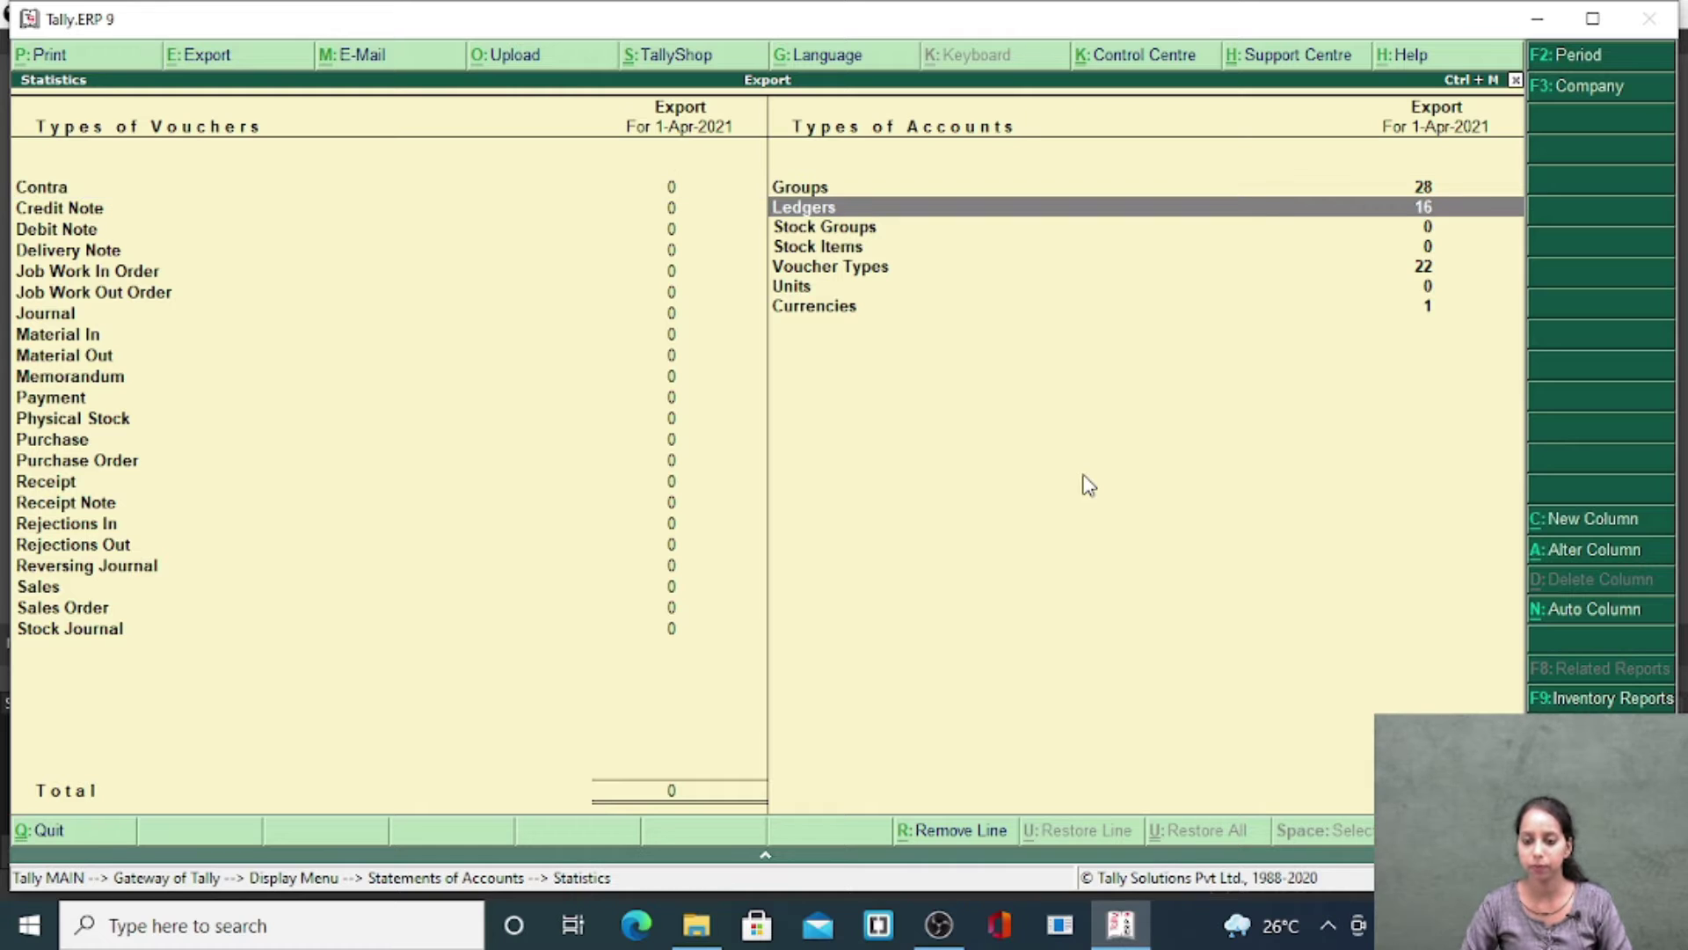
{"action": "key", "text": "Return"}
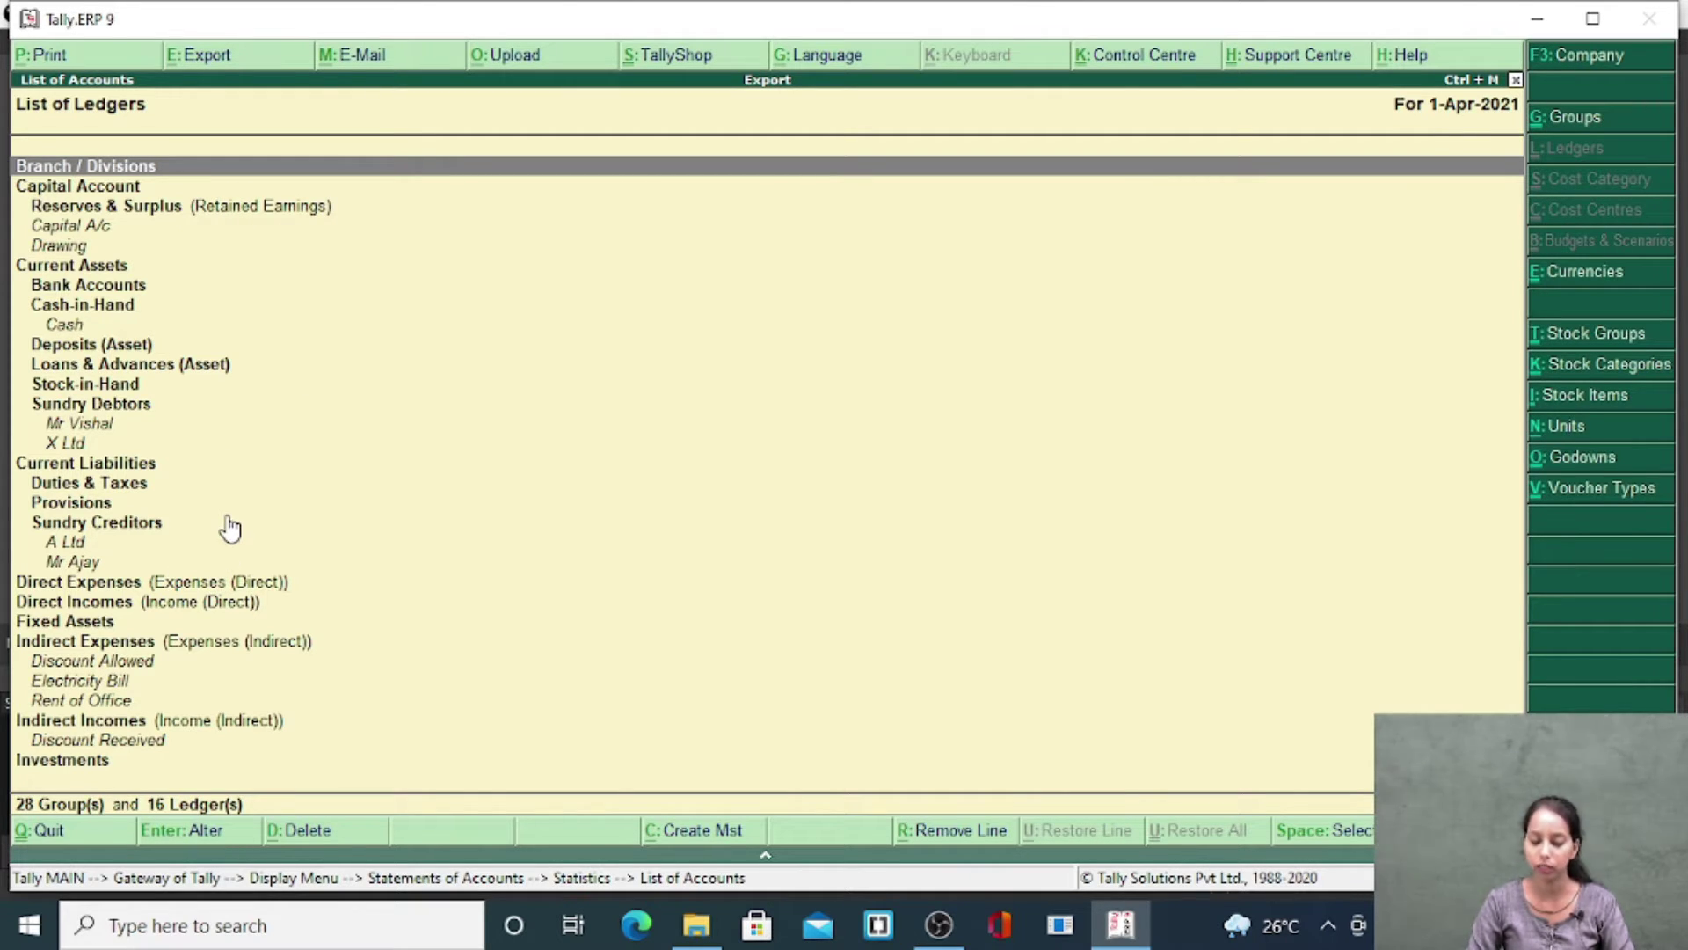
- Configure the ledger list export with Default (All Languages) and XML (Data Interchange), keeping C:\Program Files\Tally\Tally.ERP9 as the location
{"action": "key", "text": "alt+e"}
{"action": "key", "text": "Return"}
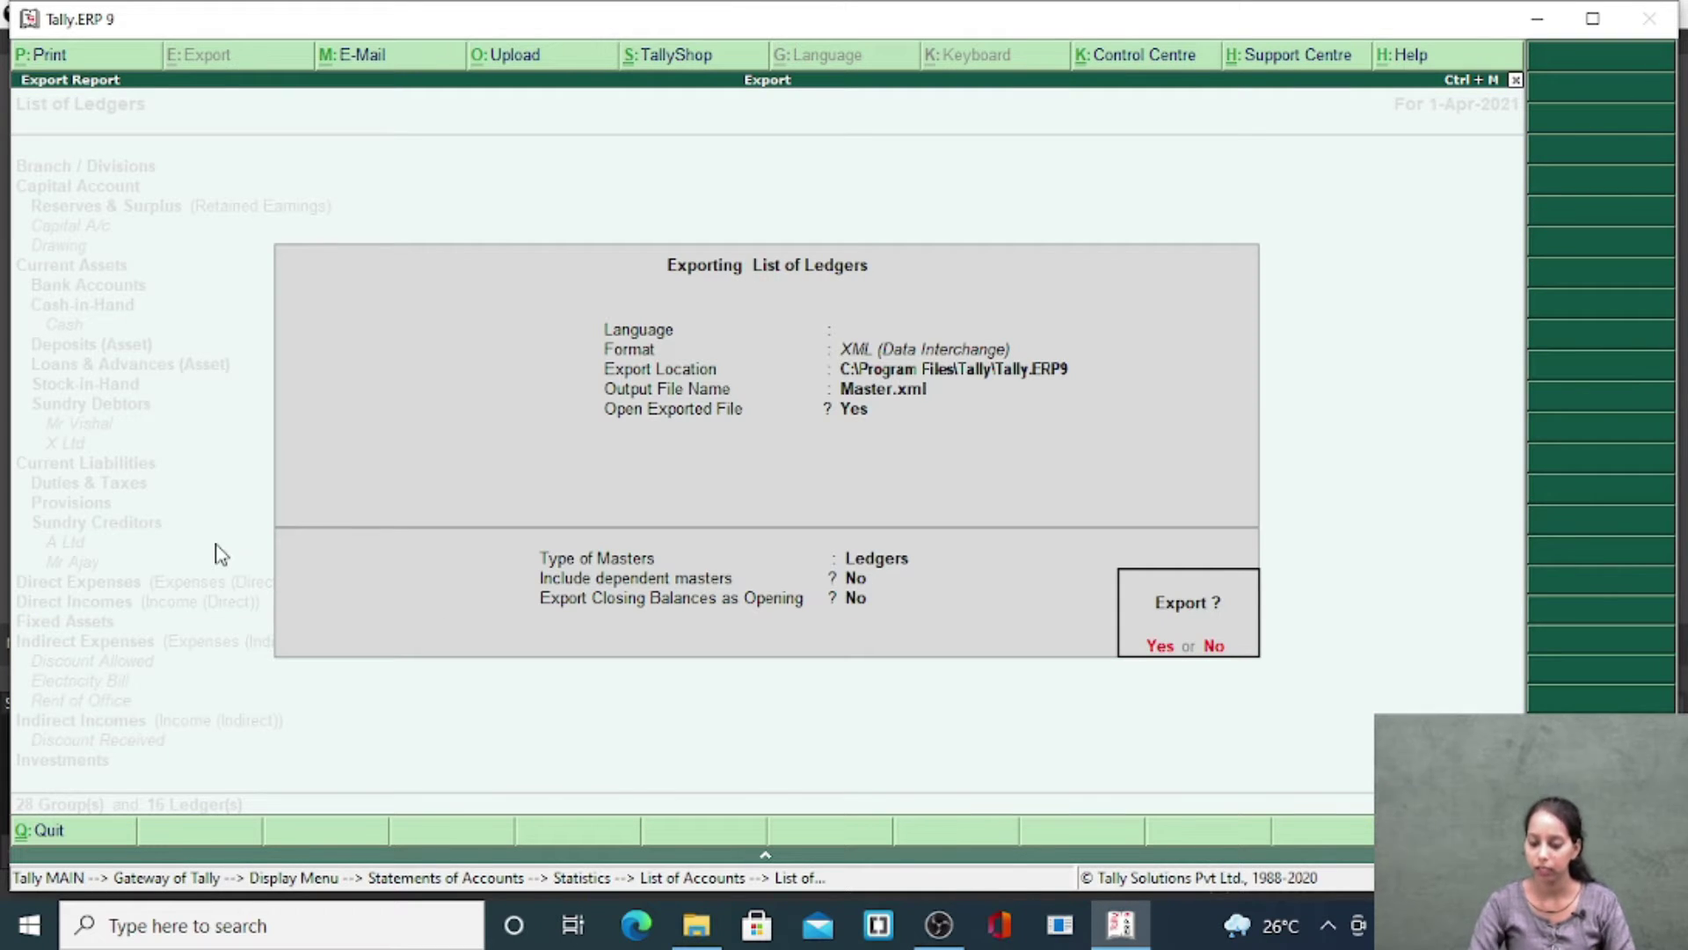
{"action": "key", "text": "n"}
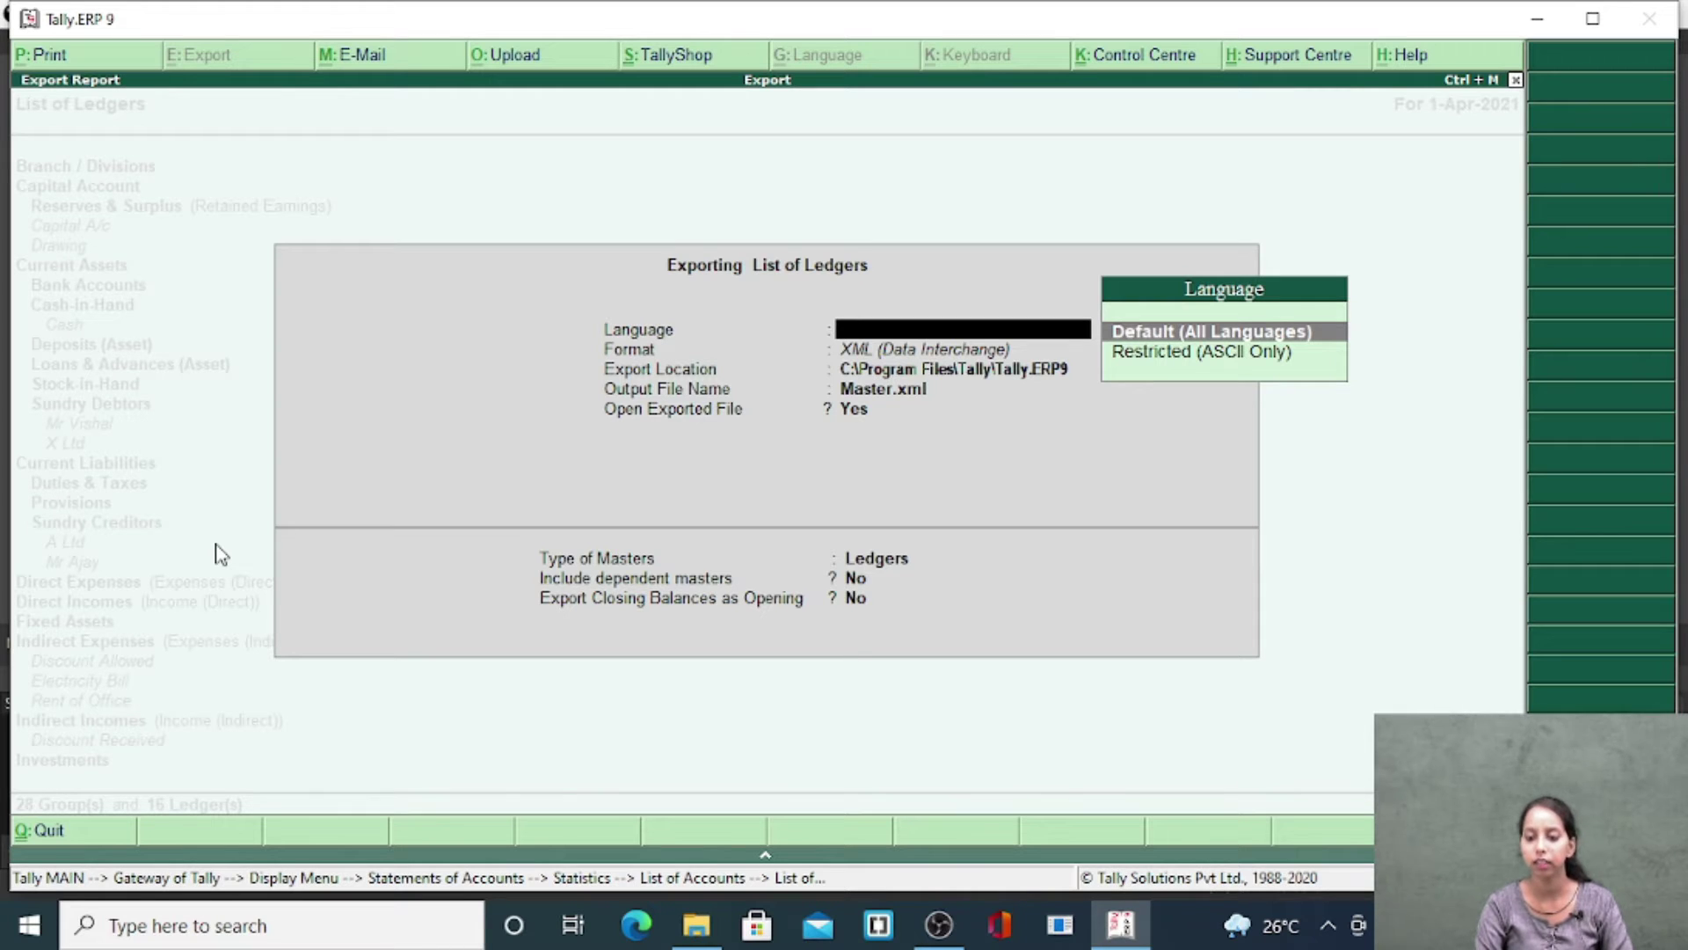
{"action": "key", "text": "Return"}
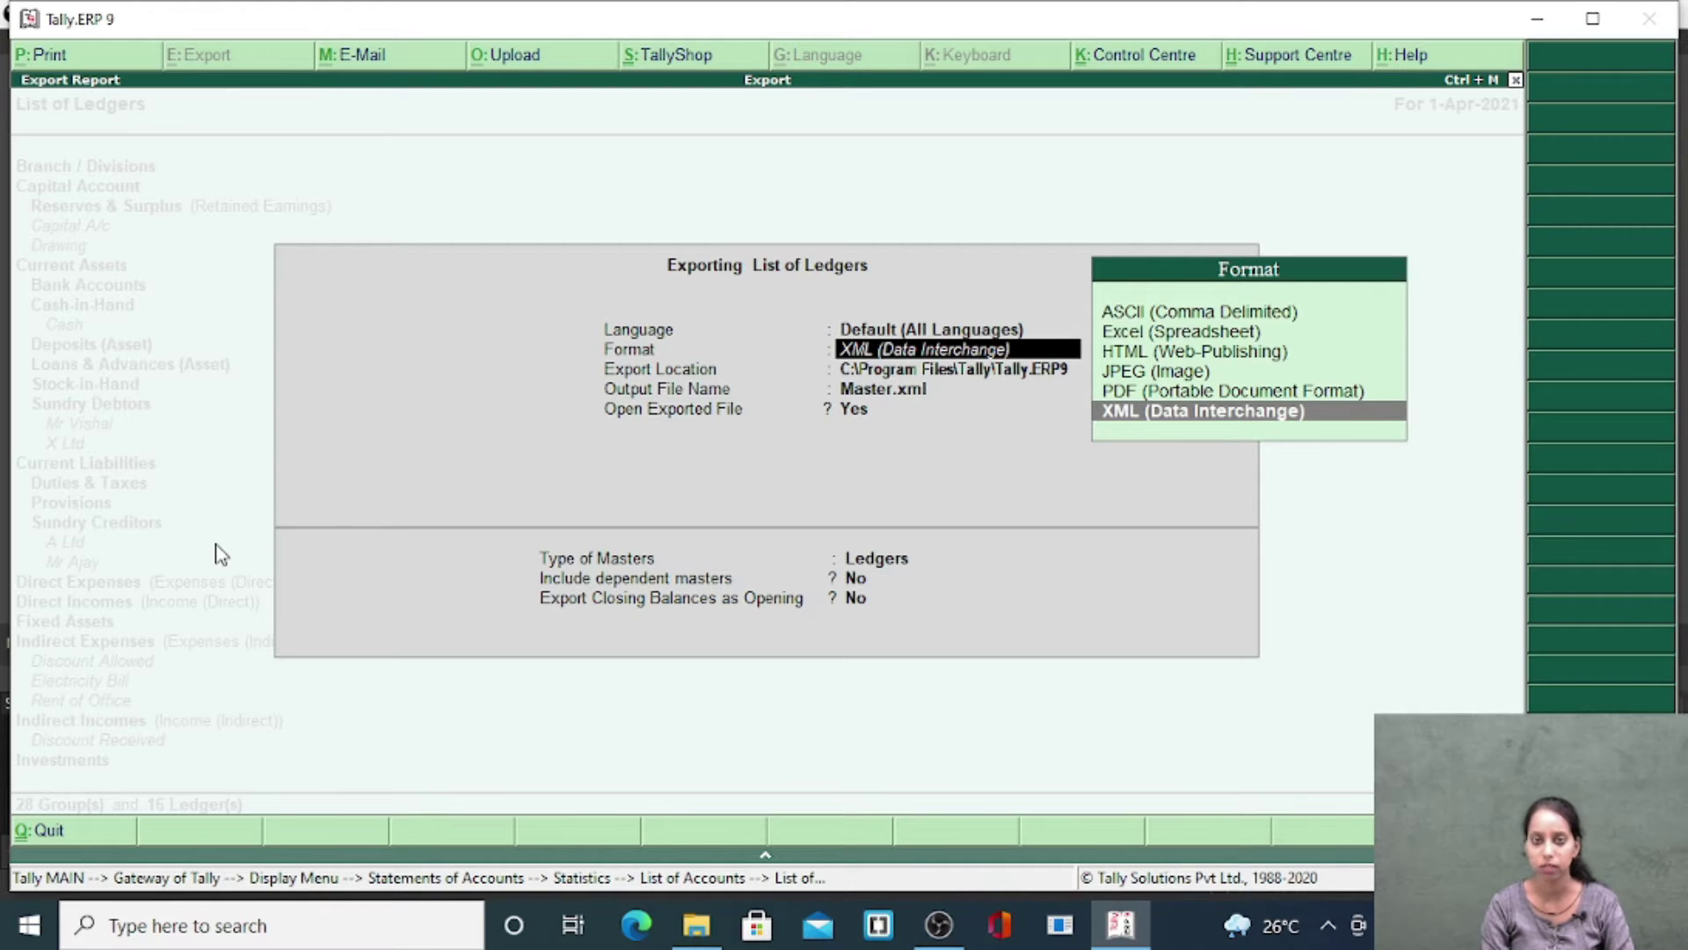
{"action": "key", "text": "Return"}
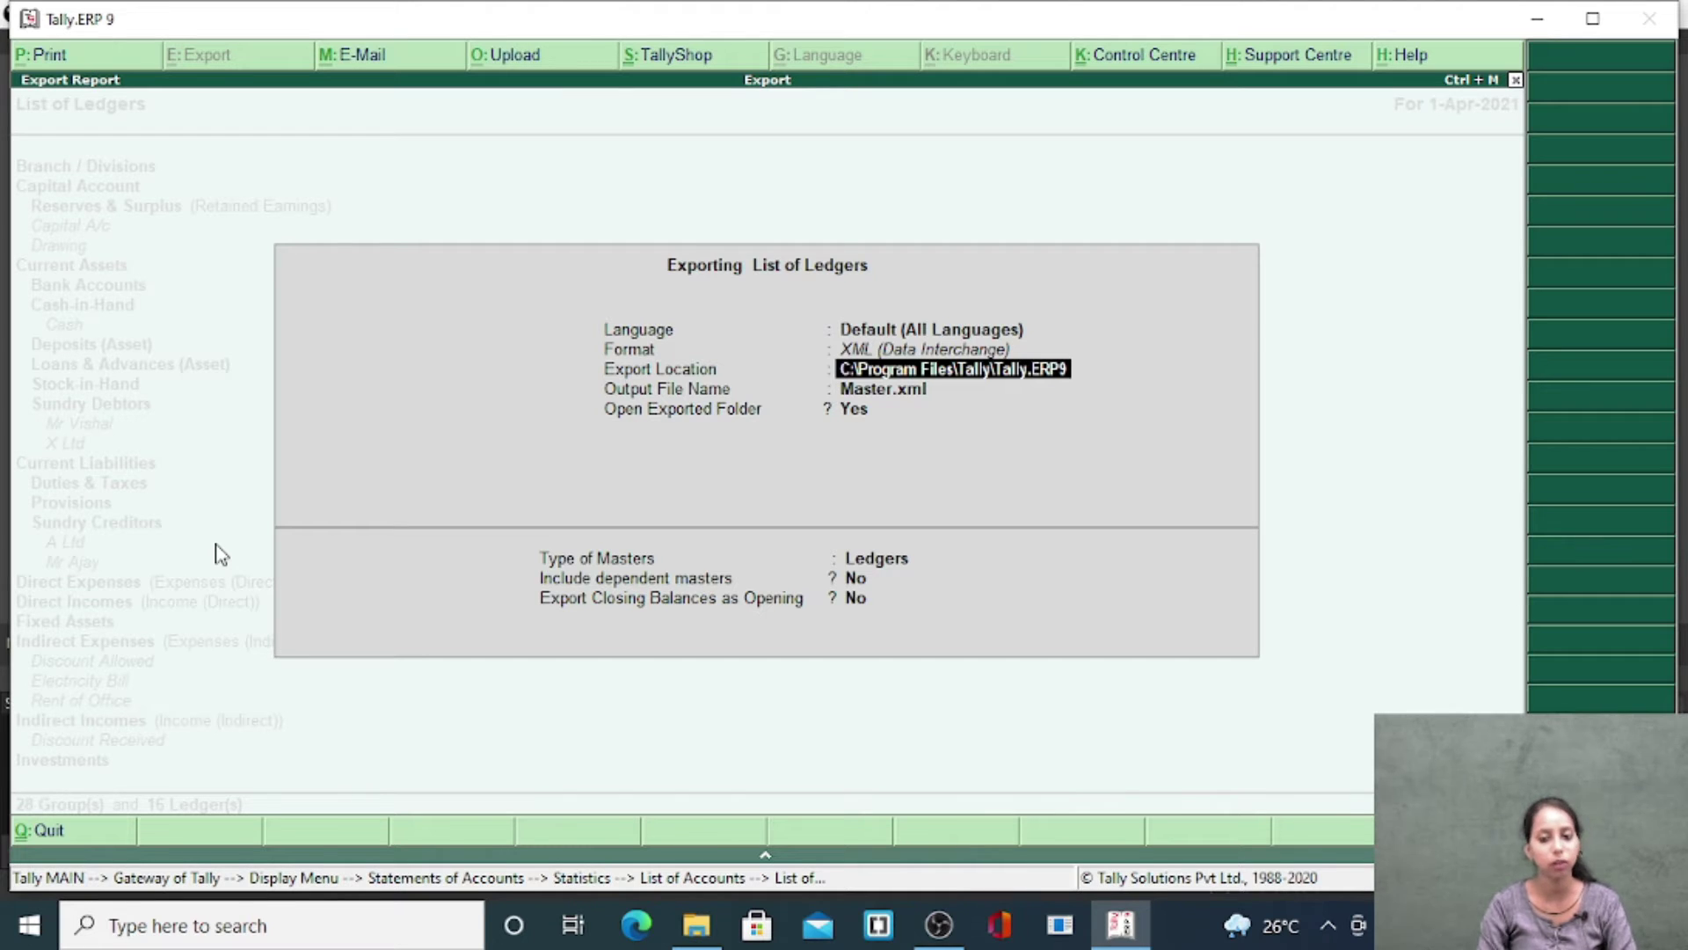
{"action": "key", "text": "Return"}
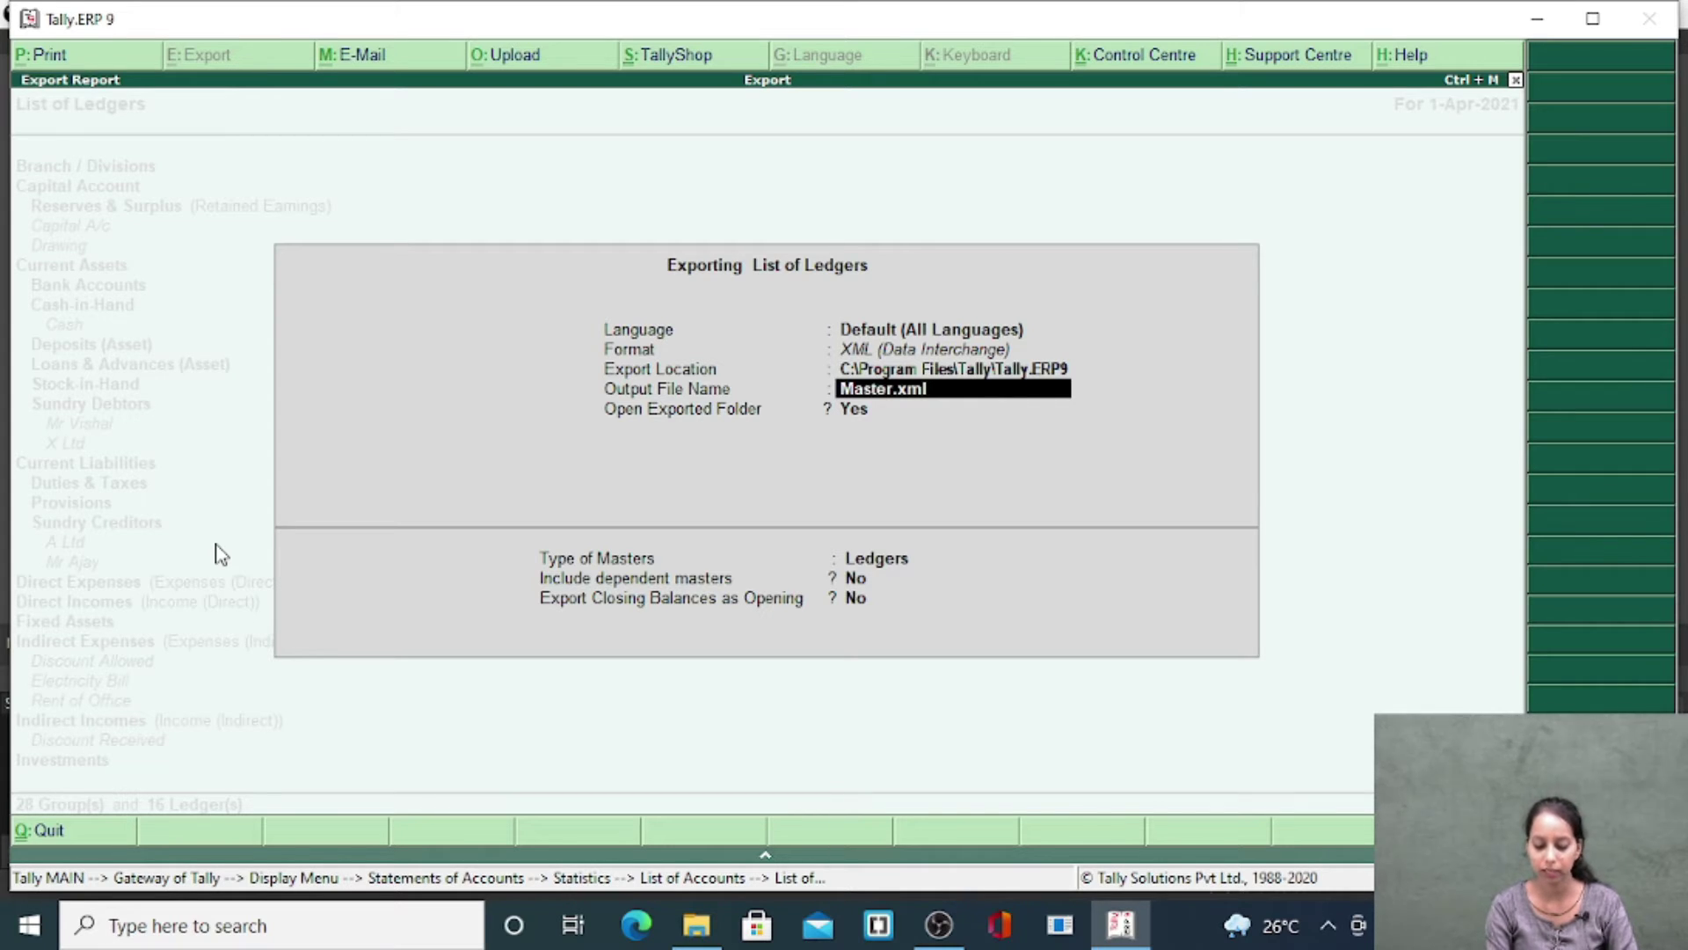
- Name the output file ledgers.xml and keep Open Exported Folder set to Yes
{"action": "type", "text": "ledgers."}
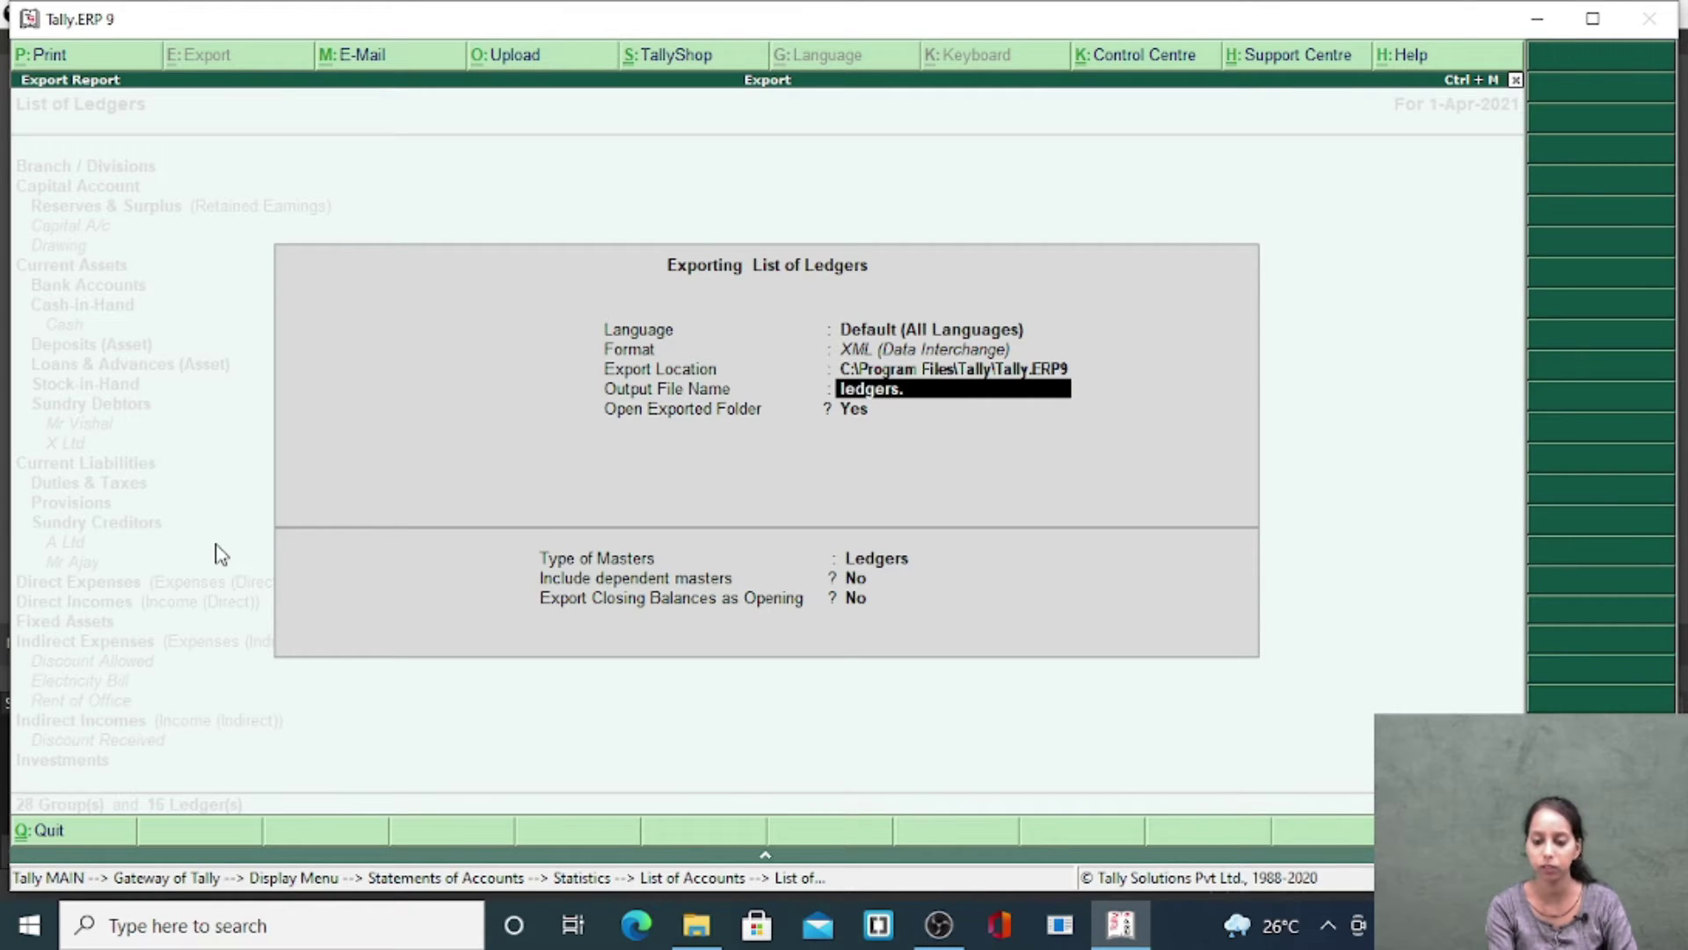
{"action": "type", "text": "xm"}
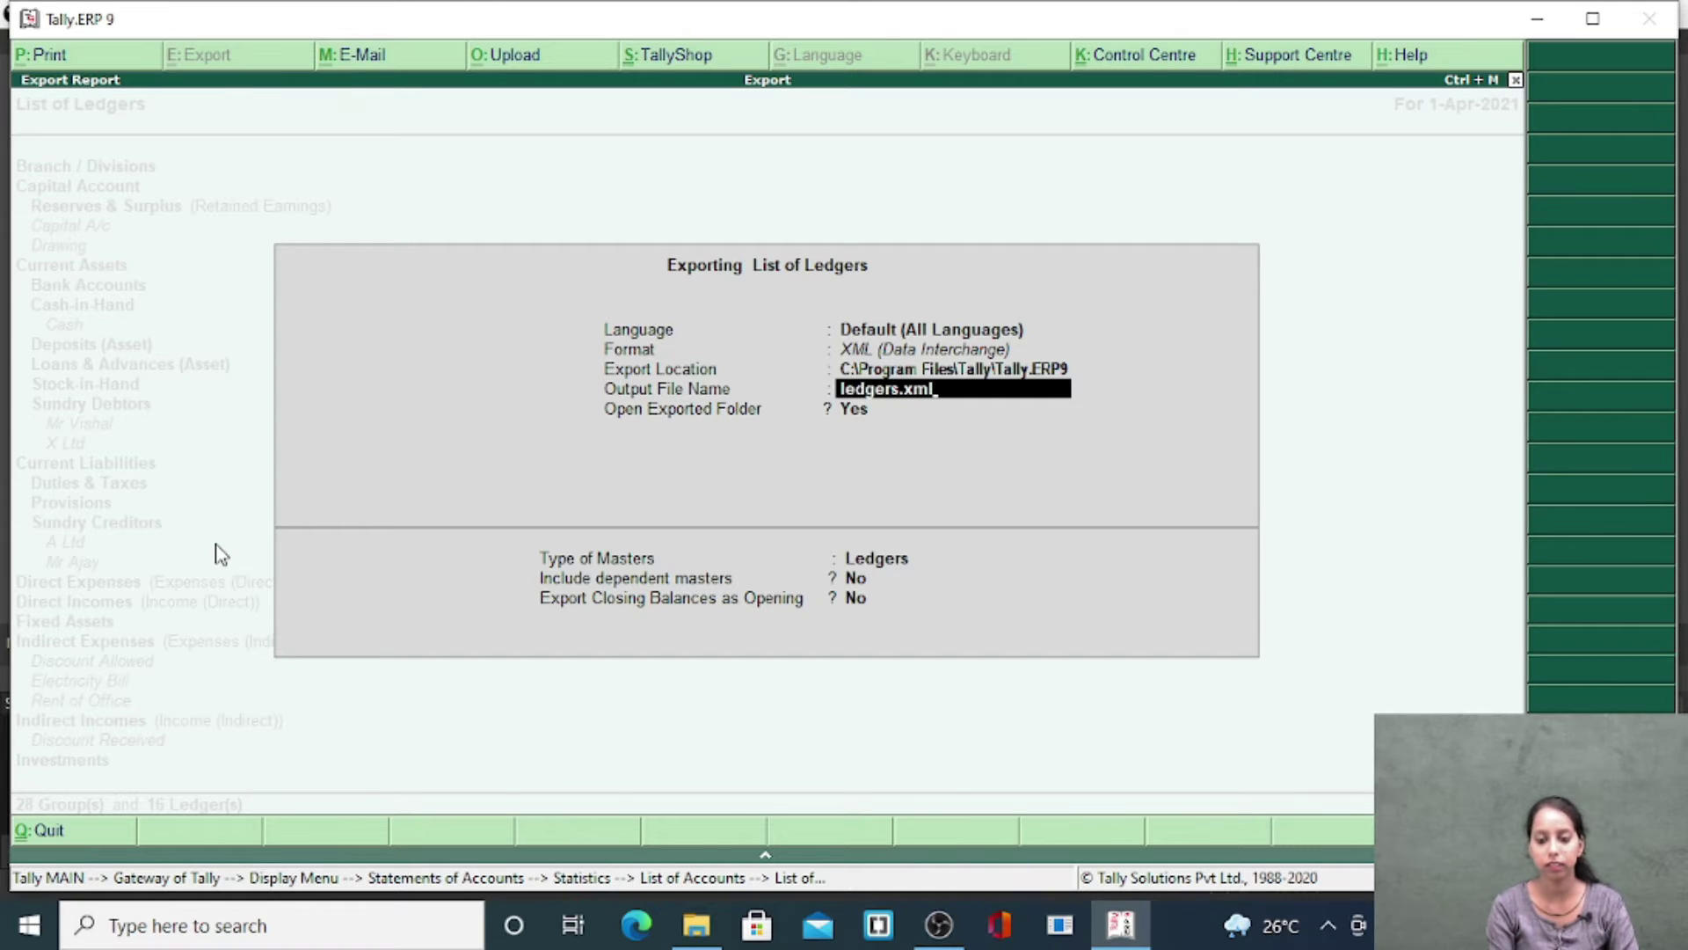
{"action": "type", "text": "l"}
{"action": "key", "text": "Return"}
{"action": "key", "text": "Return"}
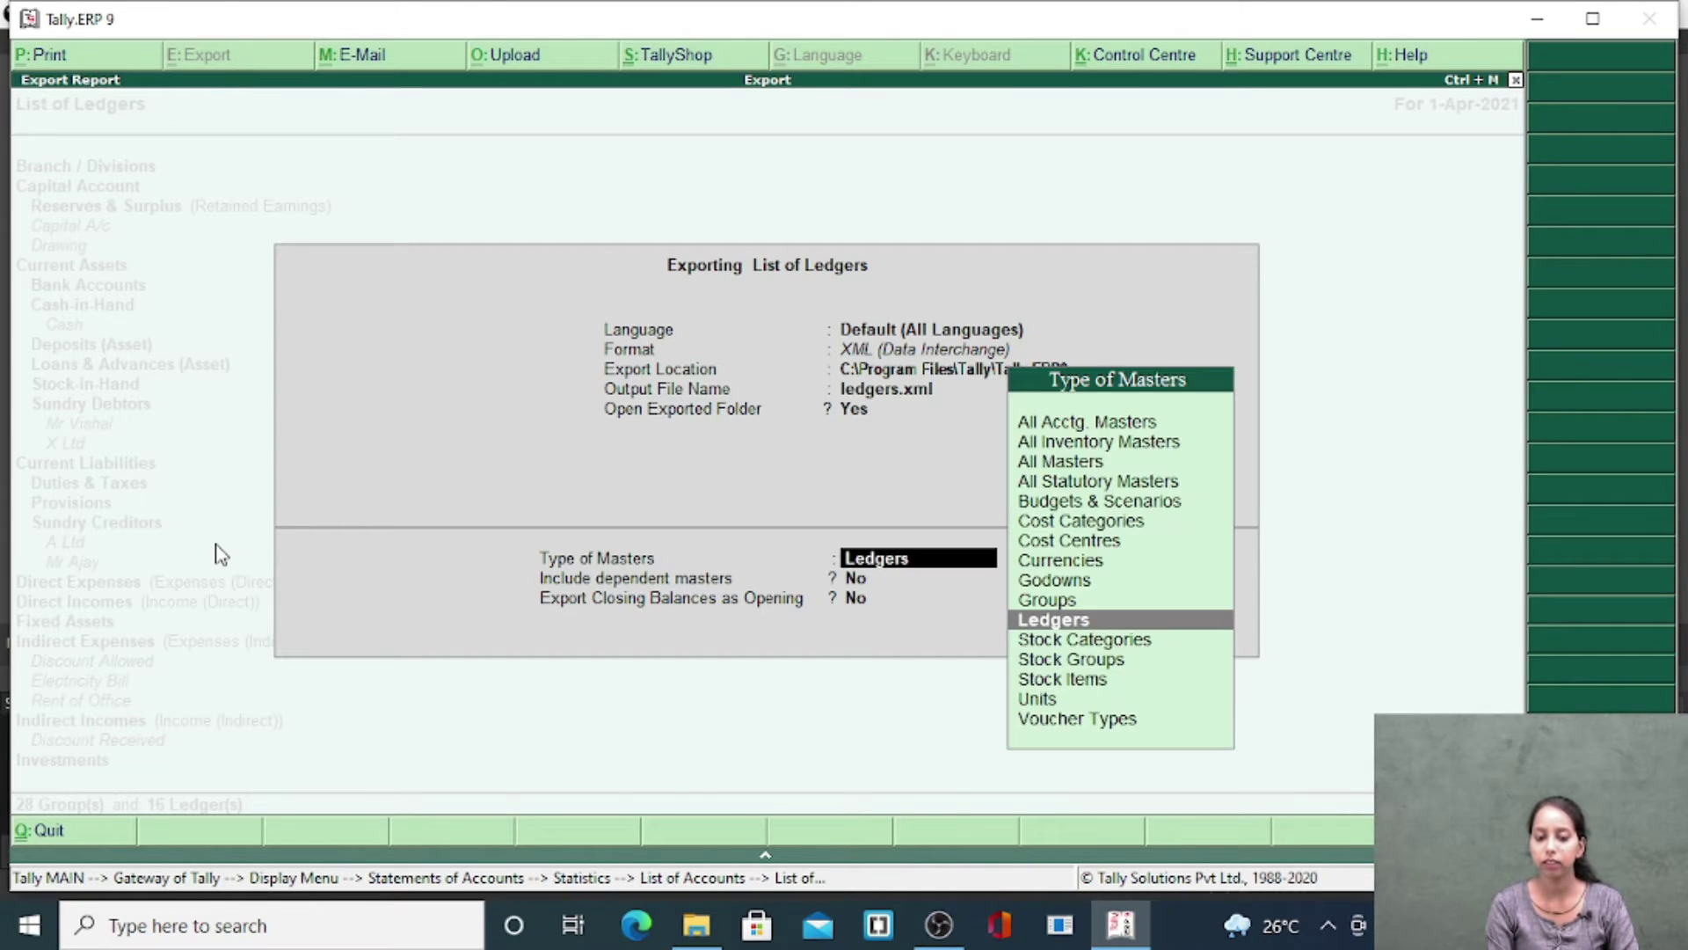
- Export the Ledgers masters without dependent masters, with closing balances as opening set to Yes up to 1-4-2021
{"action": "key", "text": "Return"}
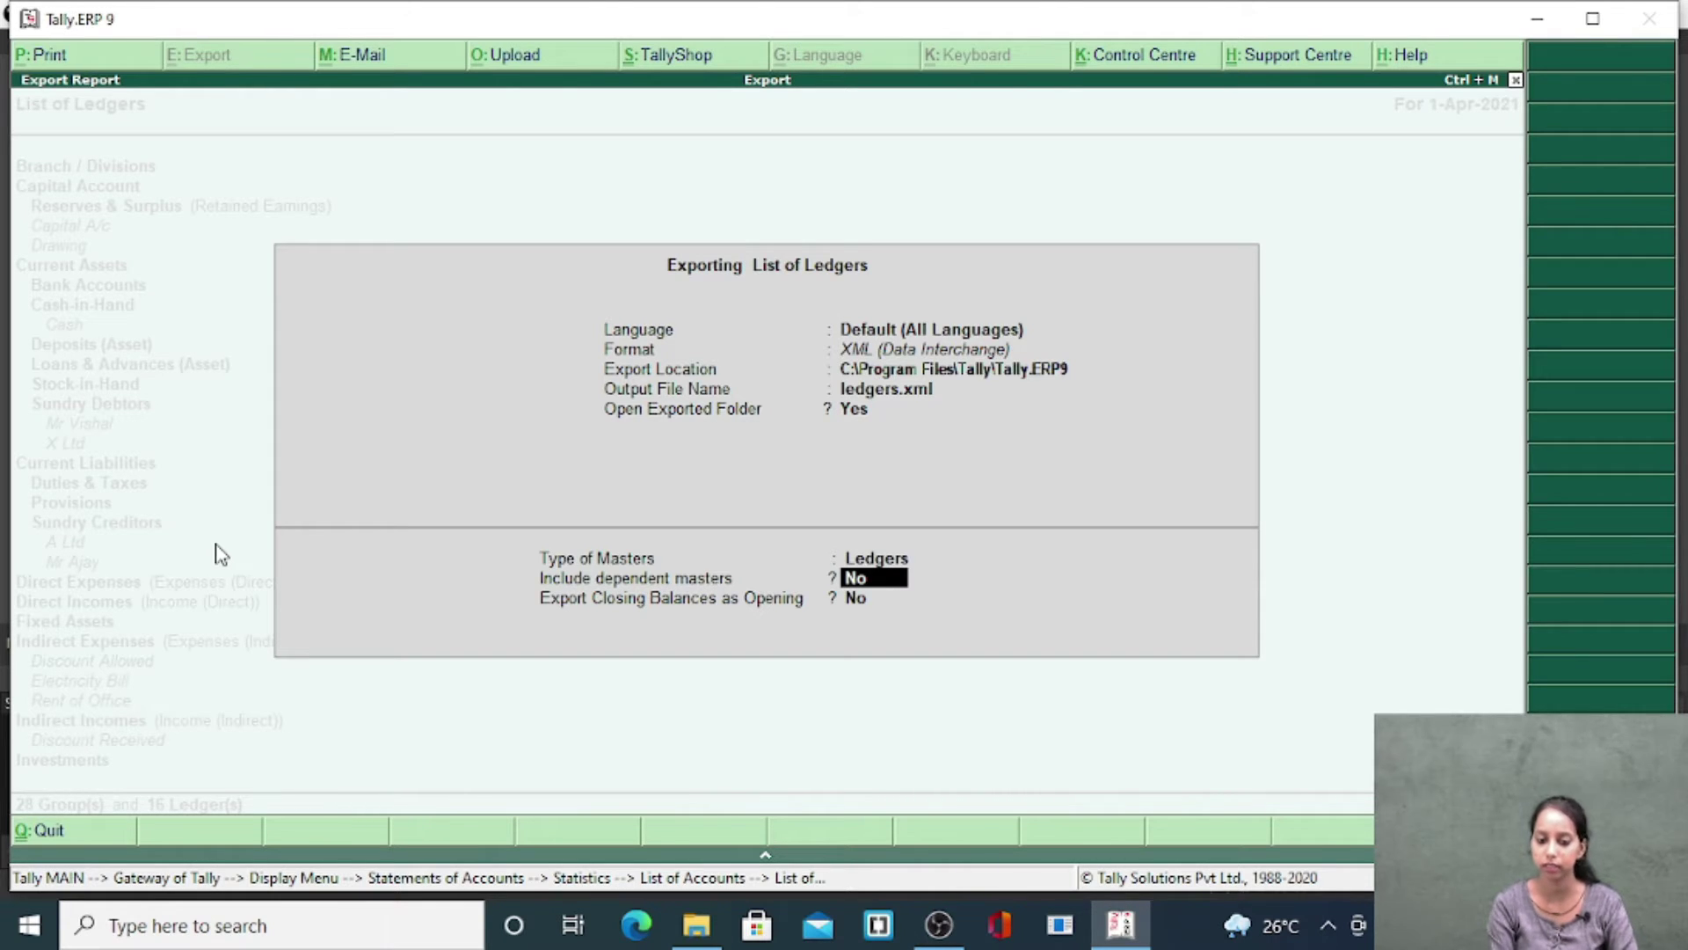
{"action": "key", "text": "Return"}
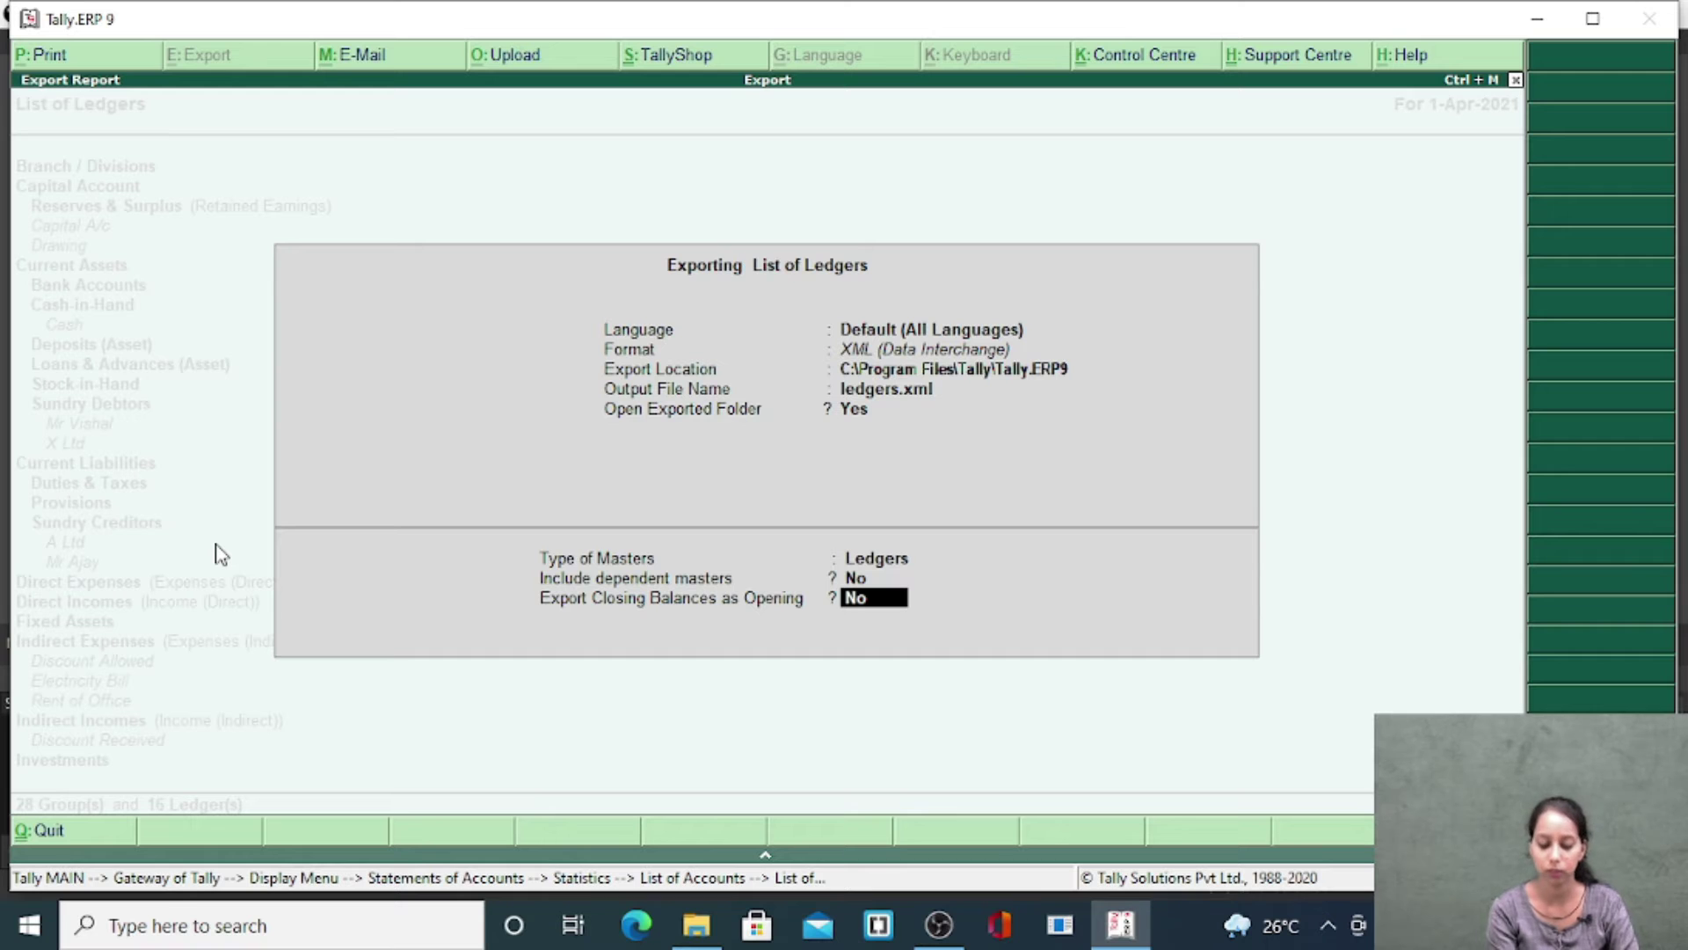
{"action": "type", "text": "y"}
{"action": "key", "text": "Return"}
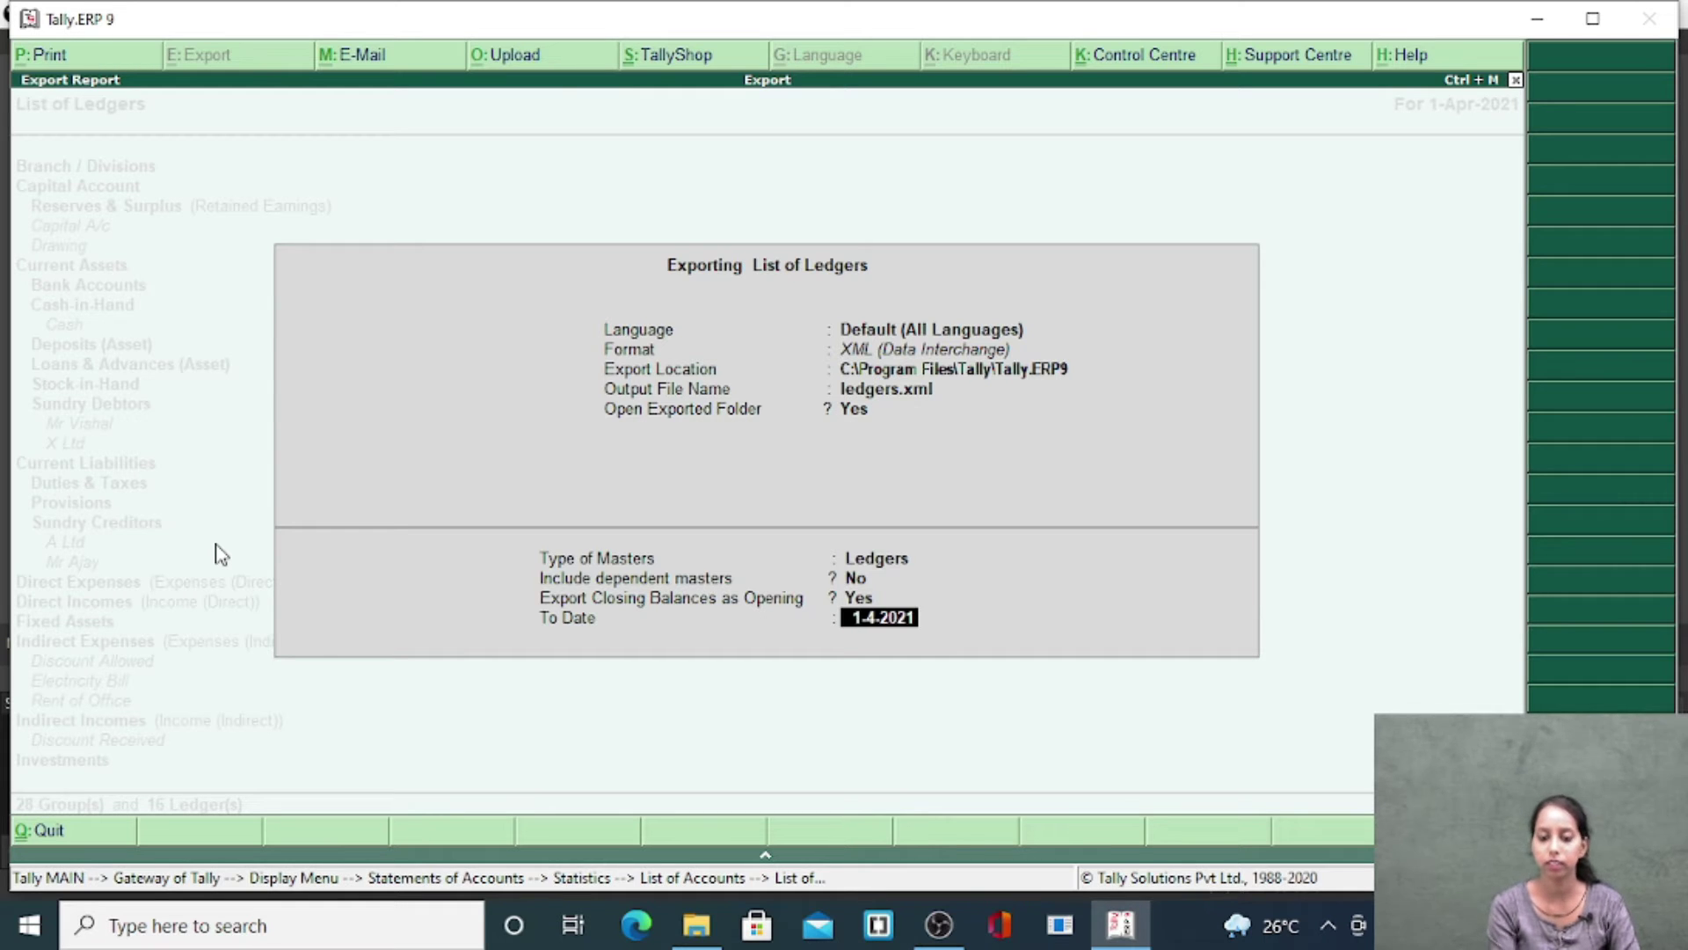
{"action": "key", "text": "Return"}
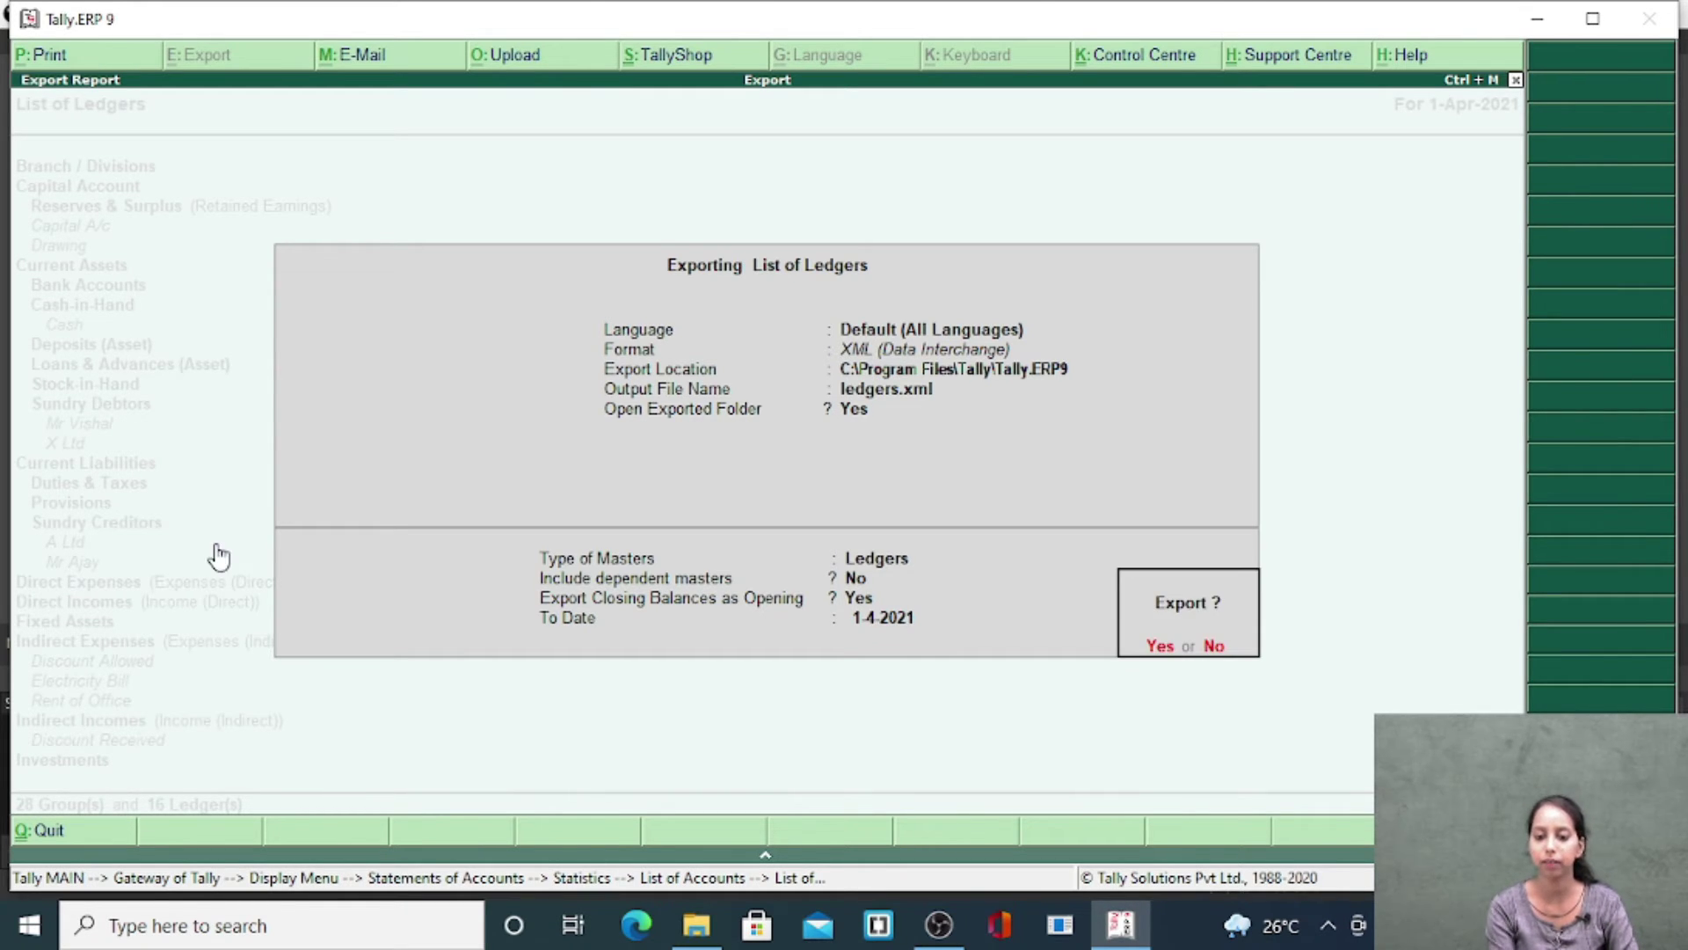
{"action": "key", "text": "y"}
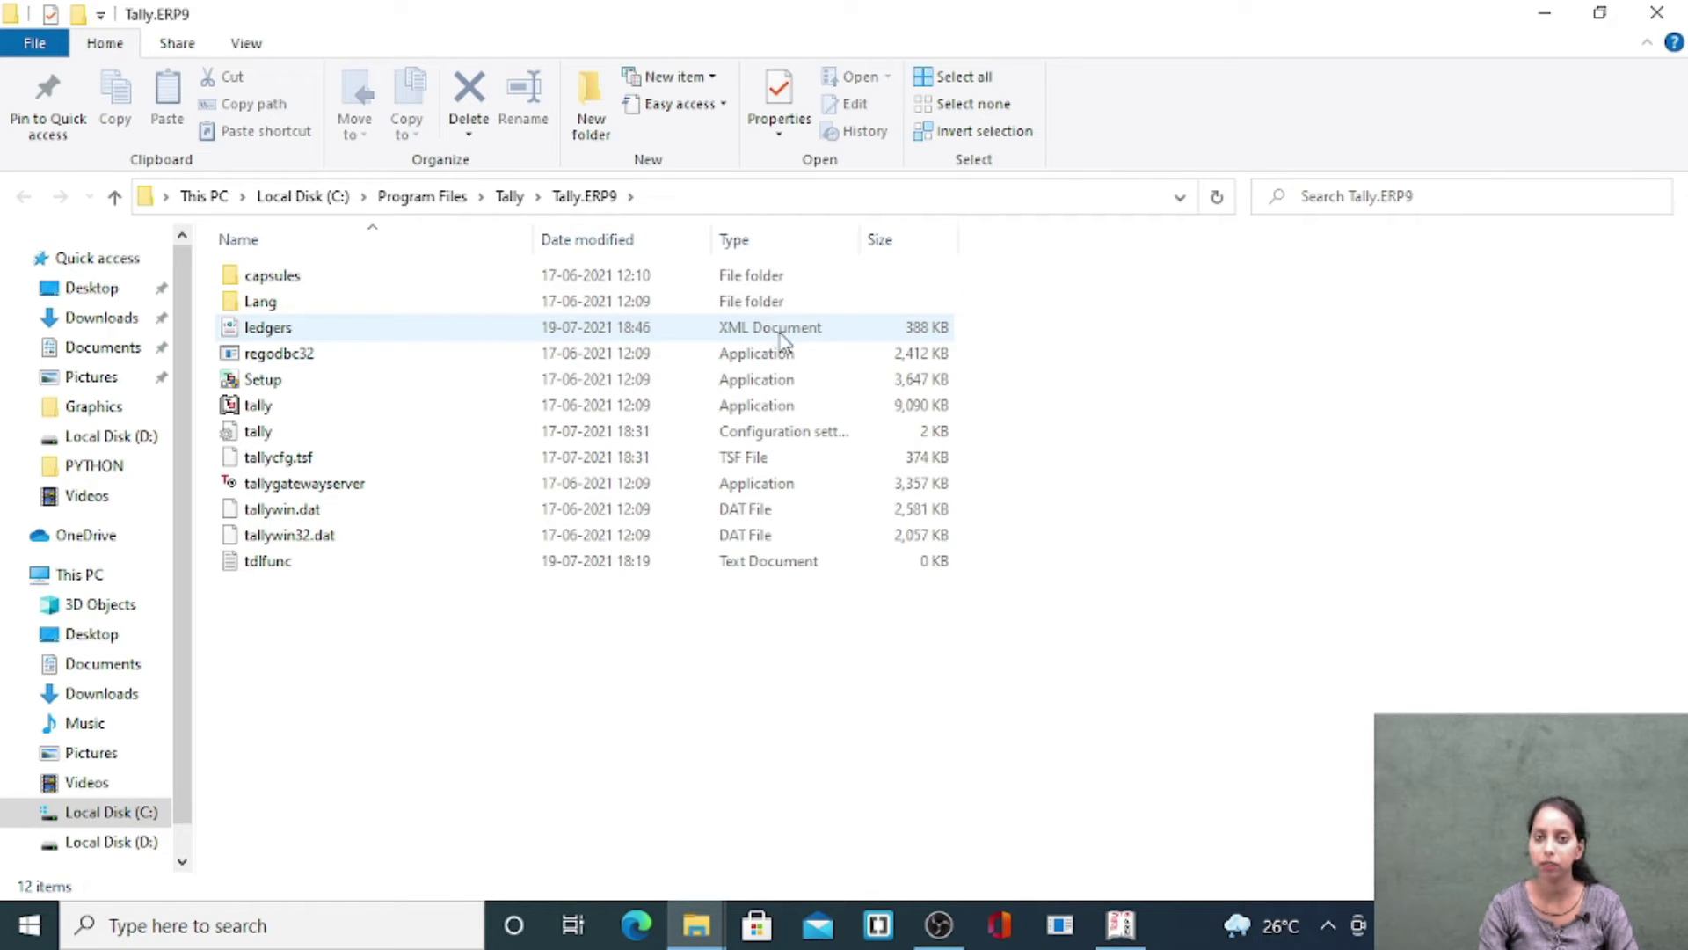
- Close the exported file's folder window and go back to the Gateway of Tally
{"action": "left_click", "coordinate": [1661, 16]}
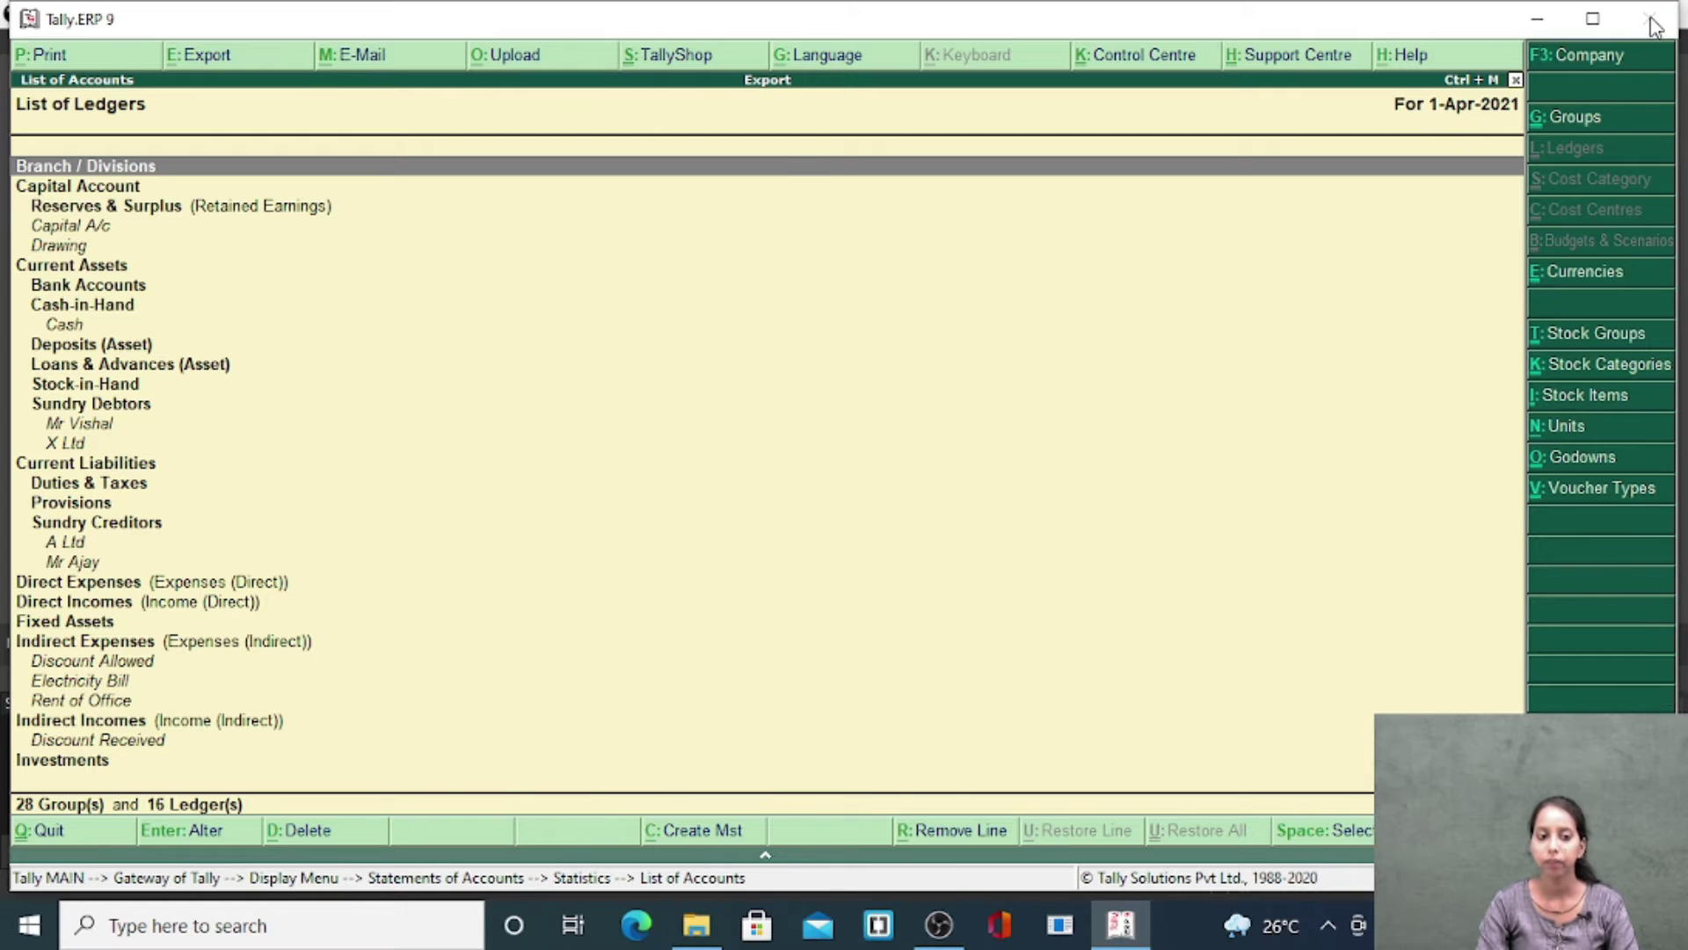
{"action": "key", "text": "Escape"}
{"action": "key", "text": "Escape"}
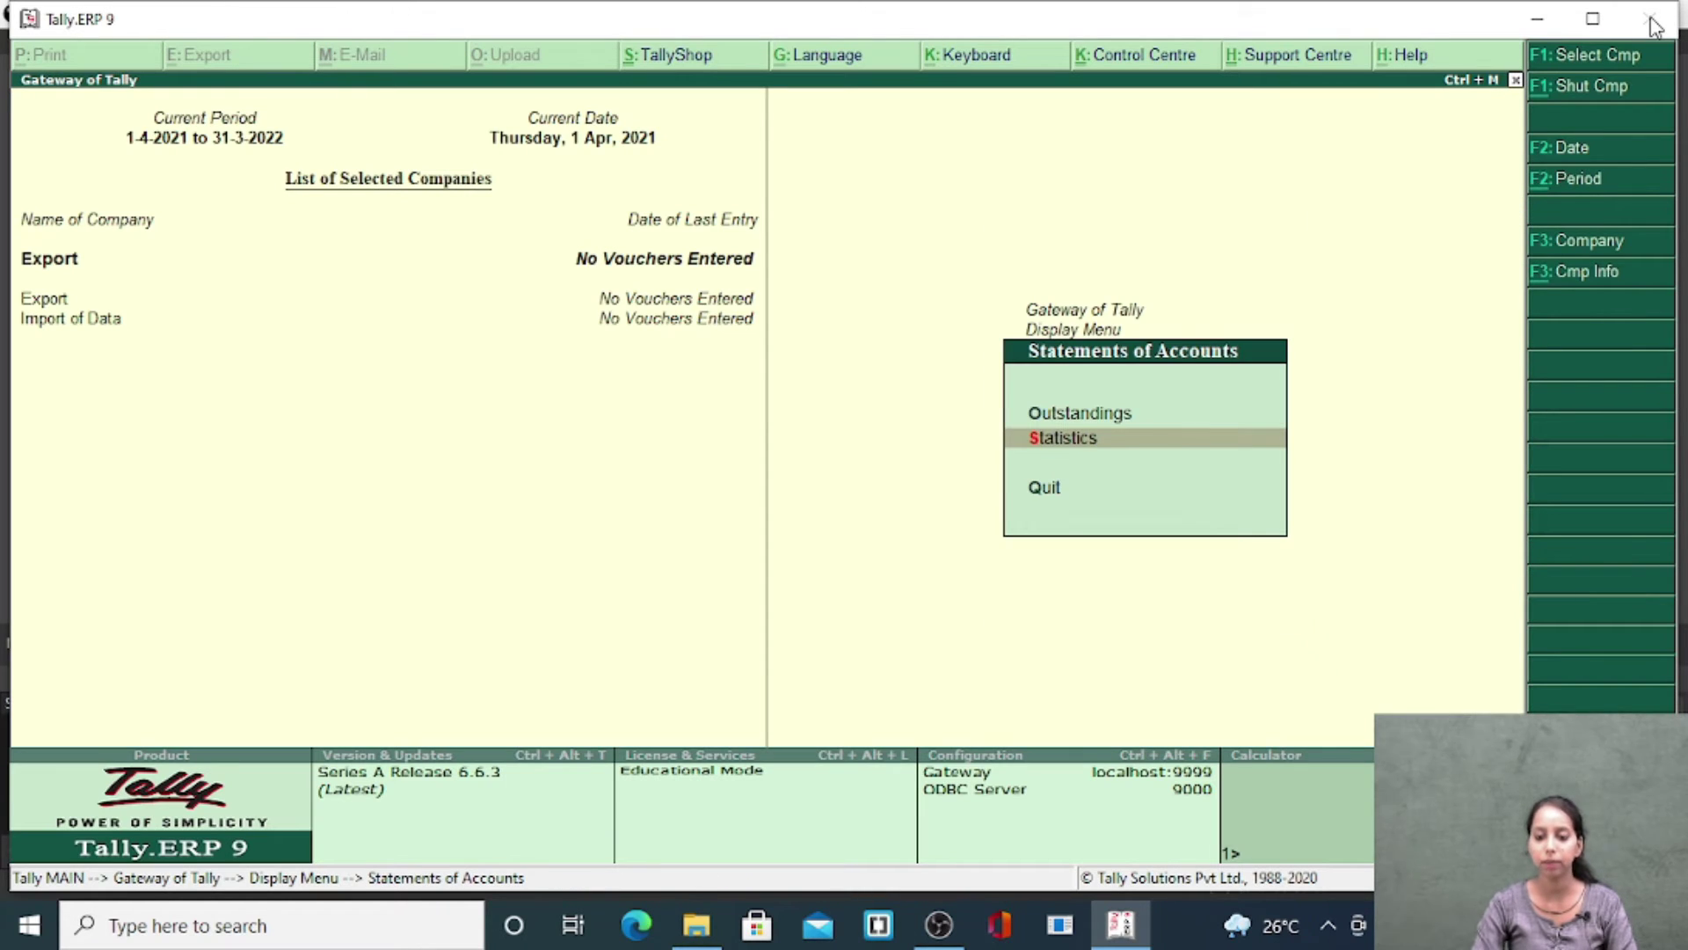
{"action": "key", "text": "Escape"}
{"action": "key", "text": "Escape"}
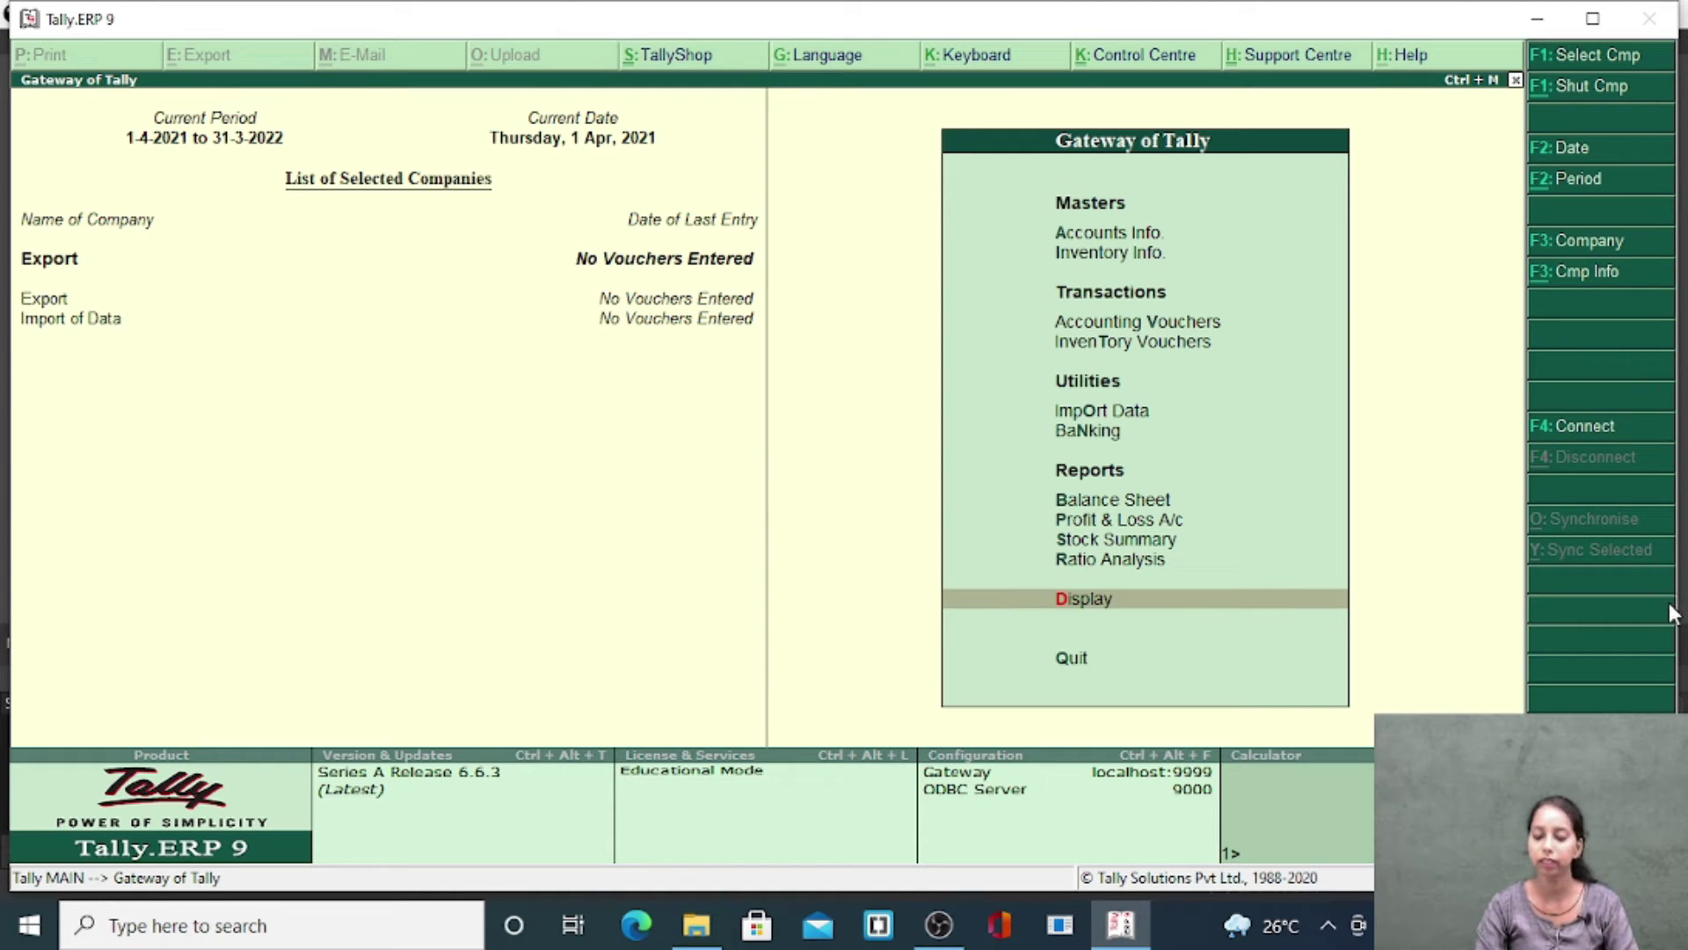
- Change the current company to Import of Data
{"action": "key", "text": "F3"}
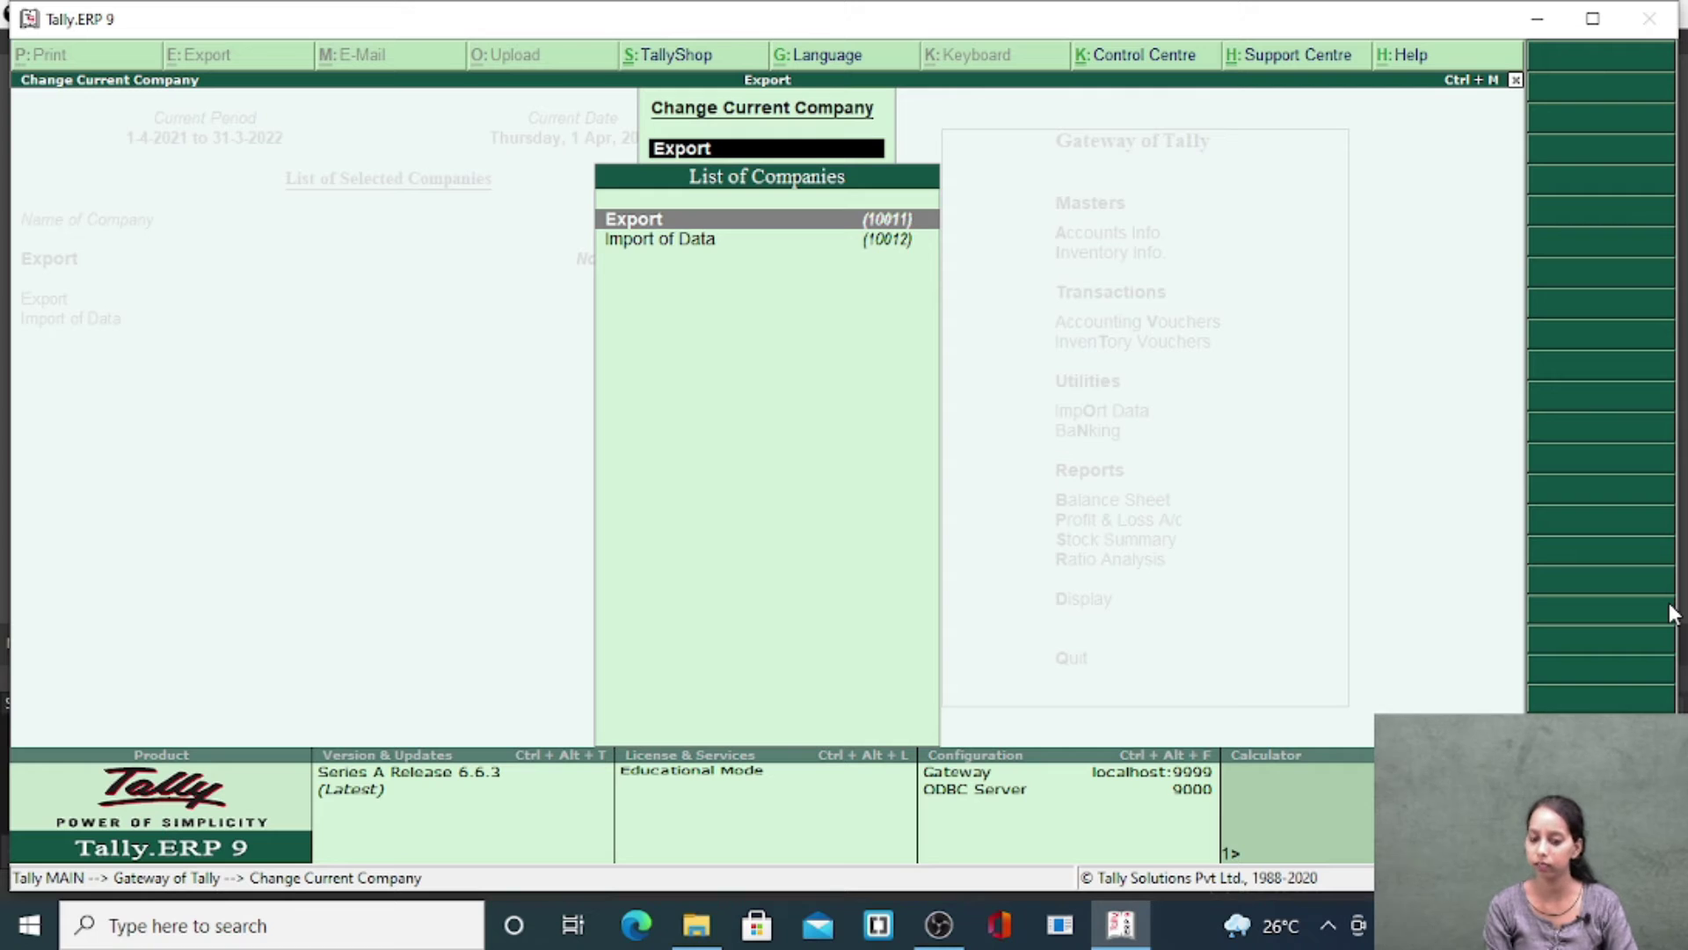
{"action": "key", "text": "Down"}
{"action": "key", "text": "Return"}
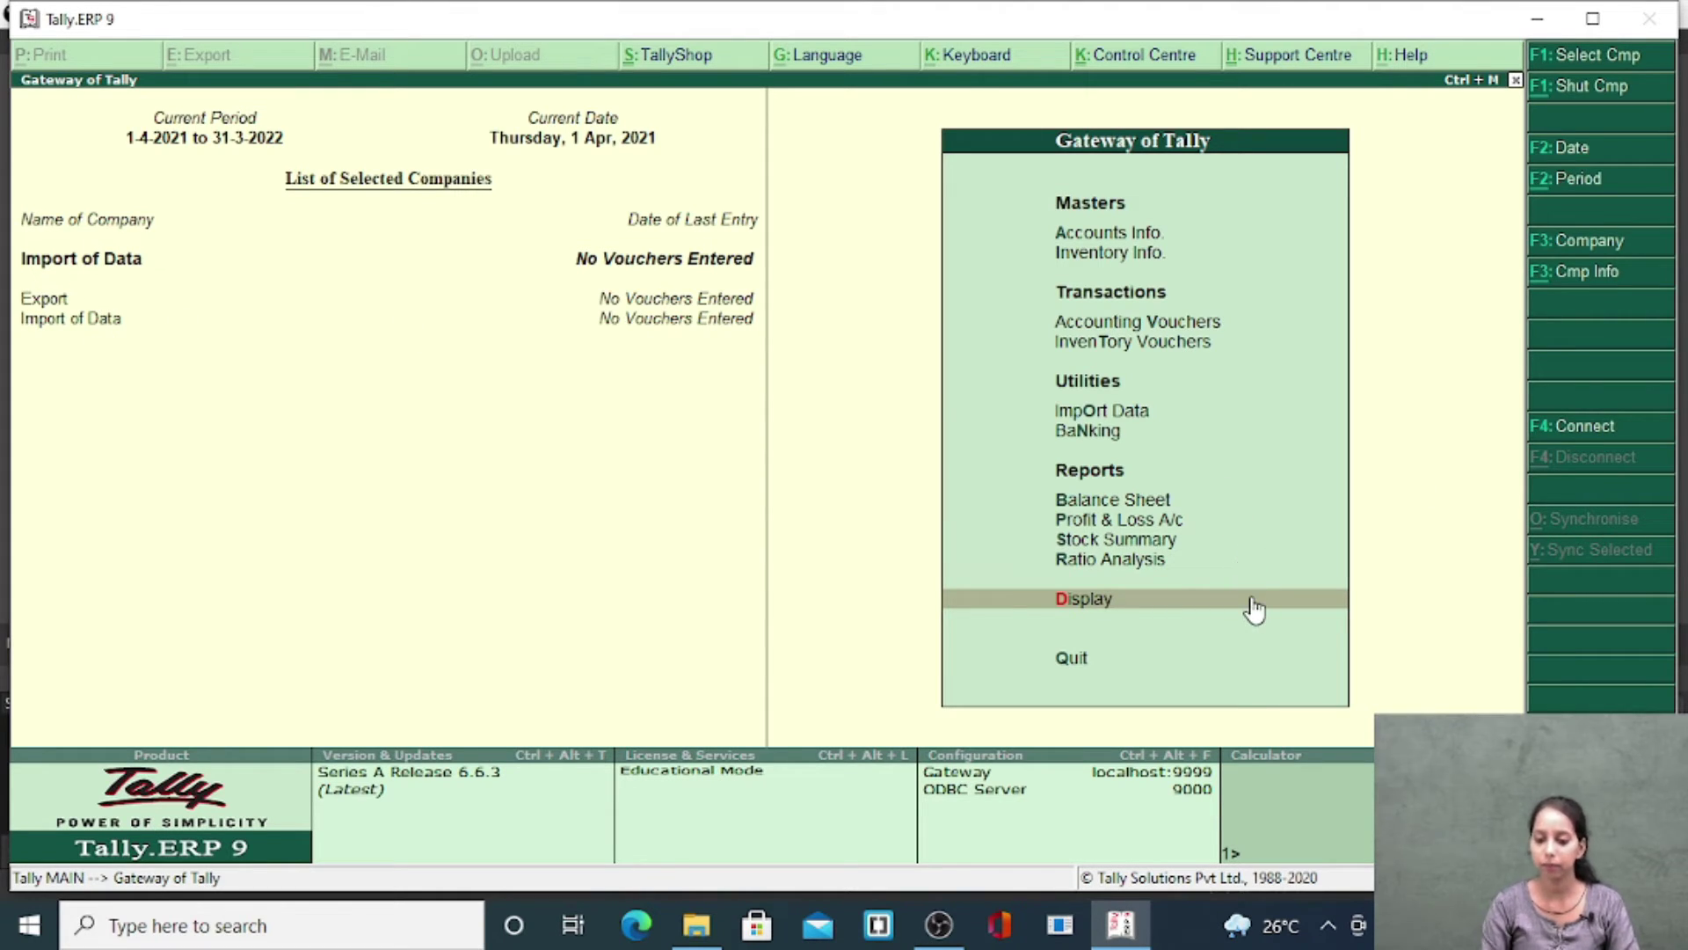
- Open the masters import form for the Import of Data company
{"action": "key", "text": "Up"}
{"action": "key", "text": "Up"}
{"action": "key", "text": "Up"}
{"action": "key", "text": "Up"}
{"action": "key", "text": "Up"}
{"action": "key", "text": "Up"}
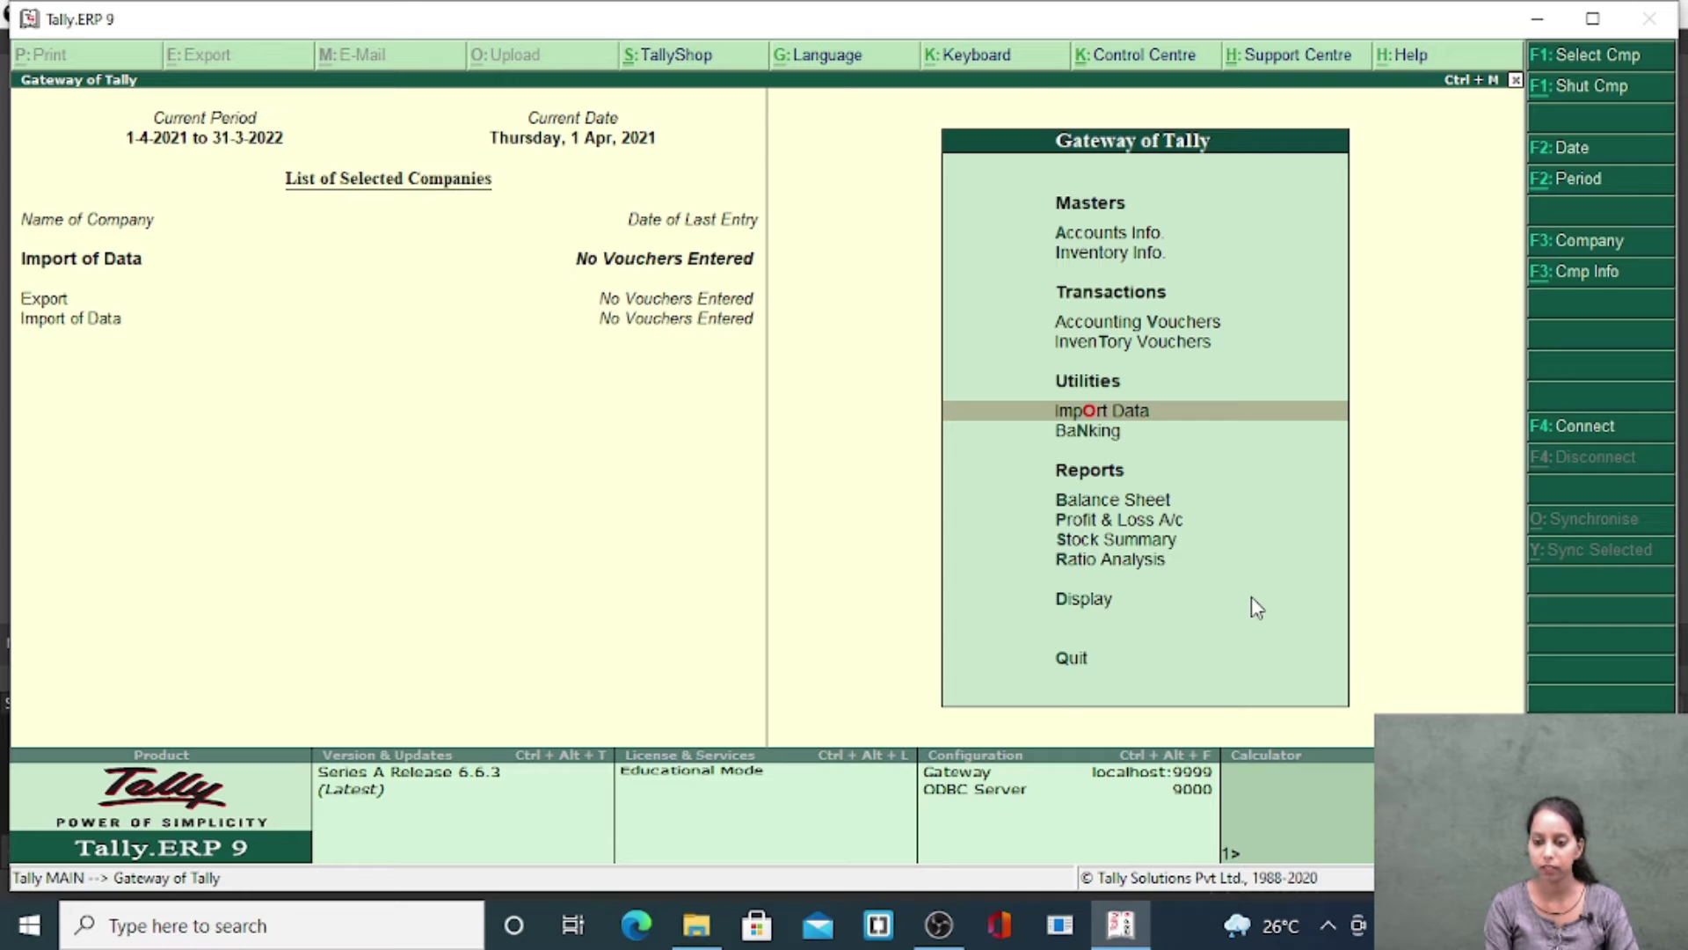
{"action": "key", "text": "Return"}
{"action": "key", "text": "Return"}
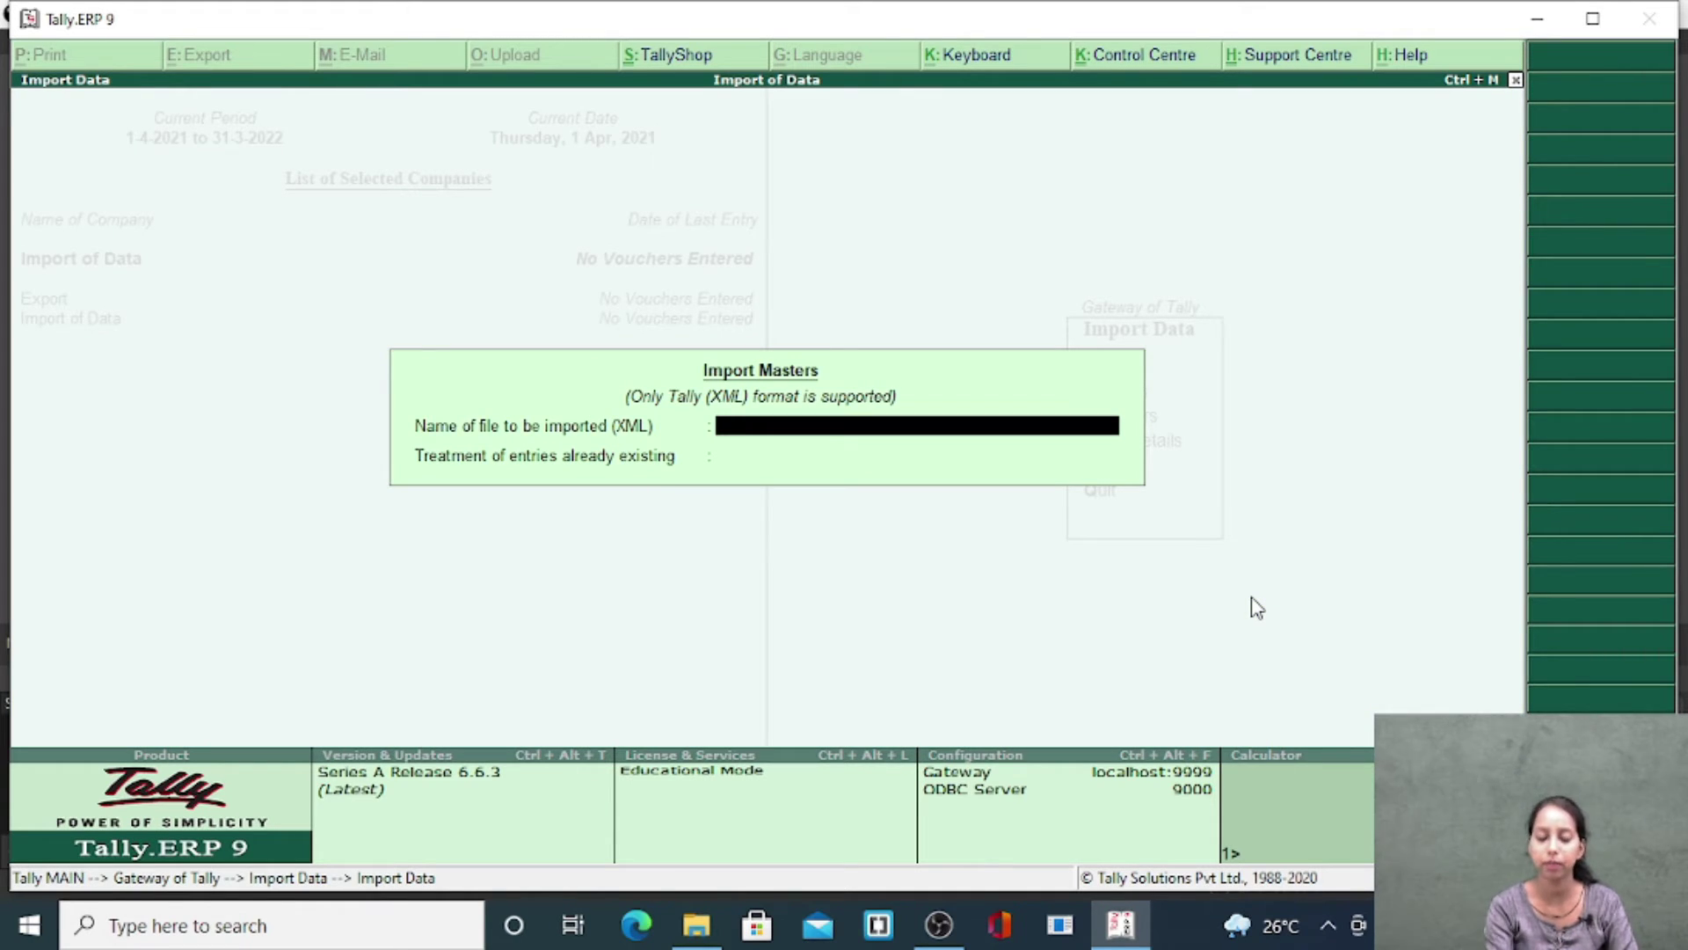
- Import the masters from ledgers.xml with Combine Opening Balances for existing entries, and return to the Gateway of Tally
{"action": "type", "text": "le"}
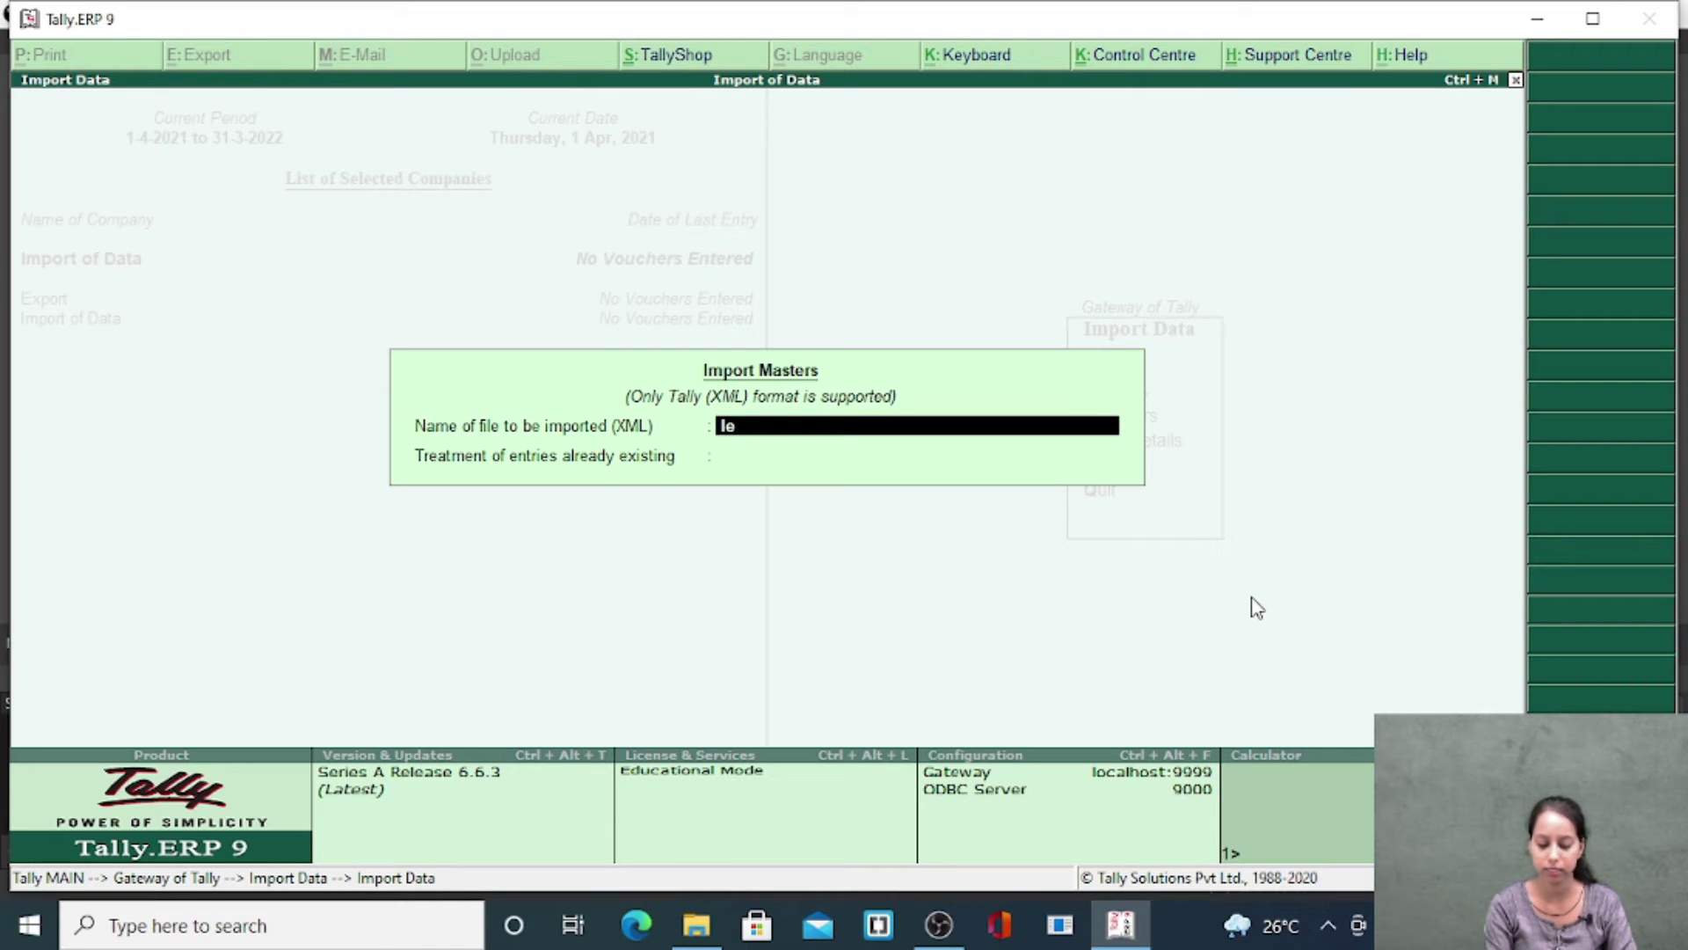
{"action": "type", "text": "dgers"}
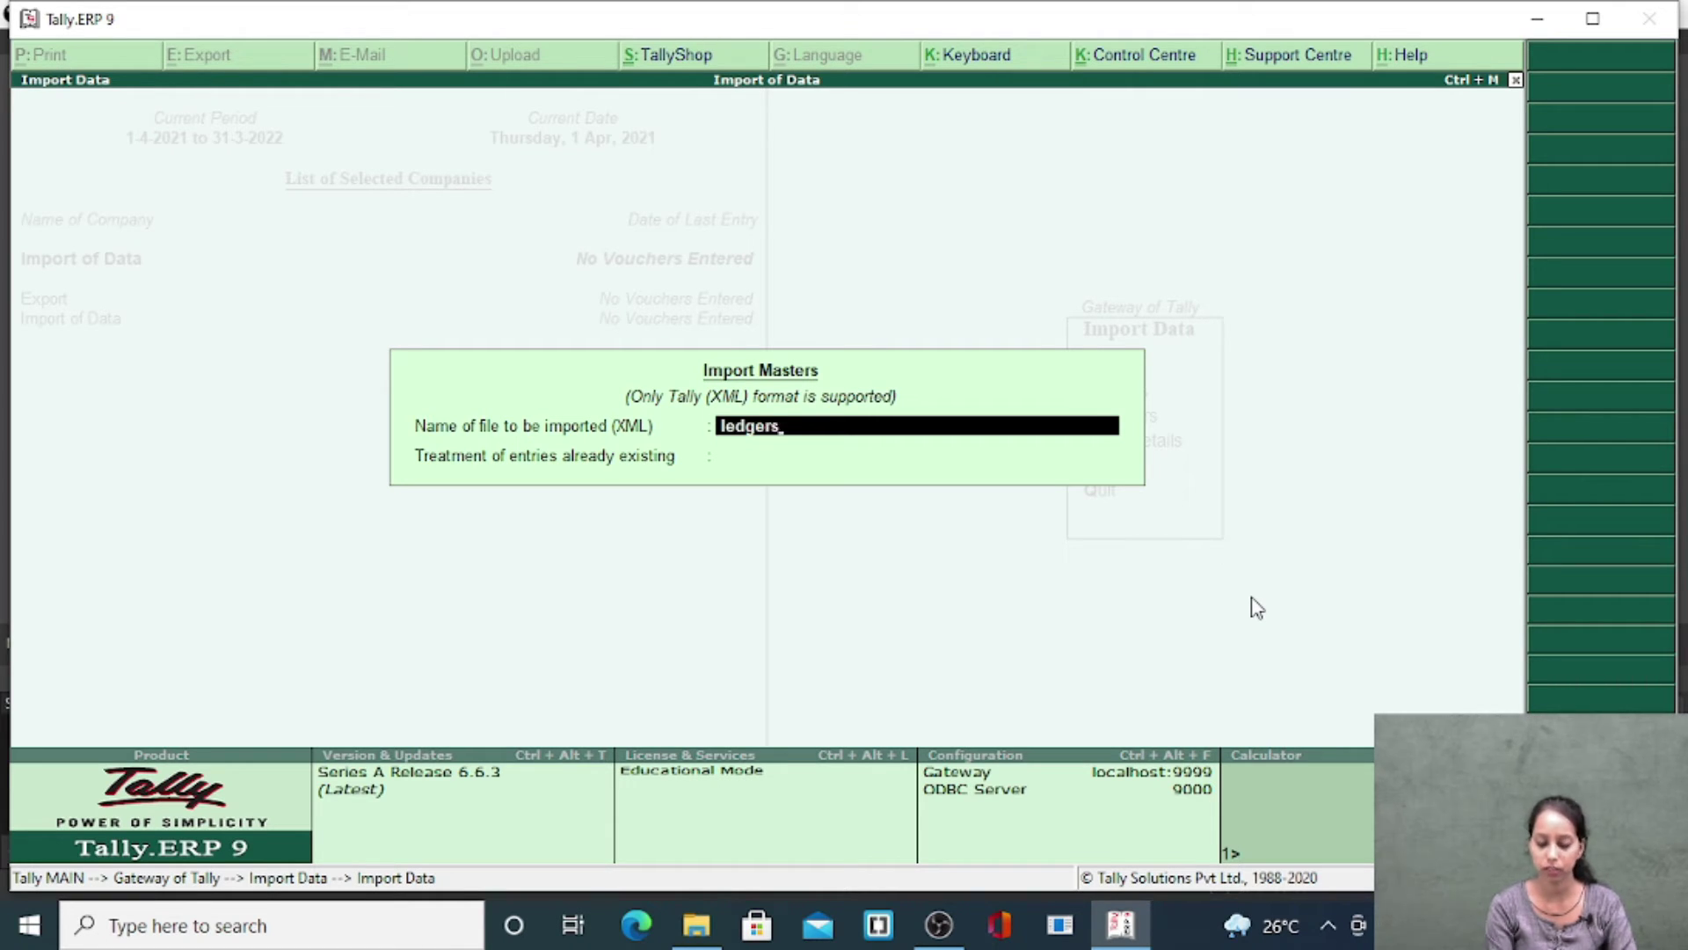
{"action": "type", "text": ".xml"}
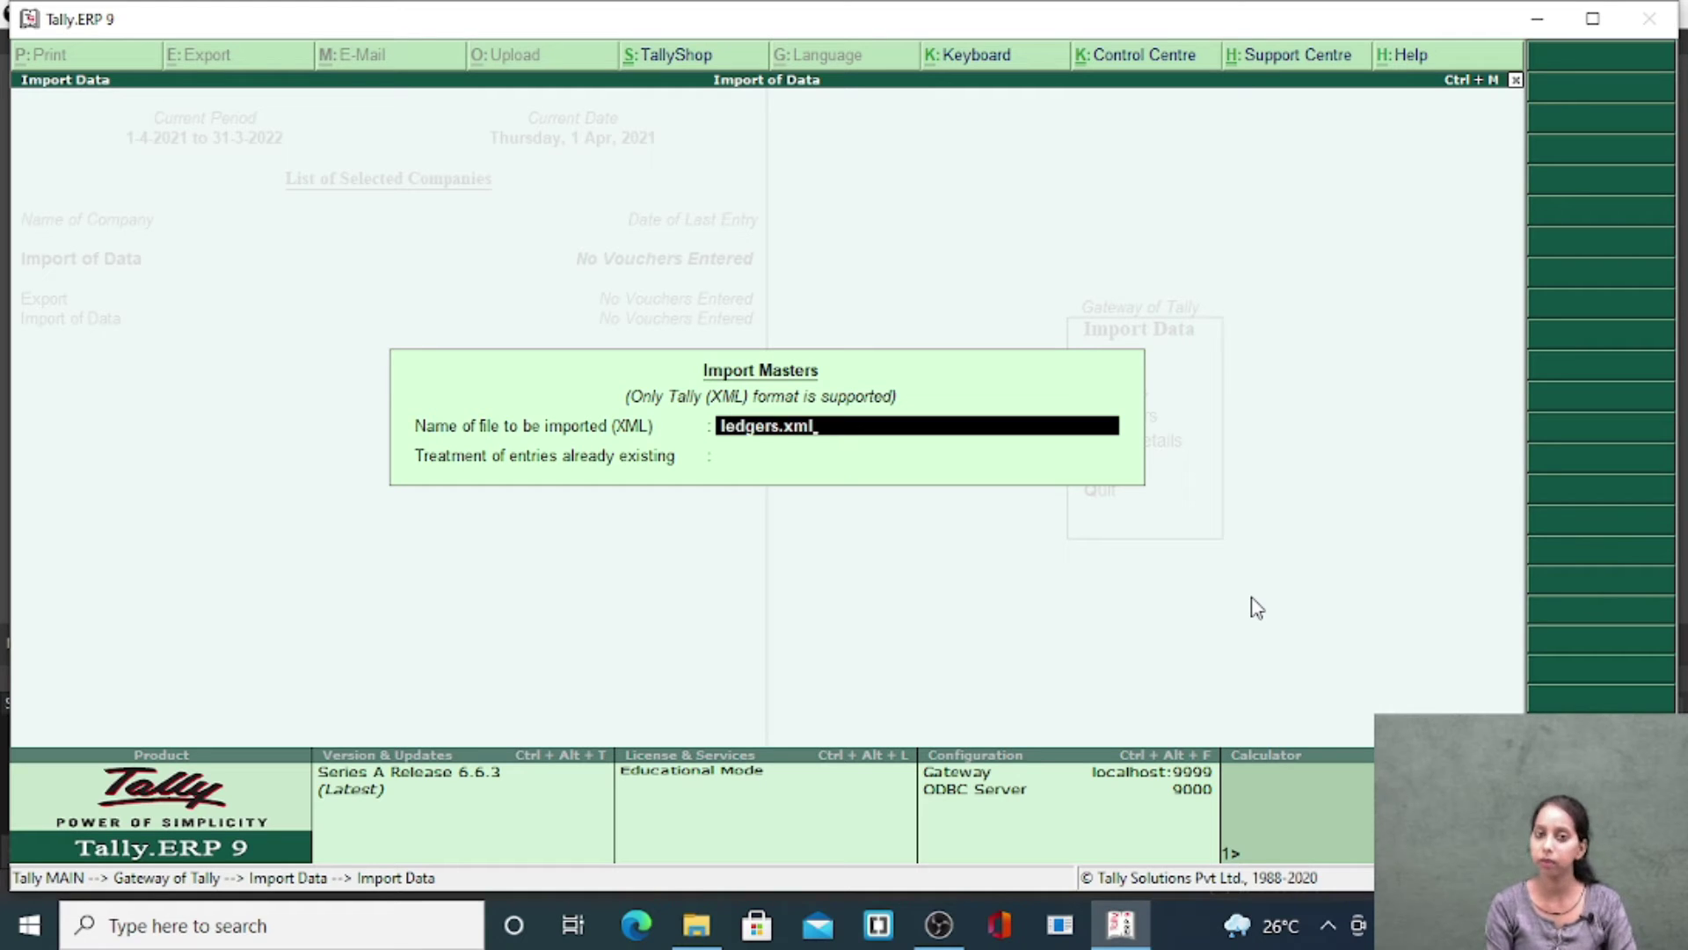
{"action": "key", "text": "Return"}
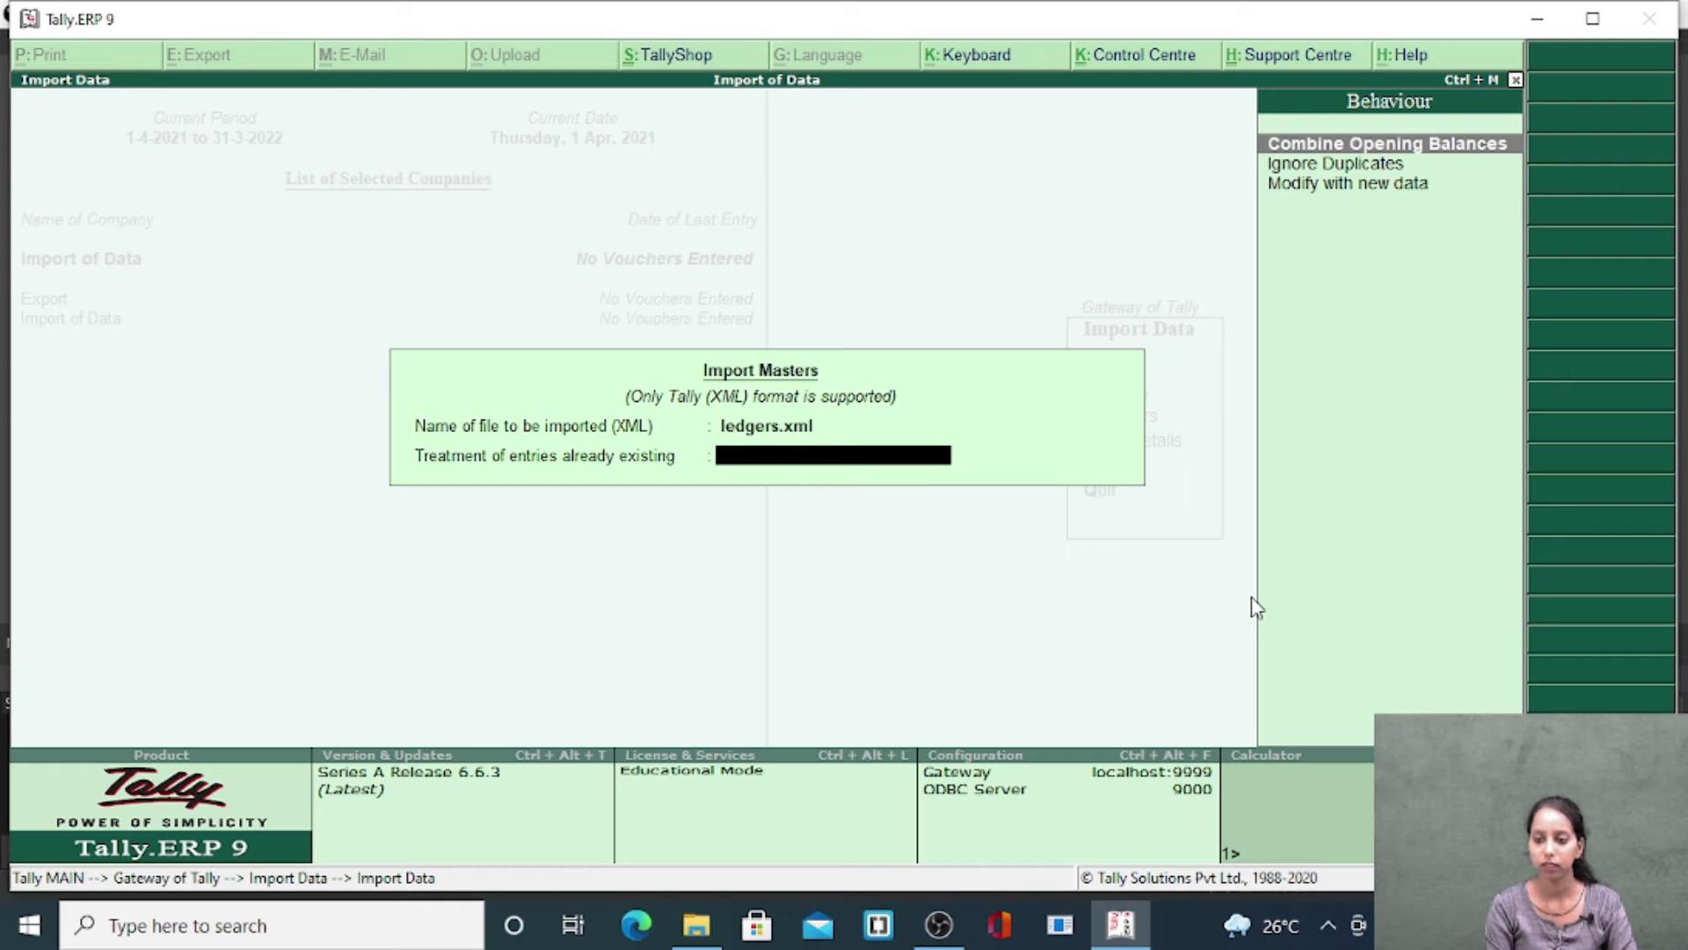
{"action": "key", "text": "Return"}
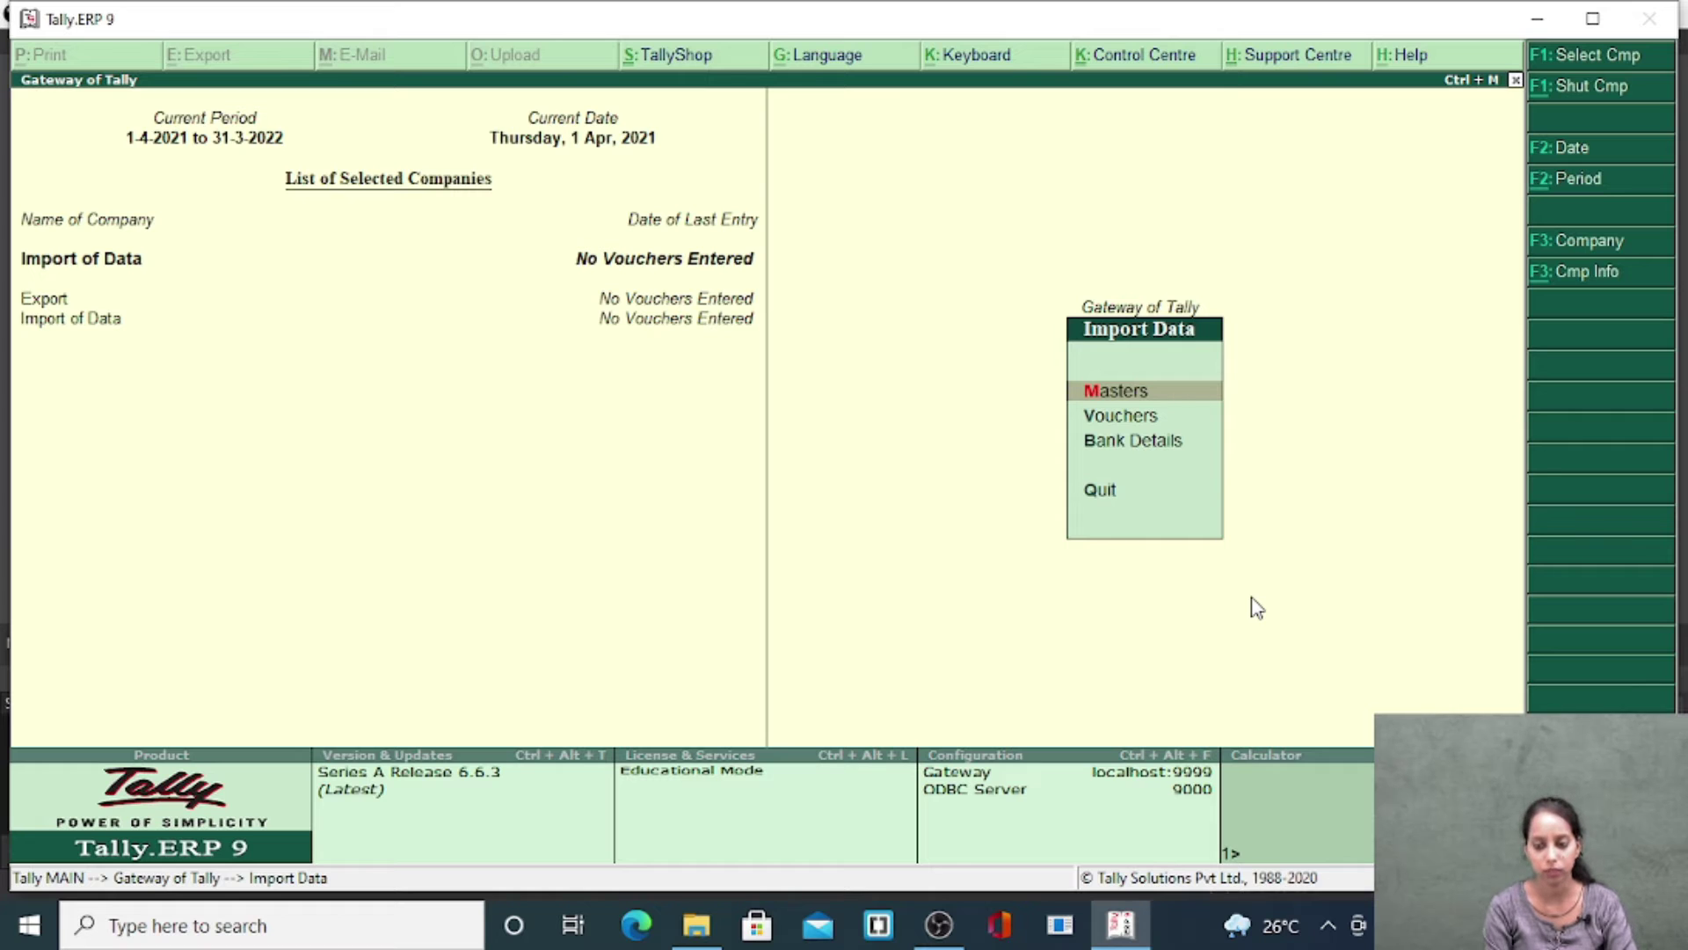
{"action": "key", "text": "Escape"}
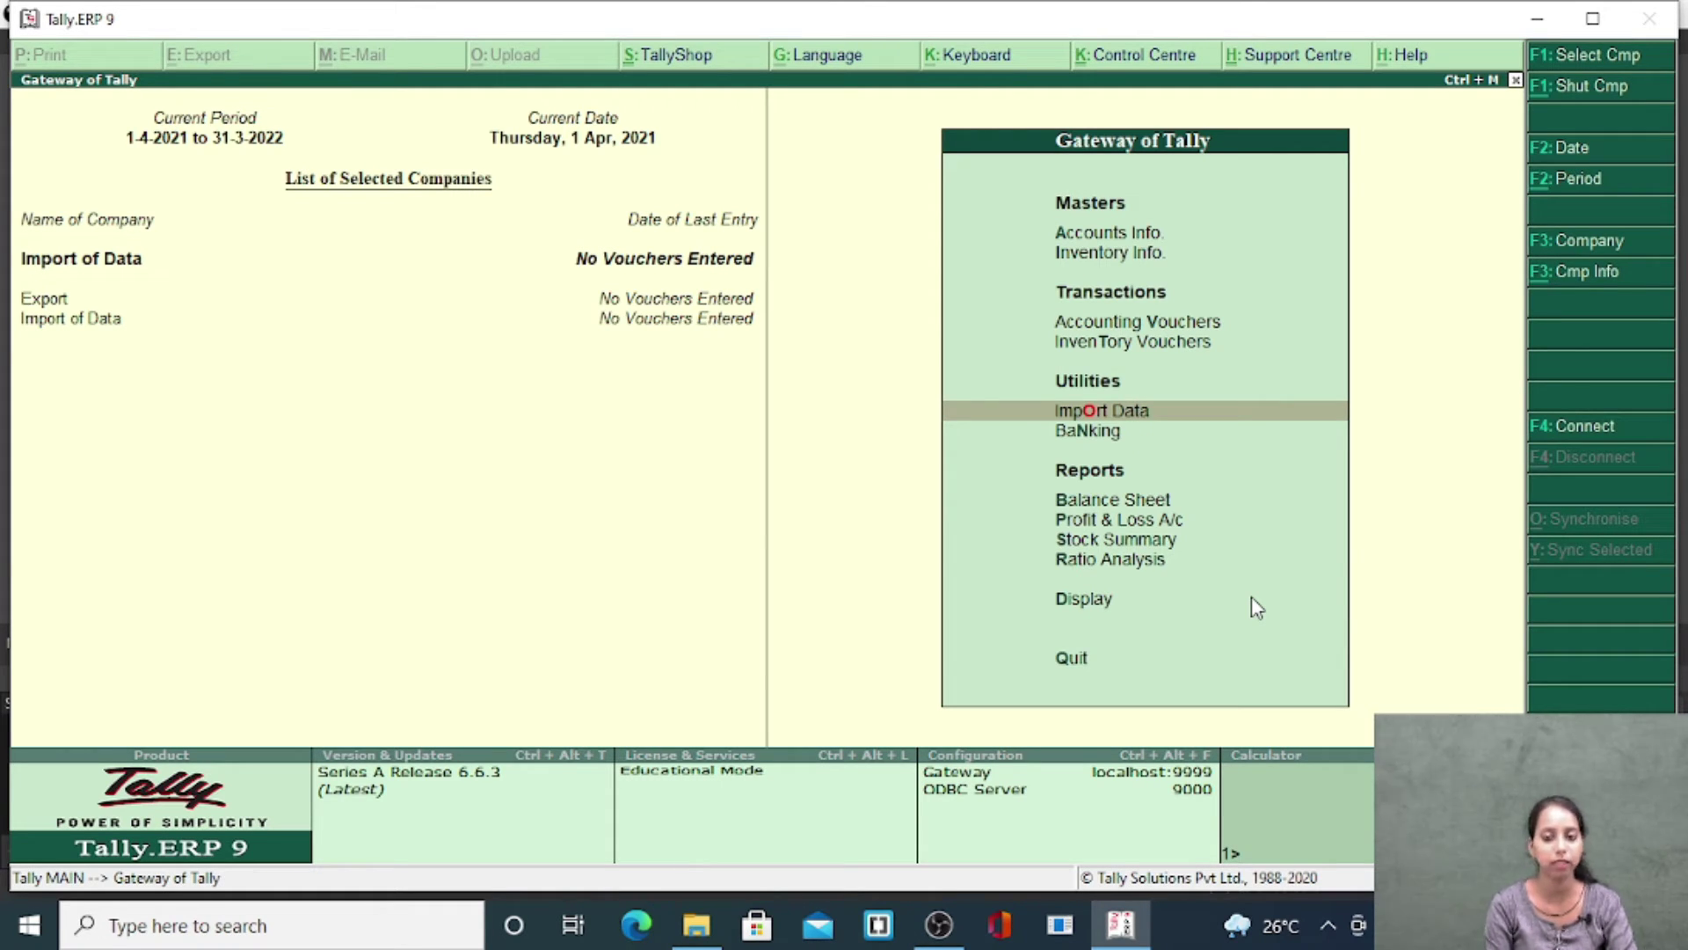
- Open the list of ledgers for single ledger alteration in the Import of Data company
{"action": "key", "text": "Up"}
{"action": "key", "text": "Up"}
{"action": "key", "text": "Up"}
{"action": "key", "text": "Up"}
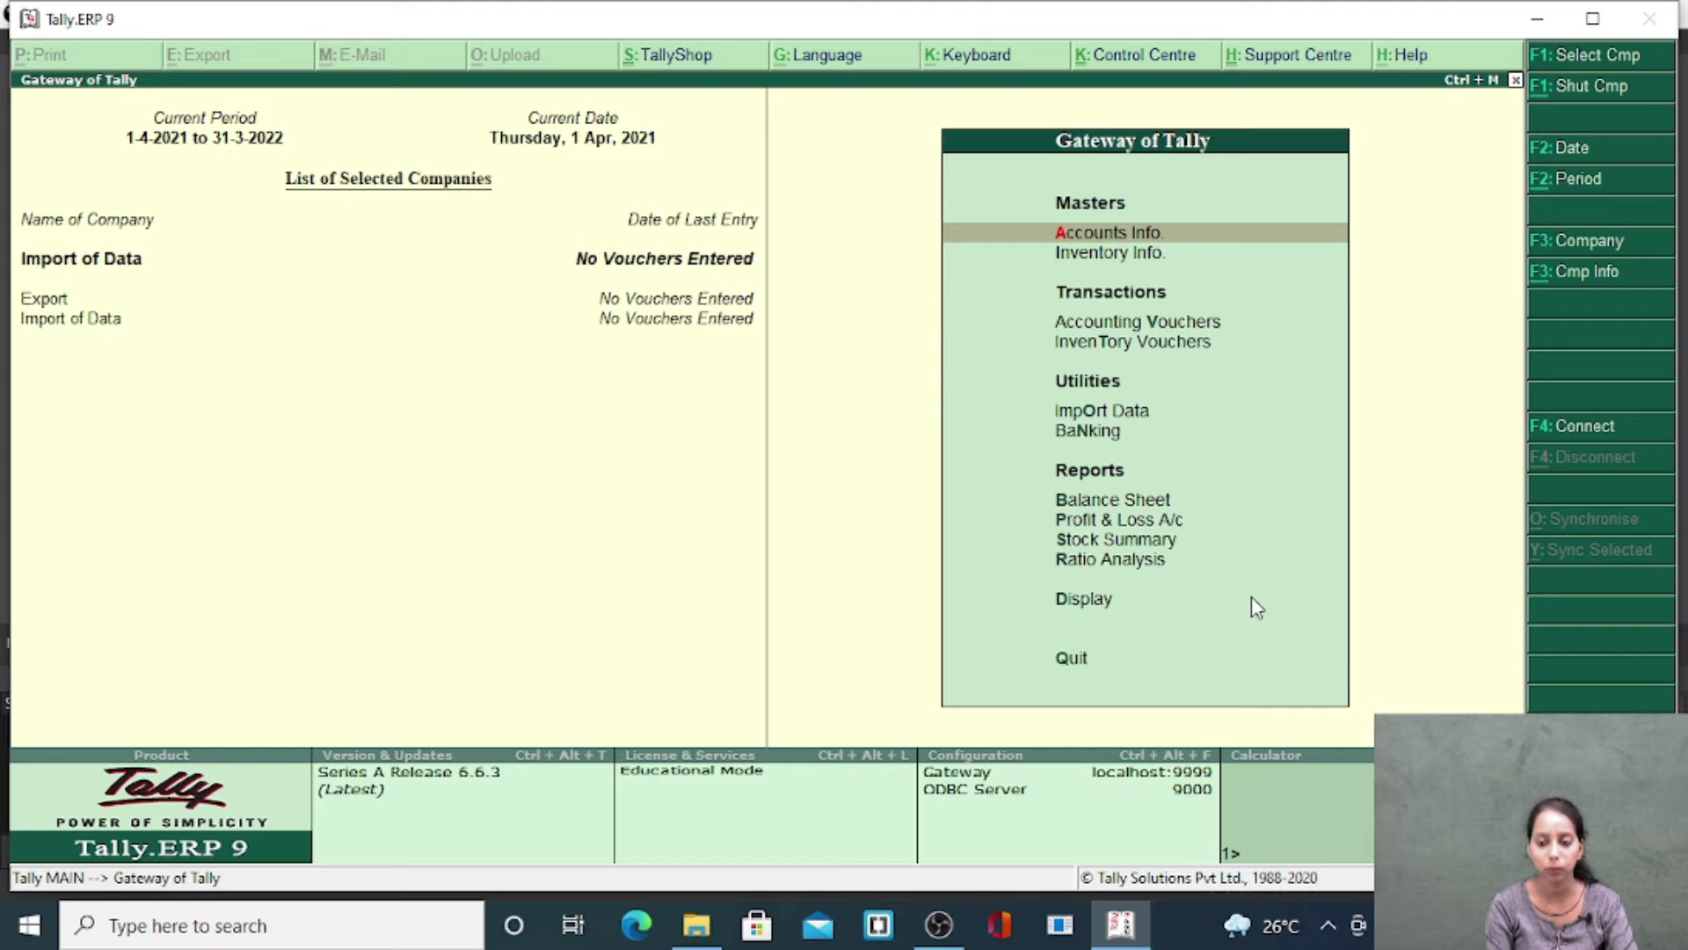
{"action": "key", "text": "Return"}
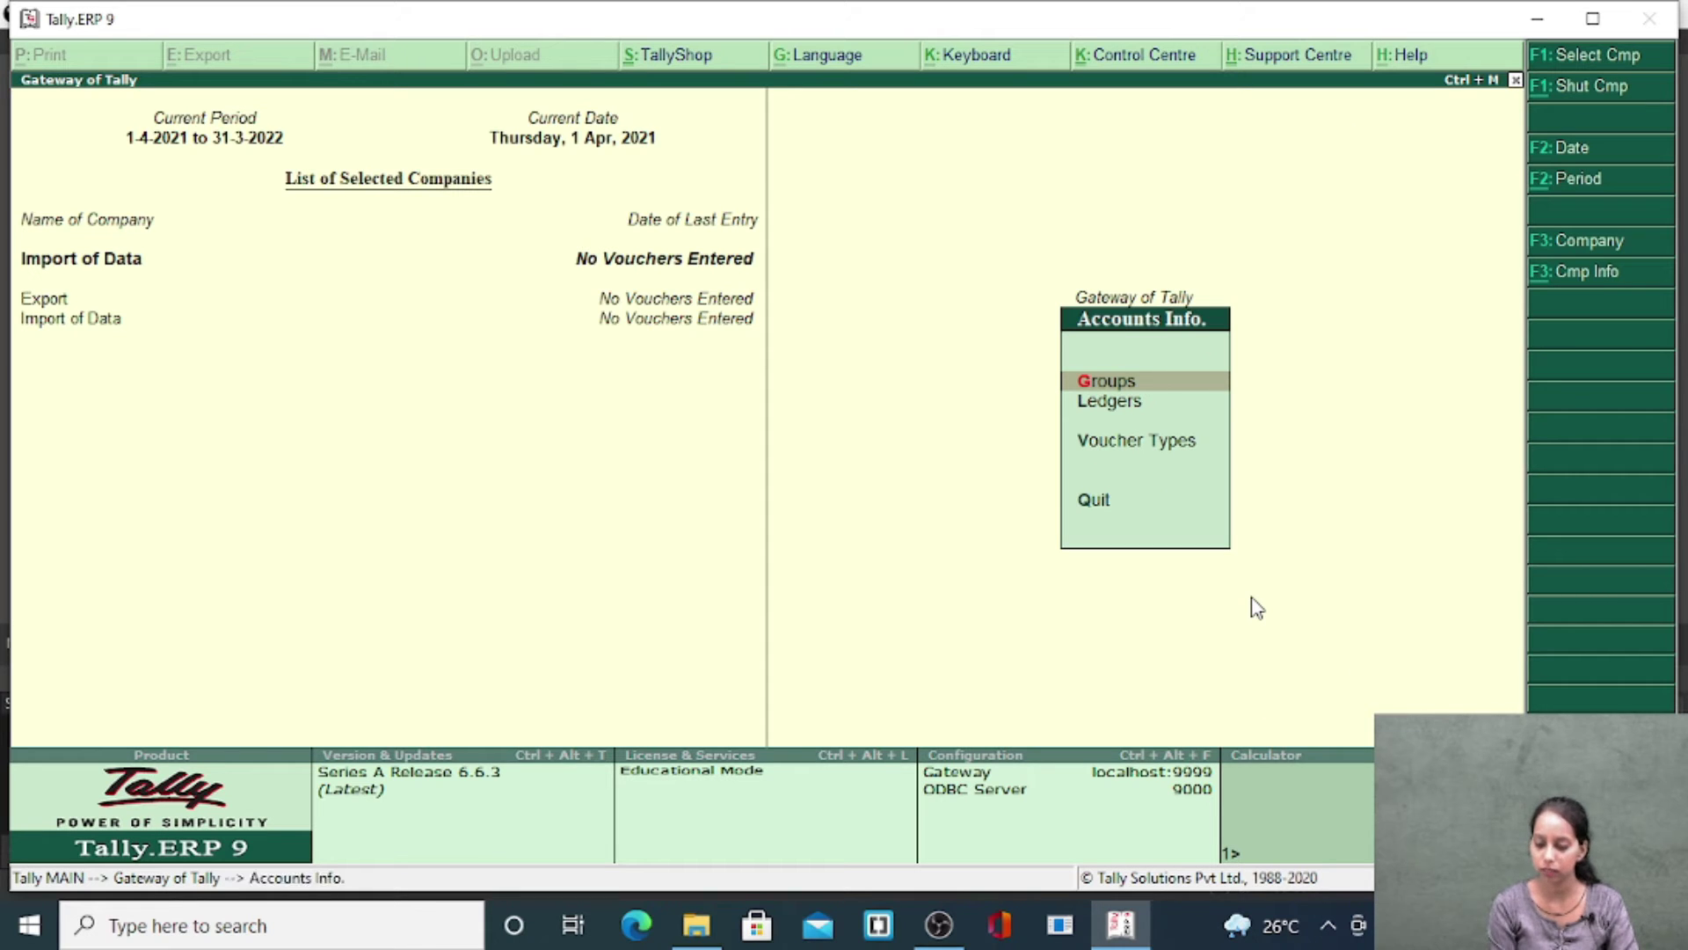
{"action": "key", "text": "Down"}
{"action": "key", "text": "Return"}
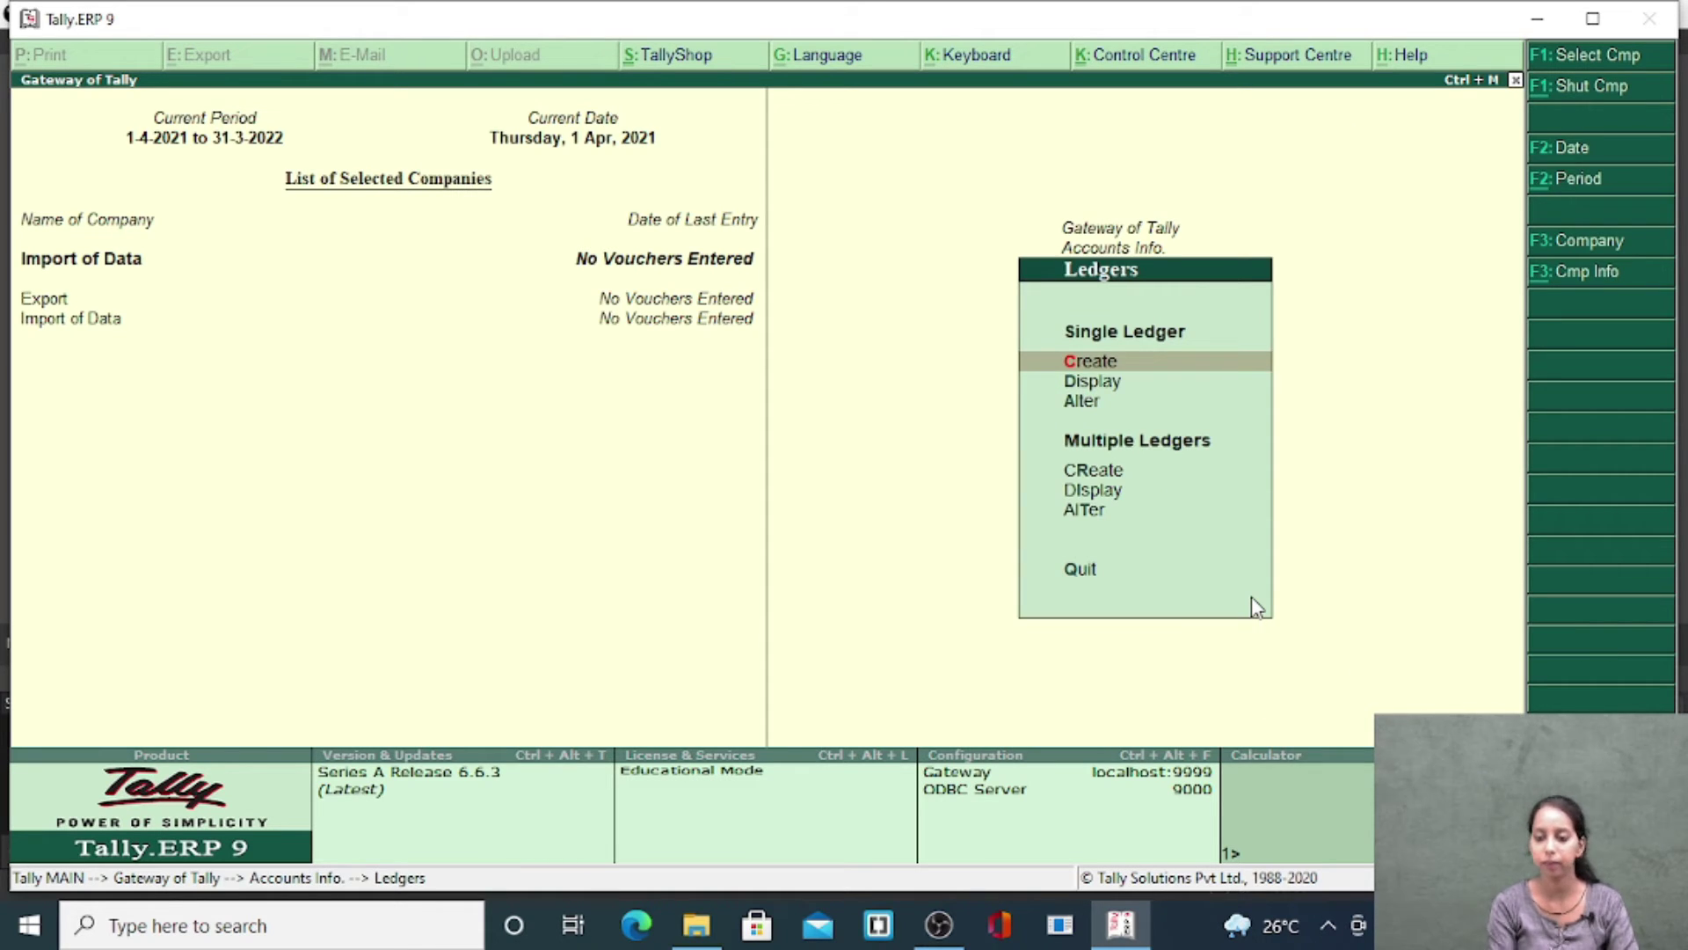
{"action": "key", "text": "Down"}
{"action": "key", "text": "Down"}
{"action": "key", "text": "Return"}
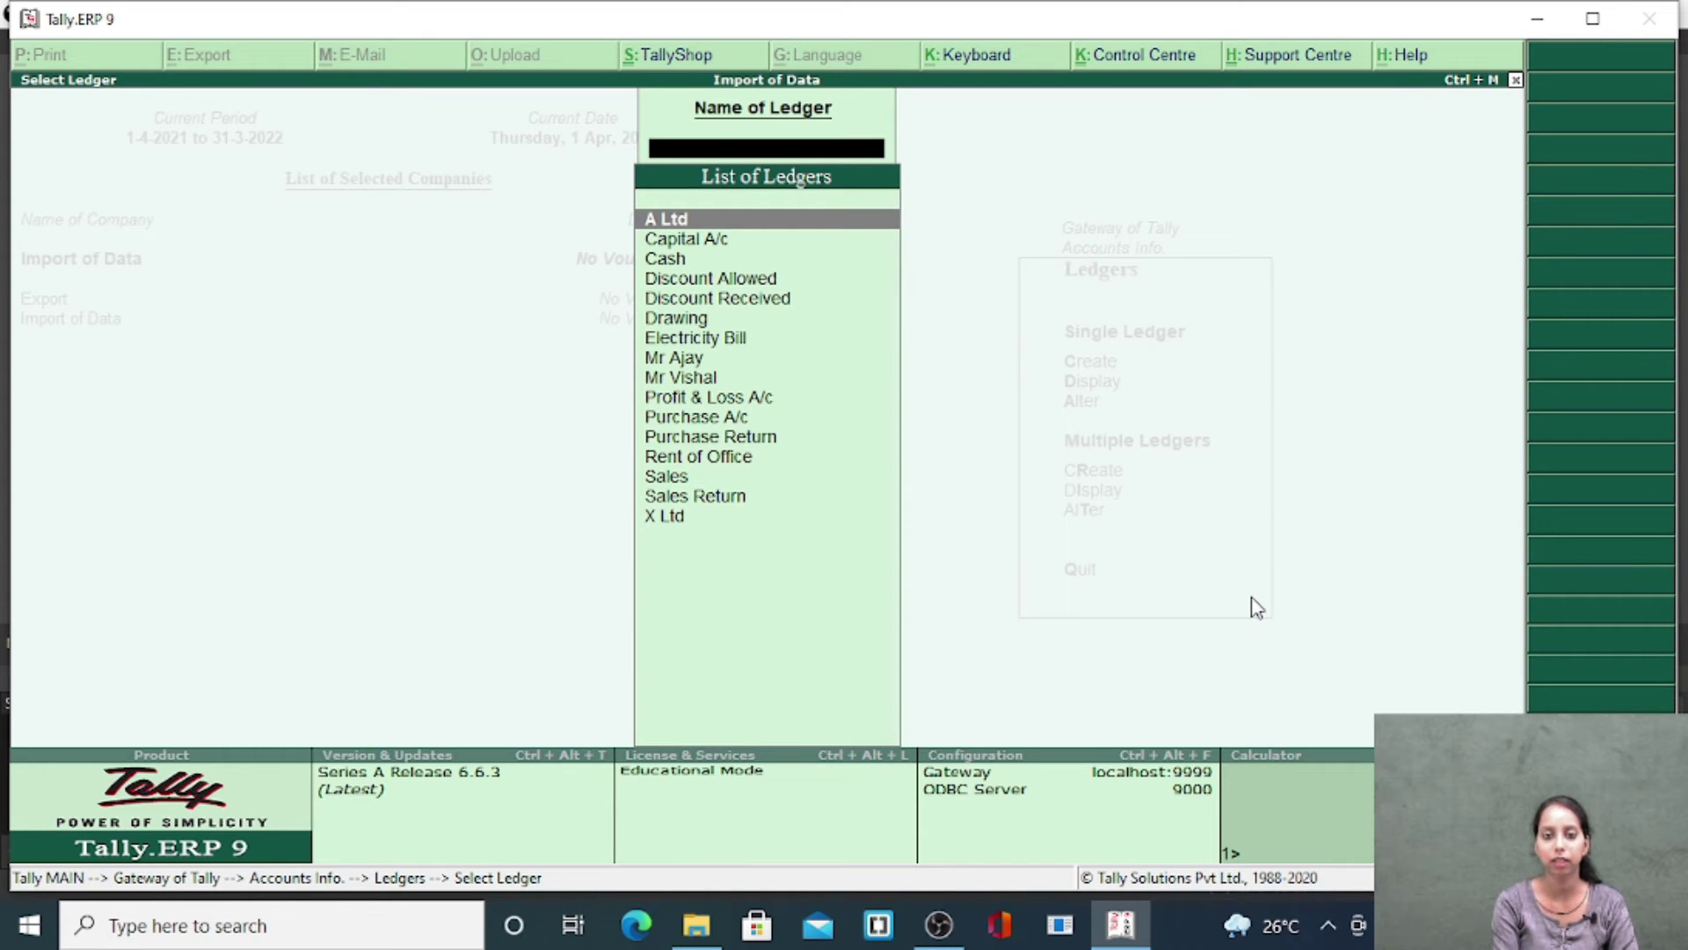
- Check the Discount Allowed ledger's details and opening balance, and return to the Ledgers options without changing it
{"action": "key", "text": "Down"}
{"action": "key", "text": "Down"}
{"action": "key", "text": "Down"}
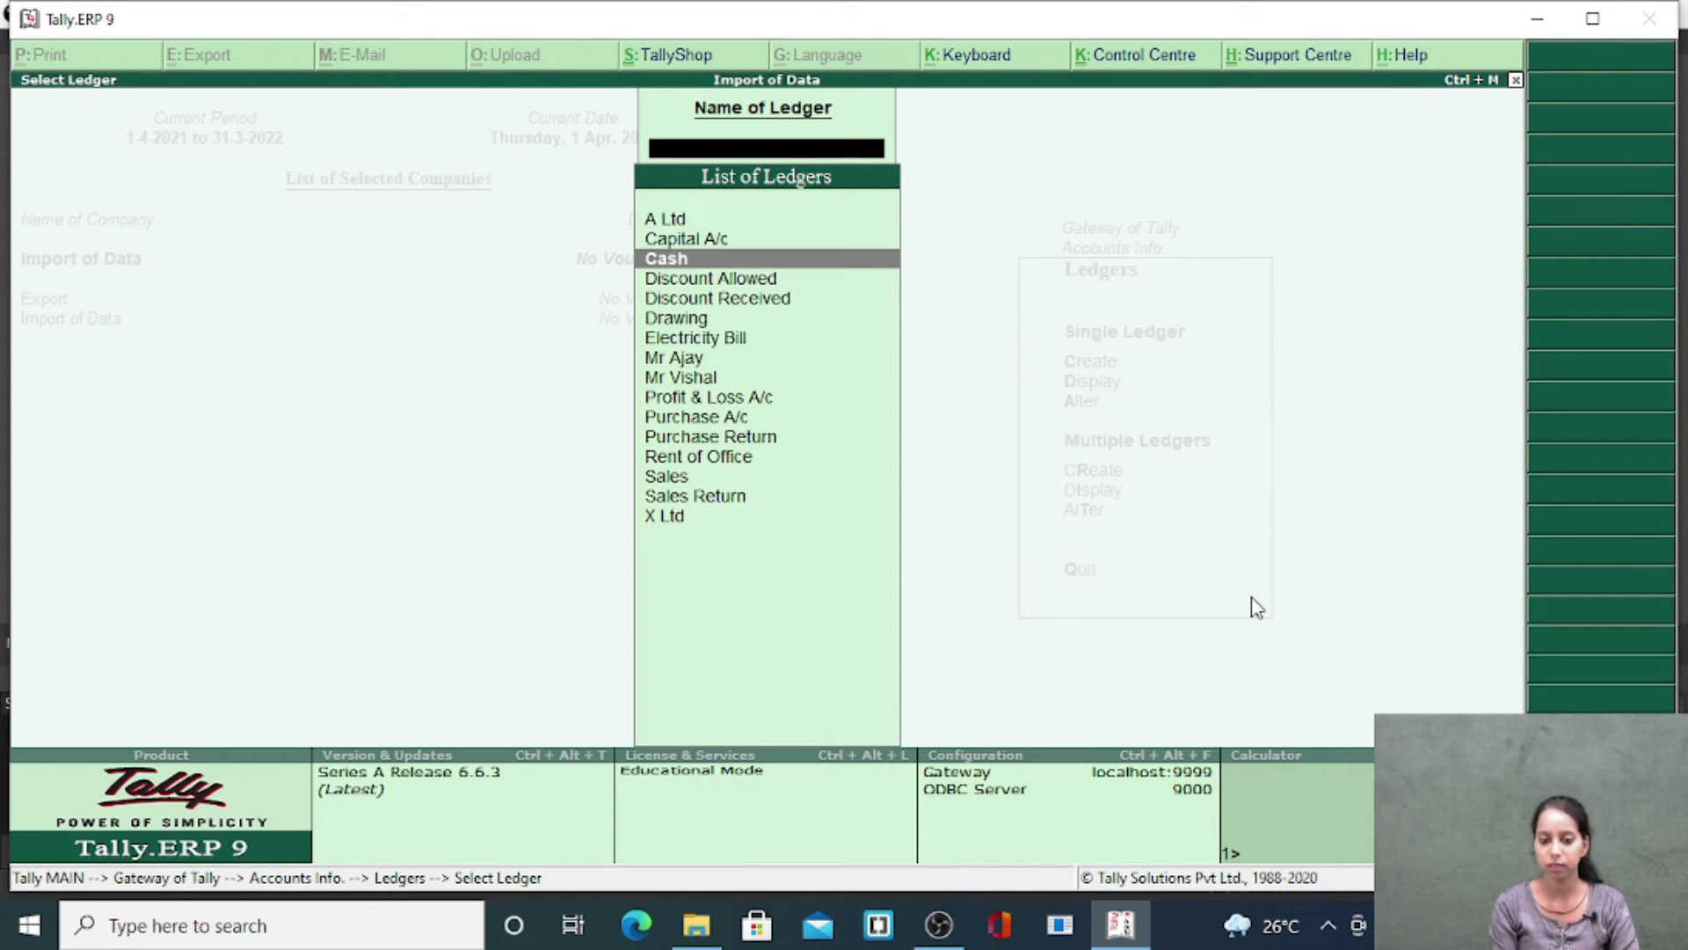
{"action": "key", "text": "Return"}
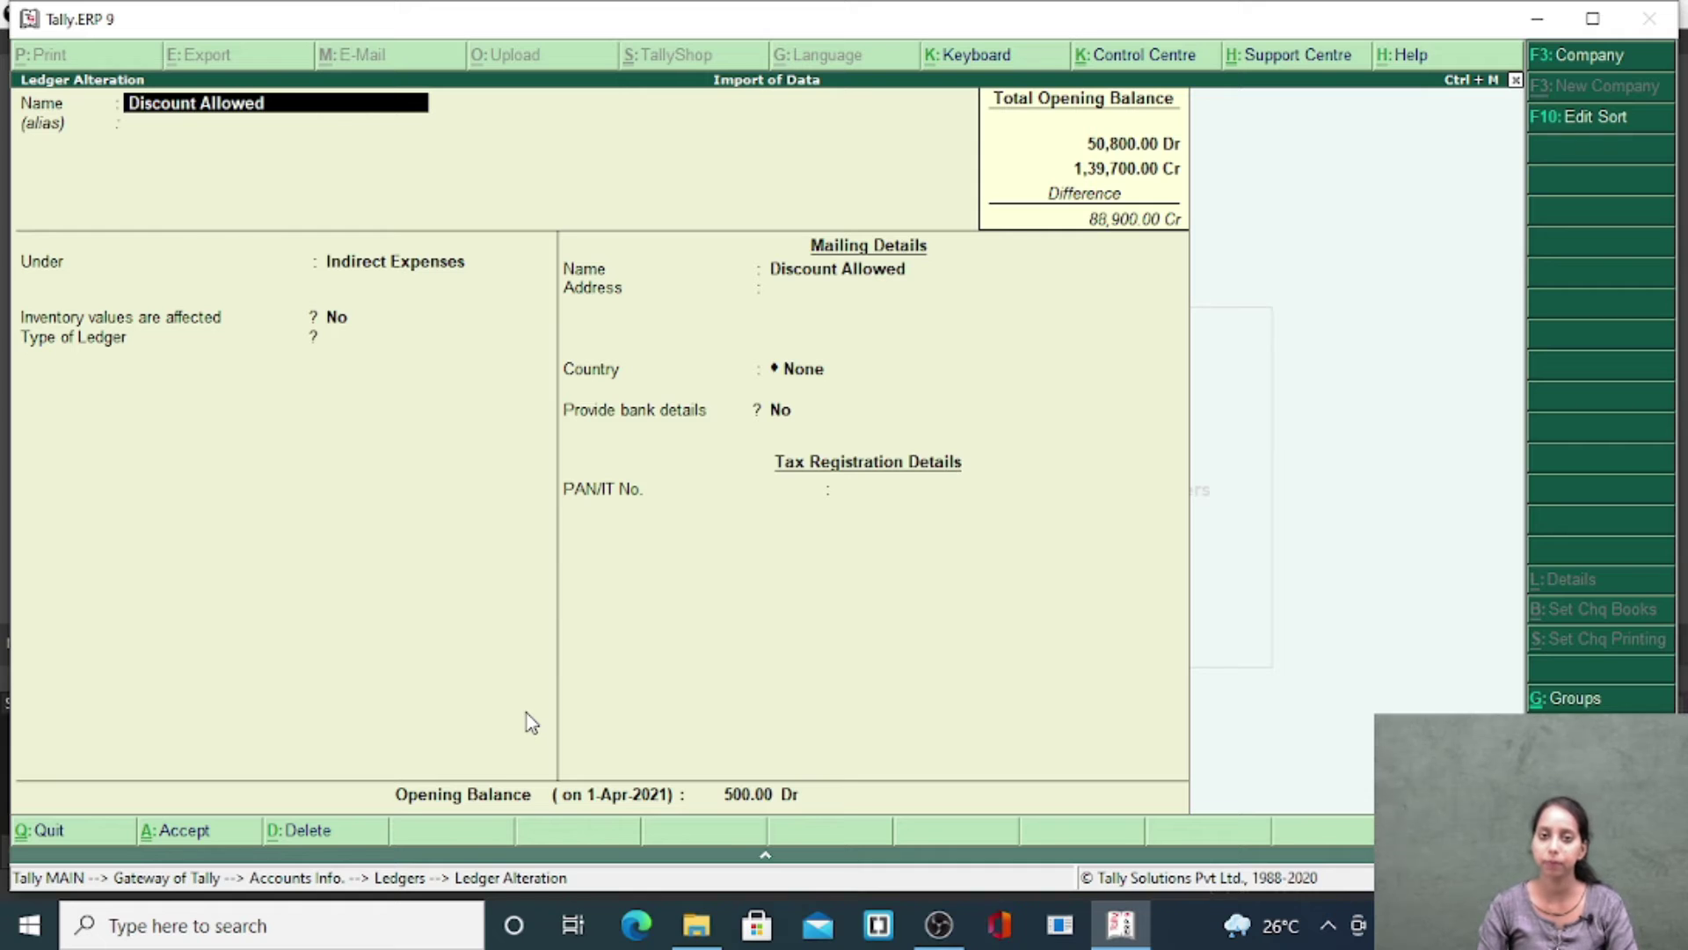
{"action": "key", "text": "Escape"}
{"action": "key", "text": "Return"}
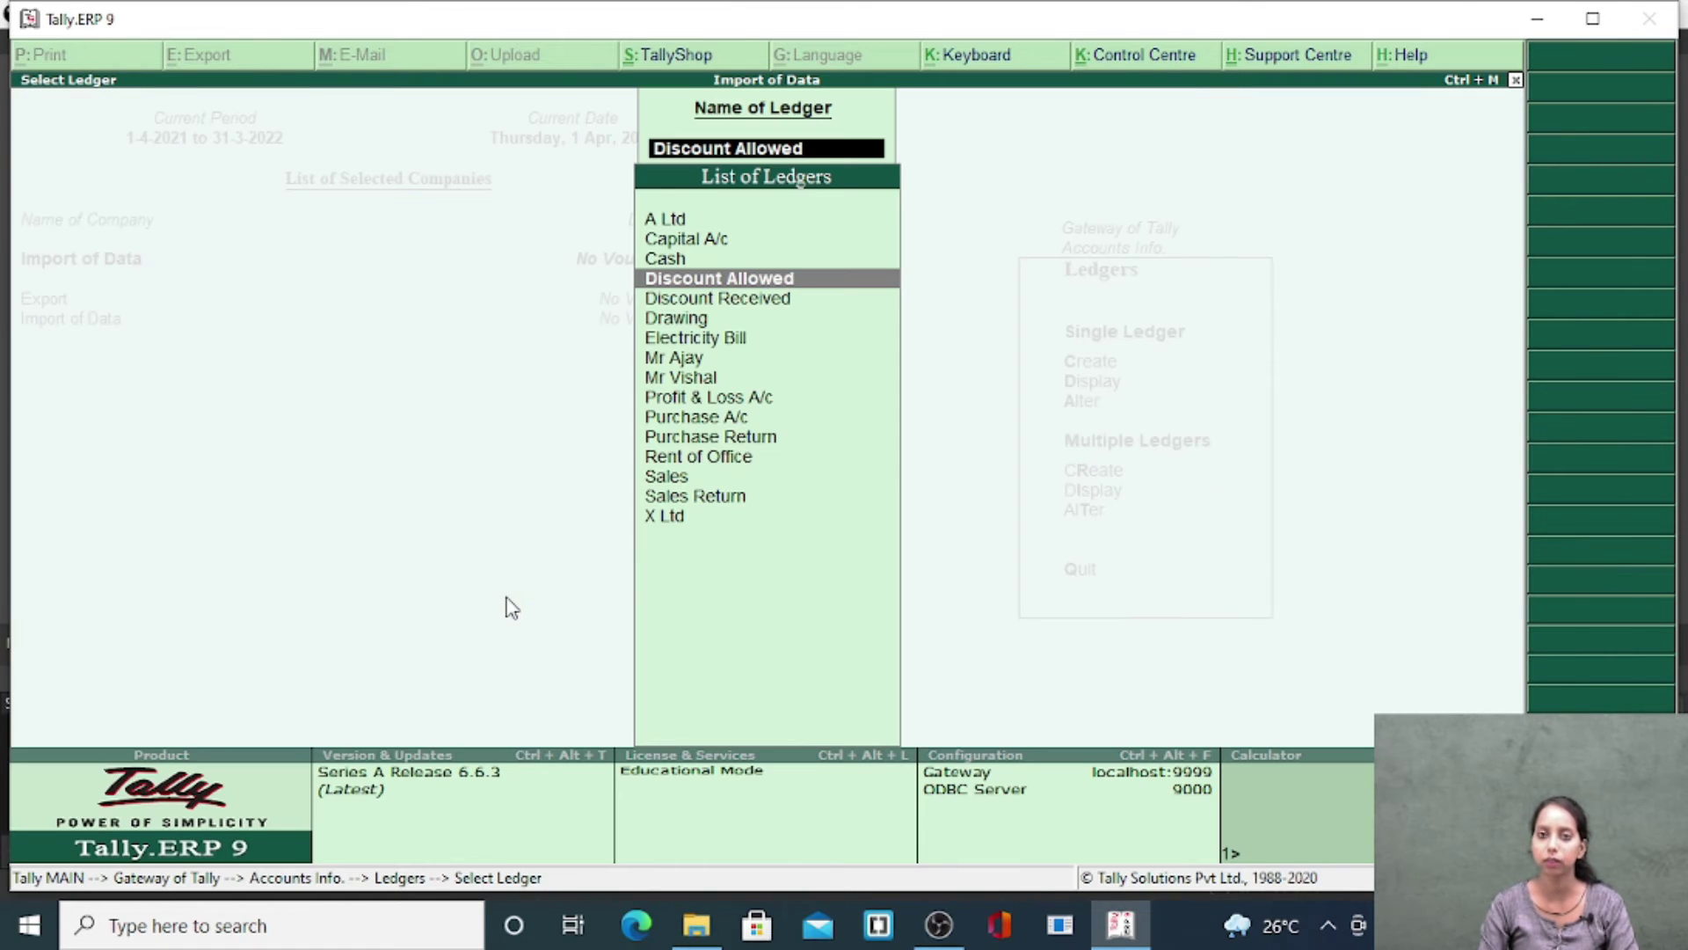
{"action": "key", "text": "Escape"}
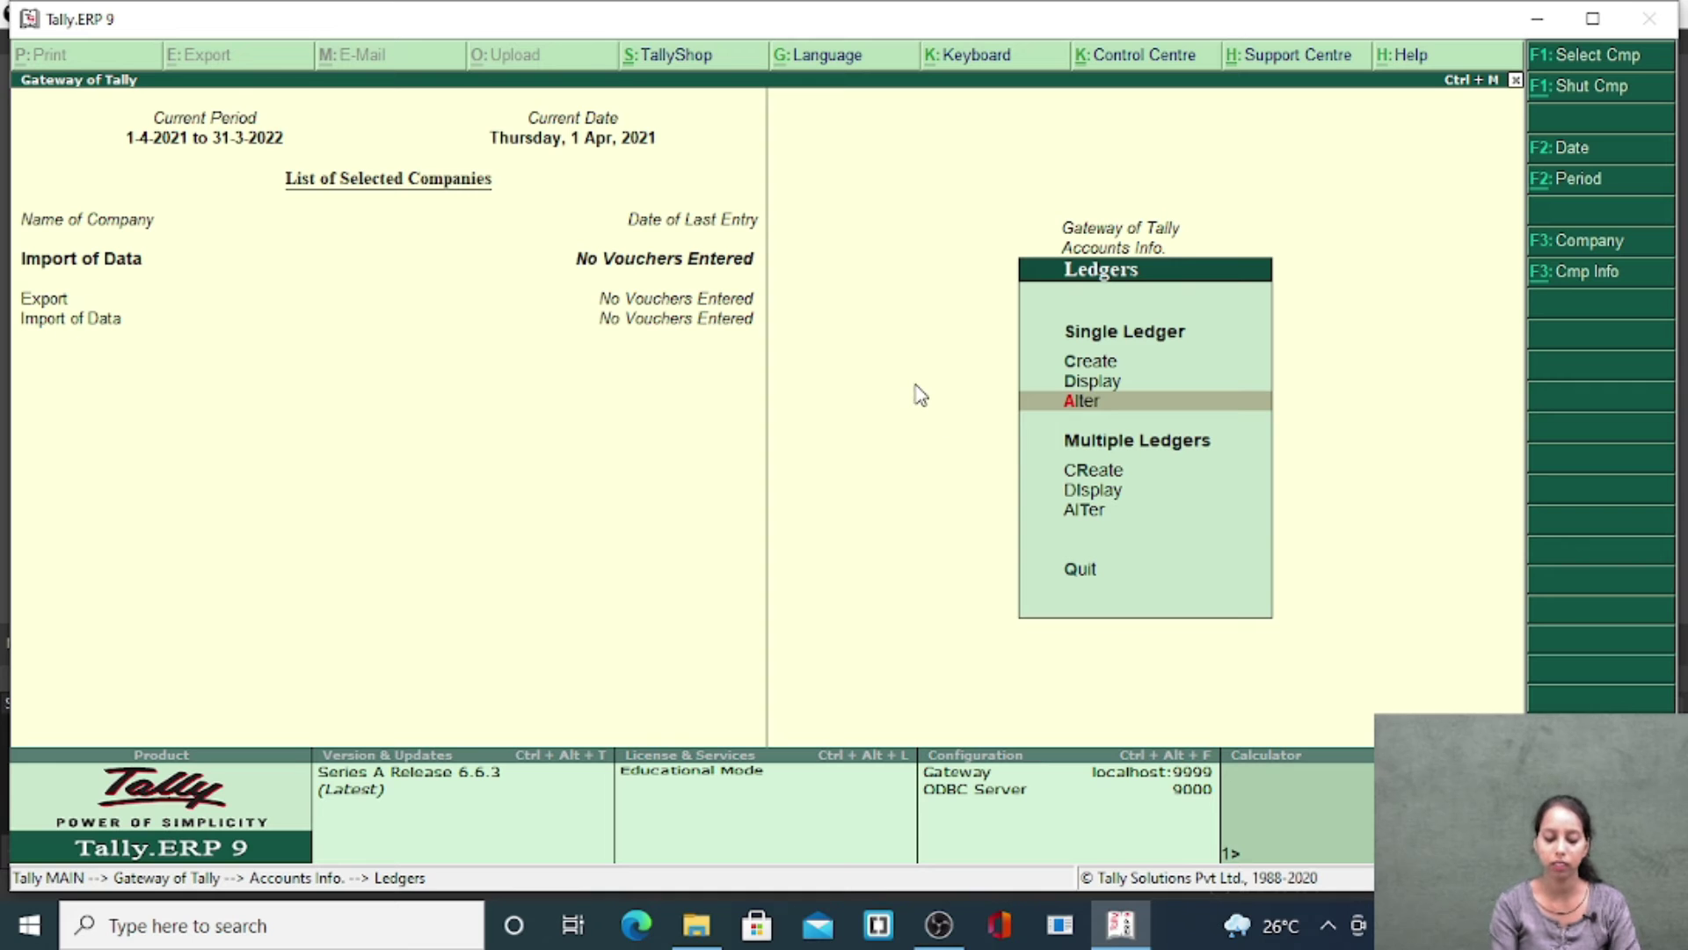
- Change the current company to Export and return to the Gateway of Tally
{"action": "key", "text": "F3"}
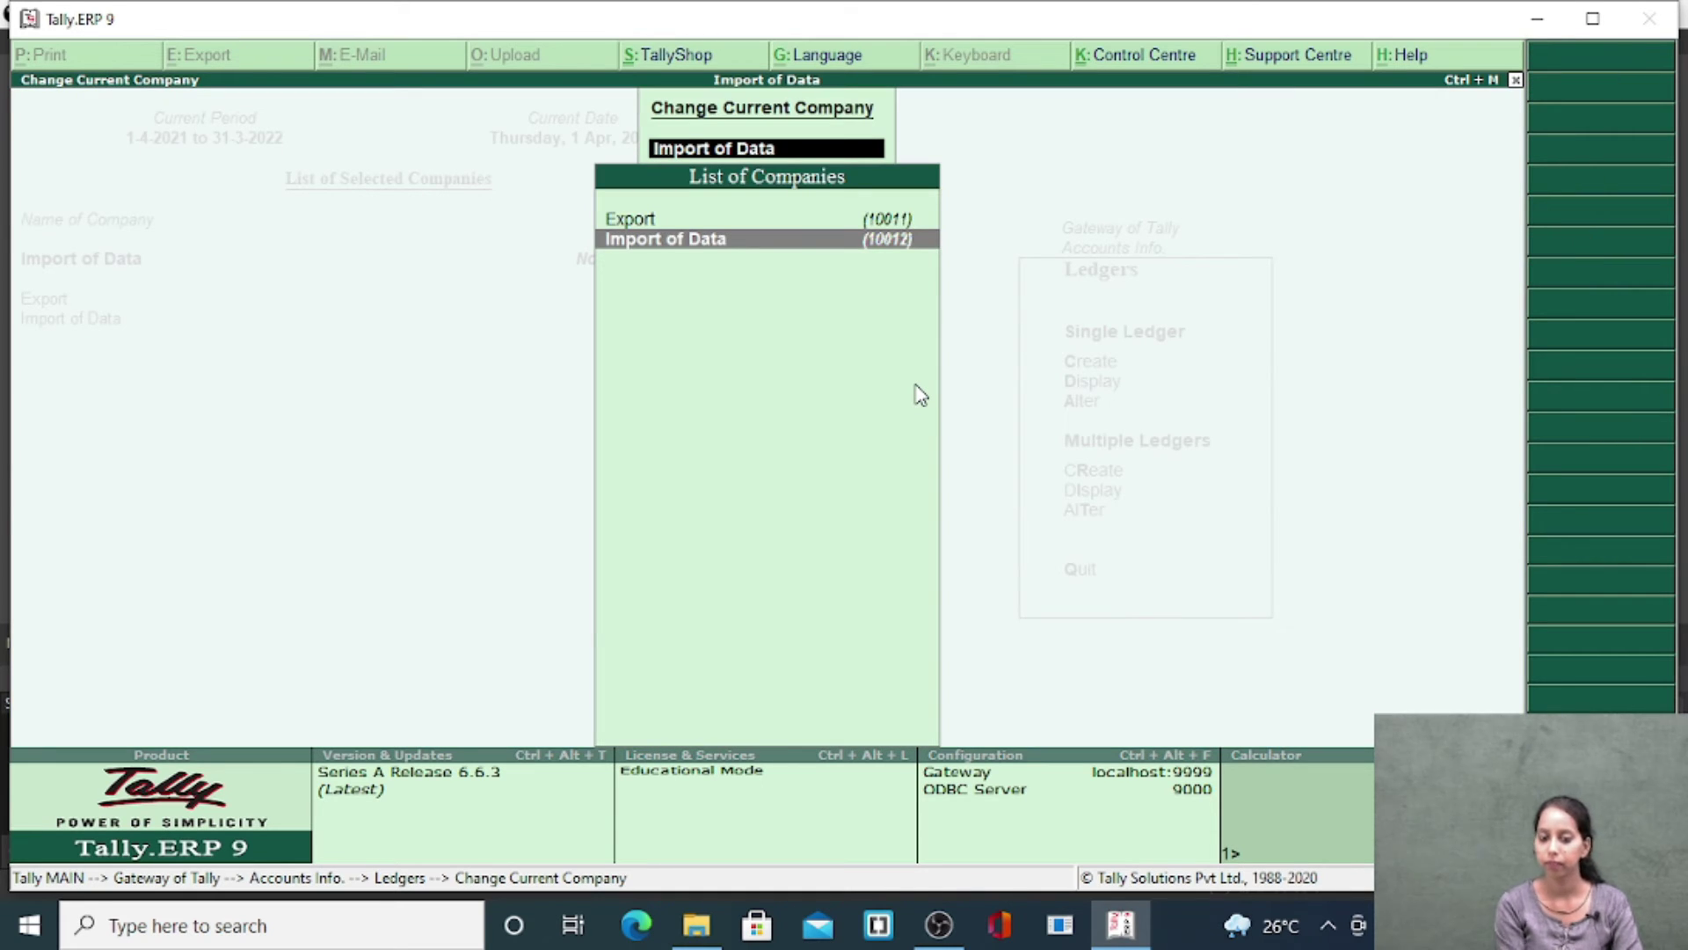
{"action": "key", "text": "Up"}
{"action": "key", "text": "Return"}
{"action": "key", "text": "Escape"}
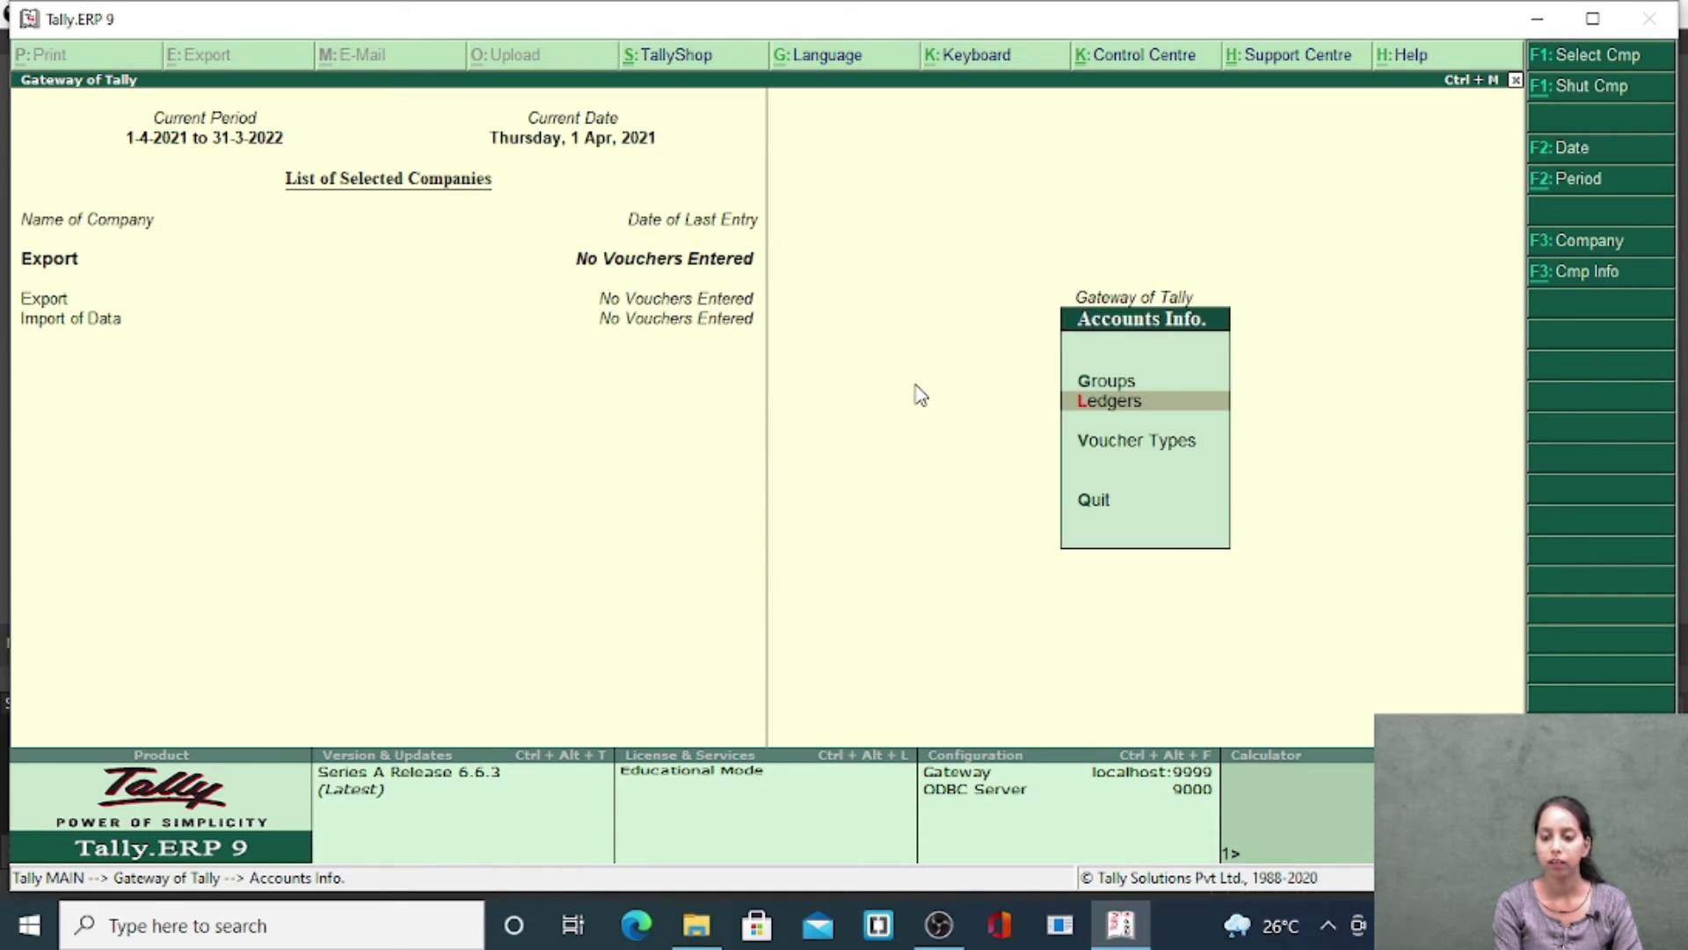
{"action": "key", "text": "Escape"}
- Open the Display reports of the Export company
{"action": "key", "text": "Down"}
{"action": "key", "text": "Down"}
{"action": "key", "text": "Down"}
{"action": "key", "text": "Down"}
{"action": "key", "text": "Down"}
{"action": "key", "text": "Down"}
{"action": "key", "text": "Down"}
{"action": "key", "text": "Down"}
{"action": "key", "text": "Down"}
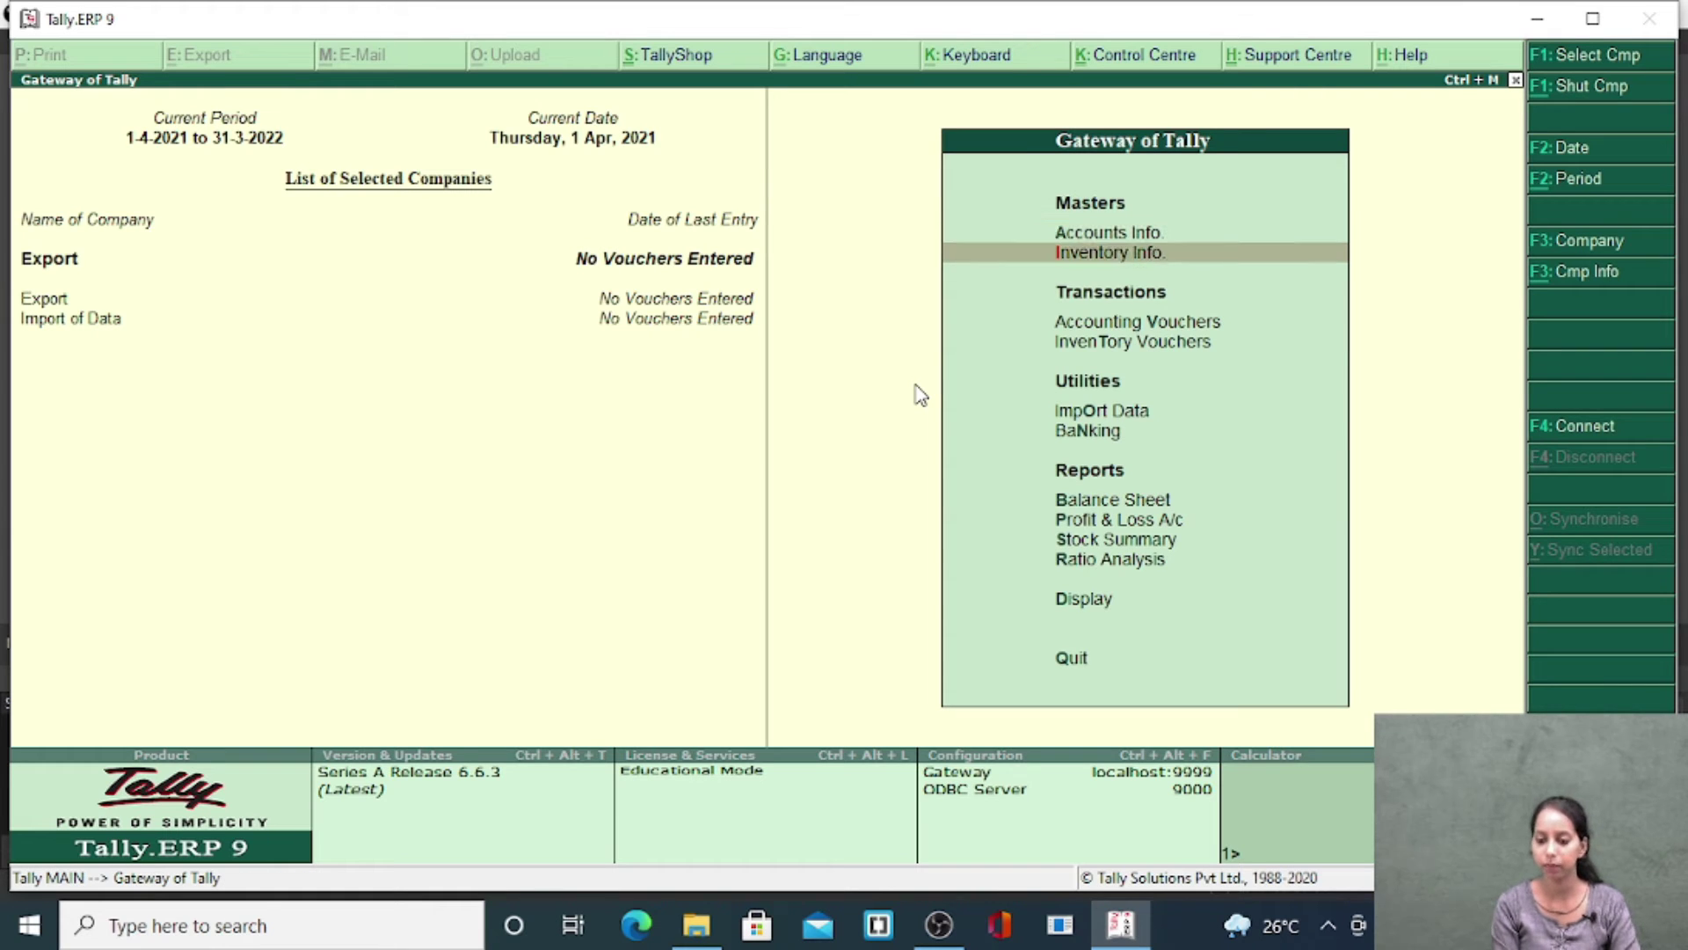
{"action": "key", "text": "Down"}
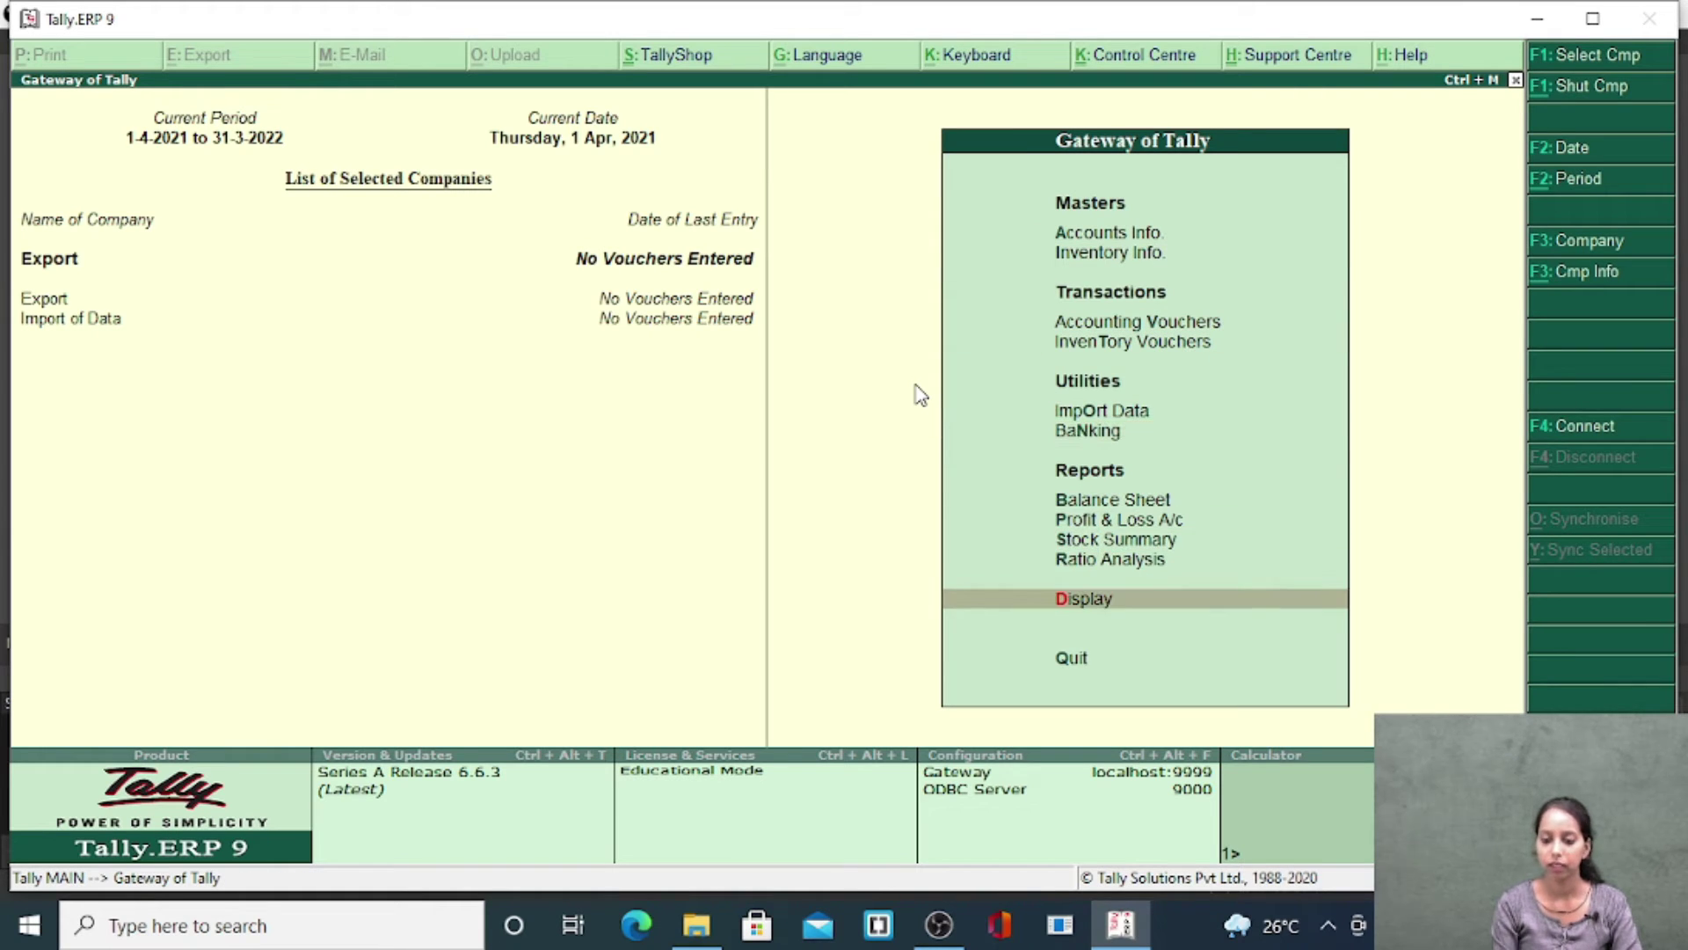
{"action": "key", "text": "Return"}
- Open the Statistics report from the Statements of Accounts
{"action": "key", "text": "Down"}
{"action": "key", "text": "Down"}
{"action": "key", "text": "Down"}
{"action": "key", "text": "Down"}
{"action": "key", "text": "Down"}
{"action": "key", "text": "Down"}
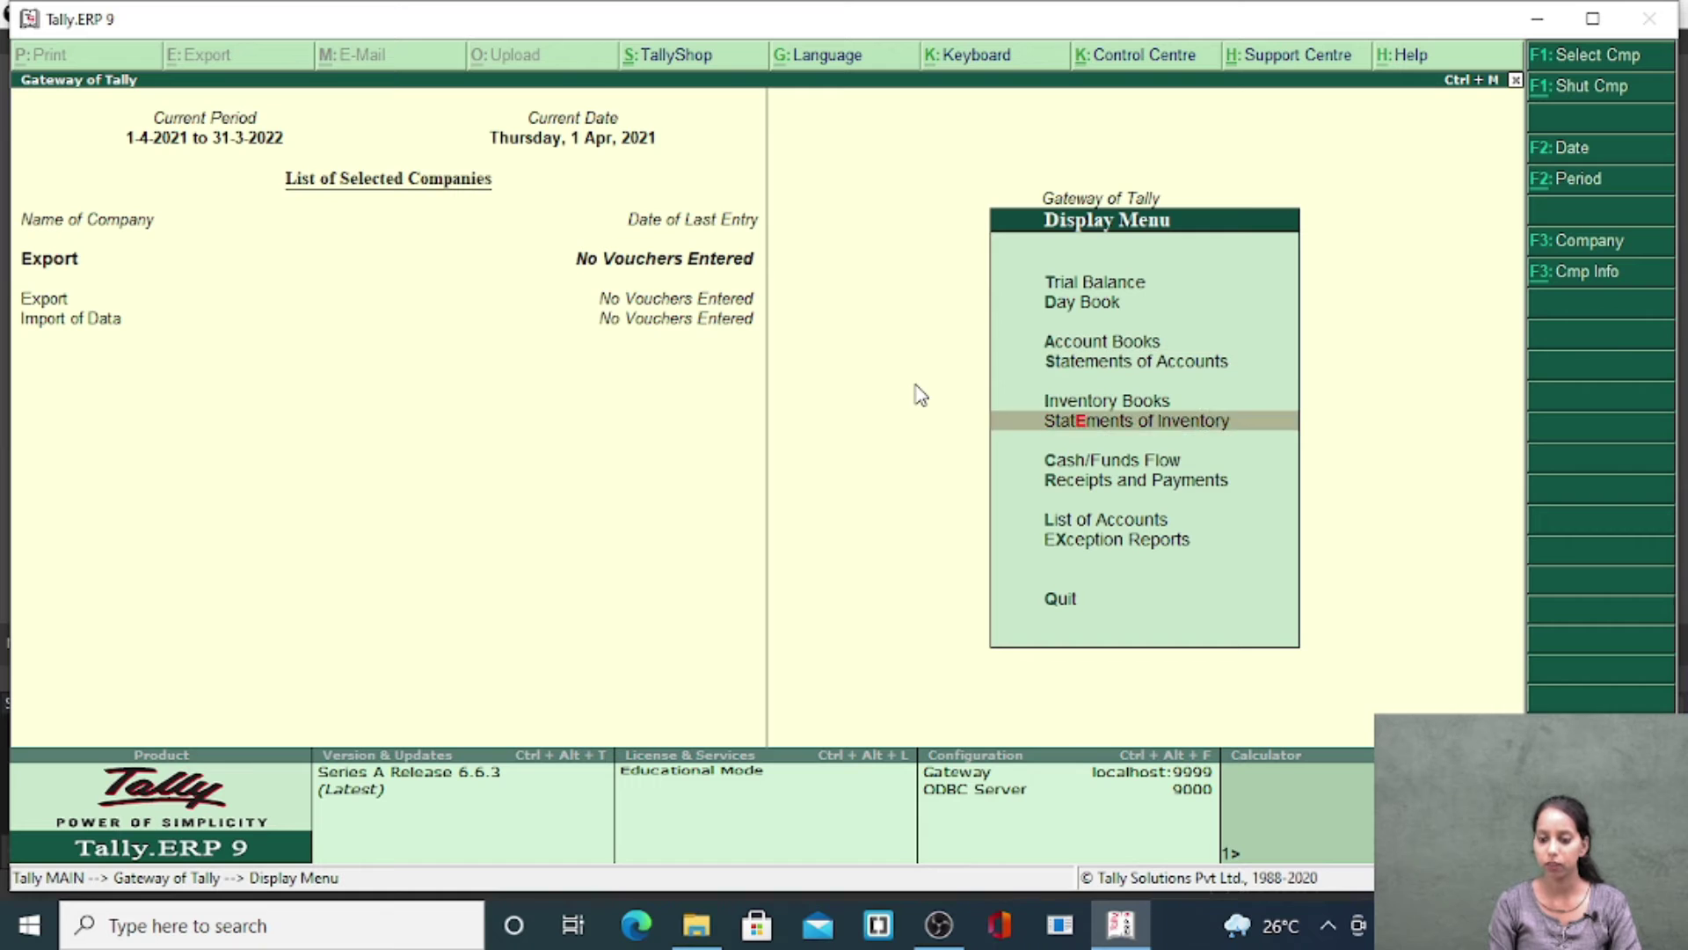
{"action": "key", "text": "Up"}
{"action": "key", "text": "Up"}
{"action": "key", "text": "Up"}
{"action": "key", "text": "Return"}
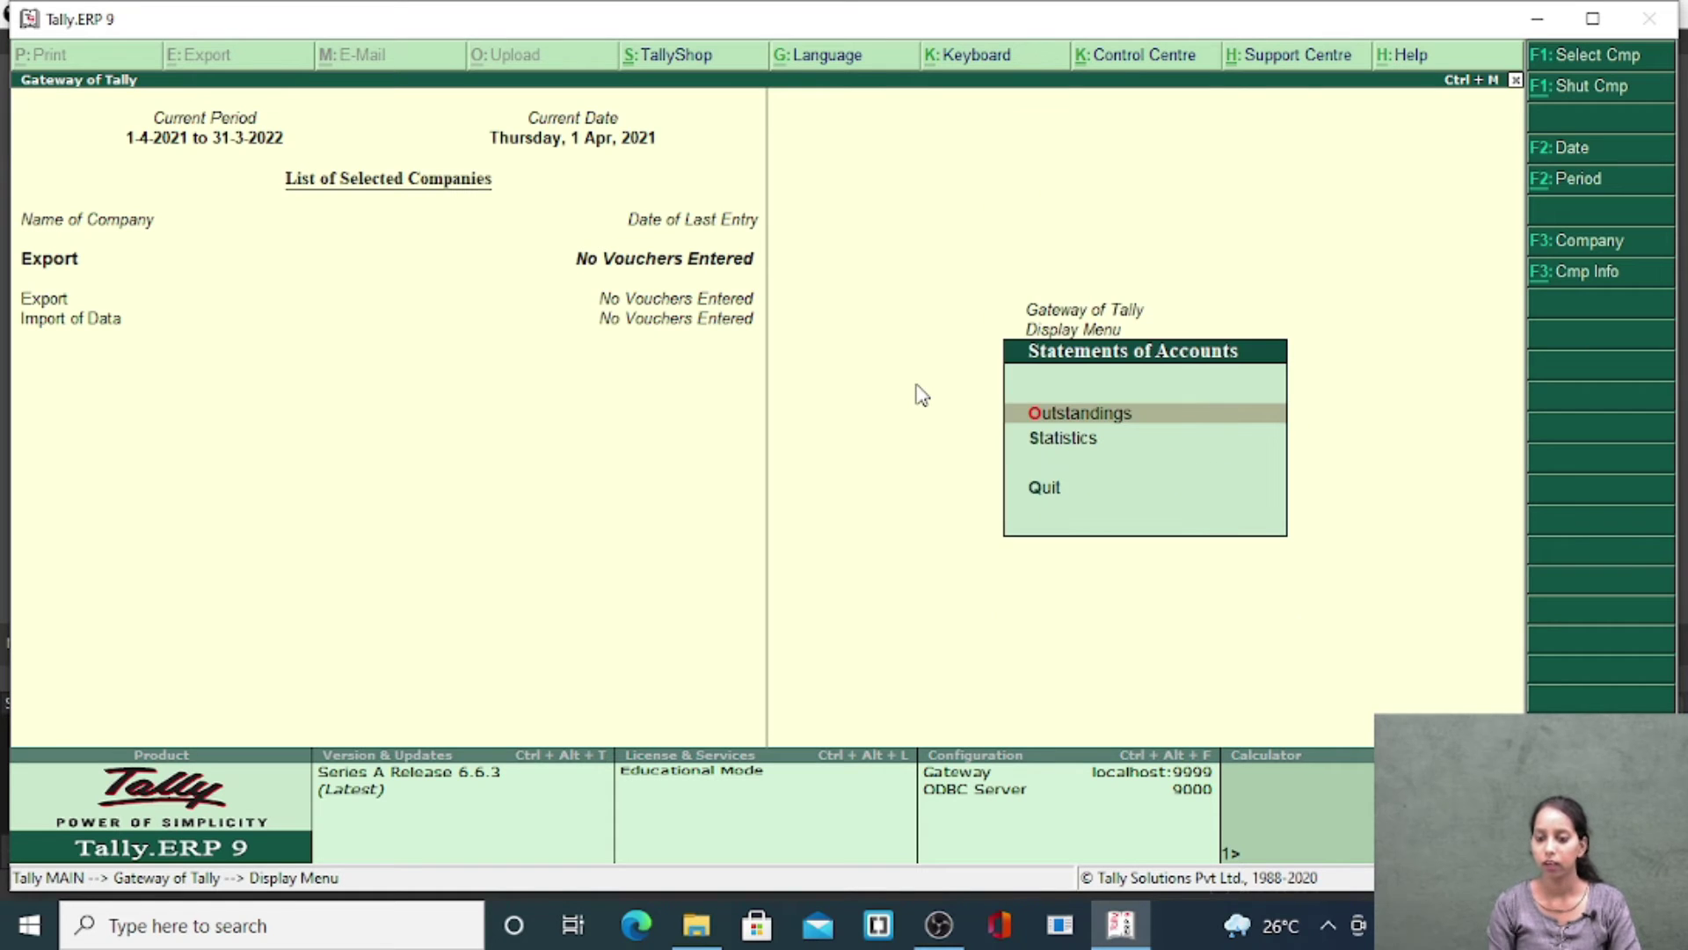
{"action": "key", "text": "Down"}
{"action": "key", "text": "Return"}
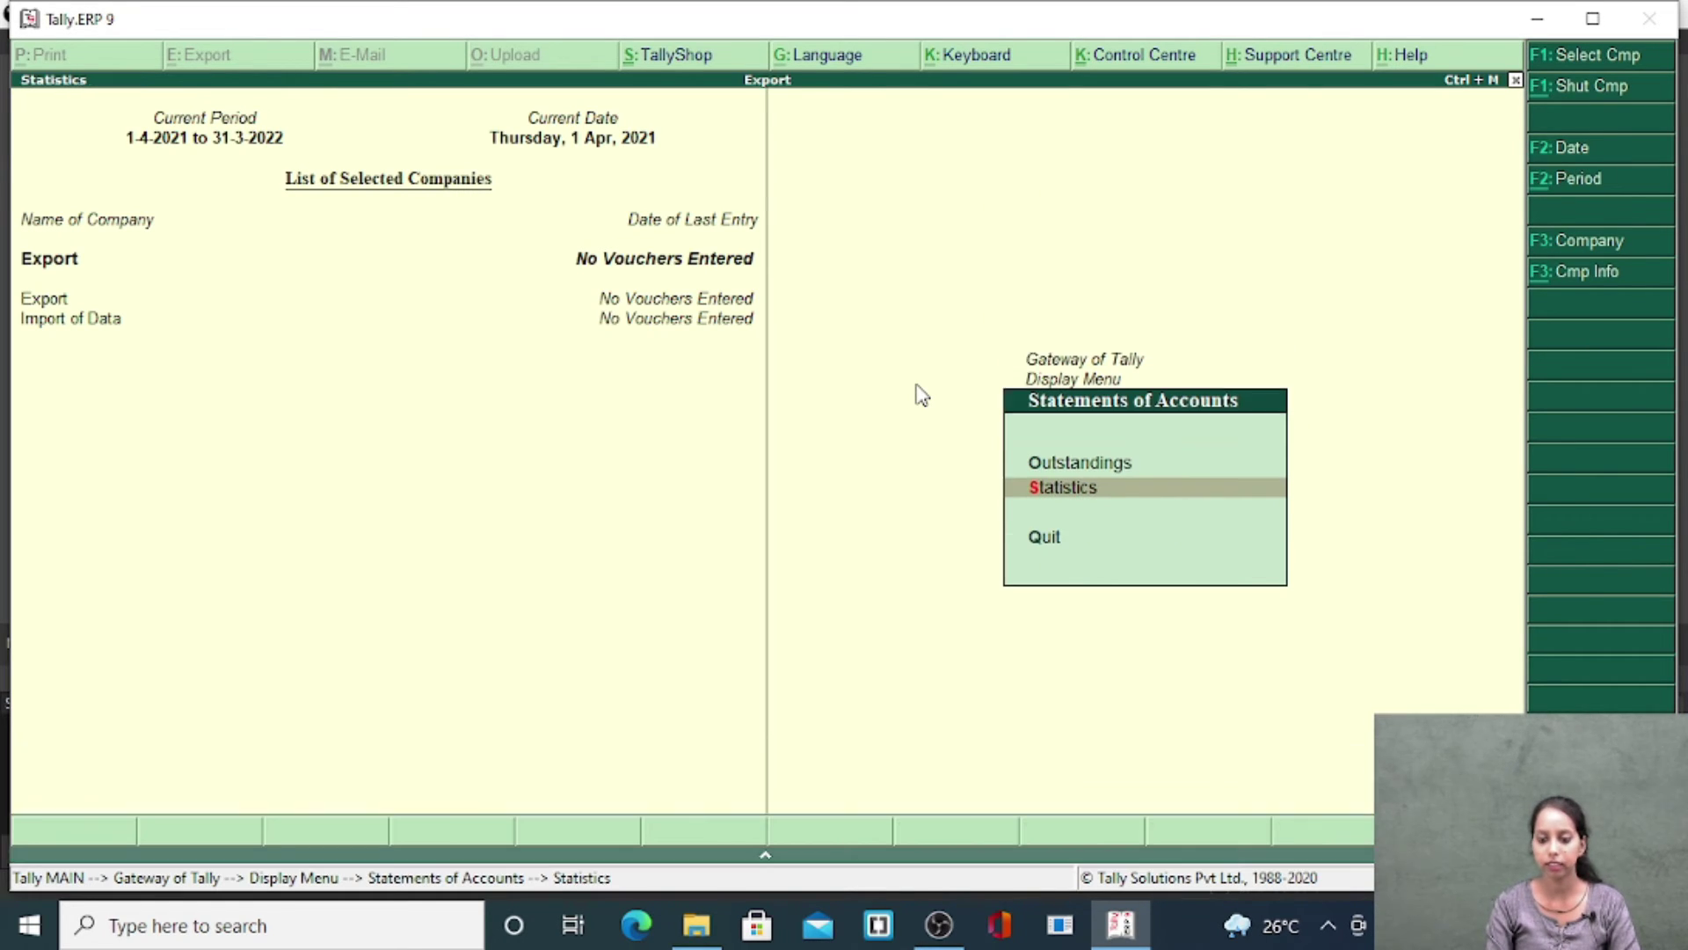
- Open the list of ledgers from the account types in the Statistics report
{"action": "key", "text": "Right"}
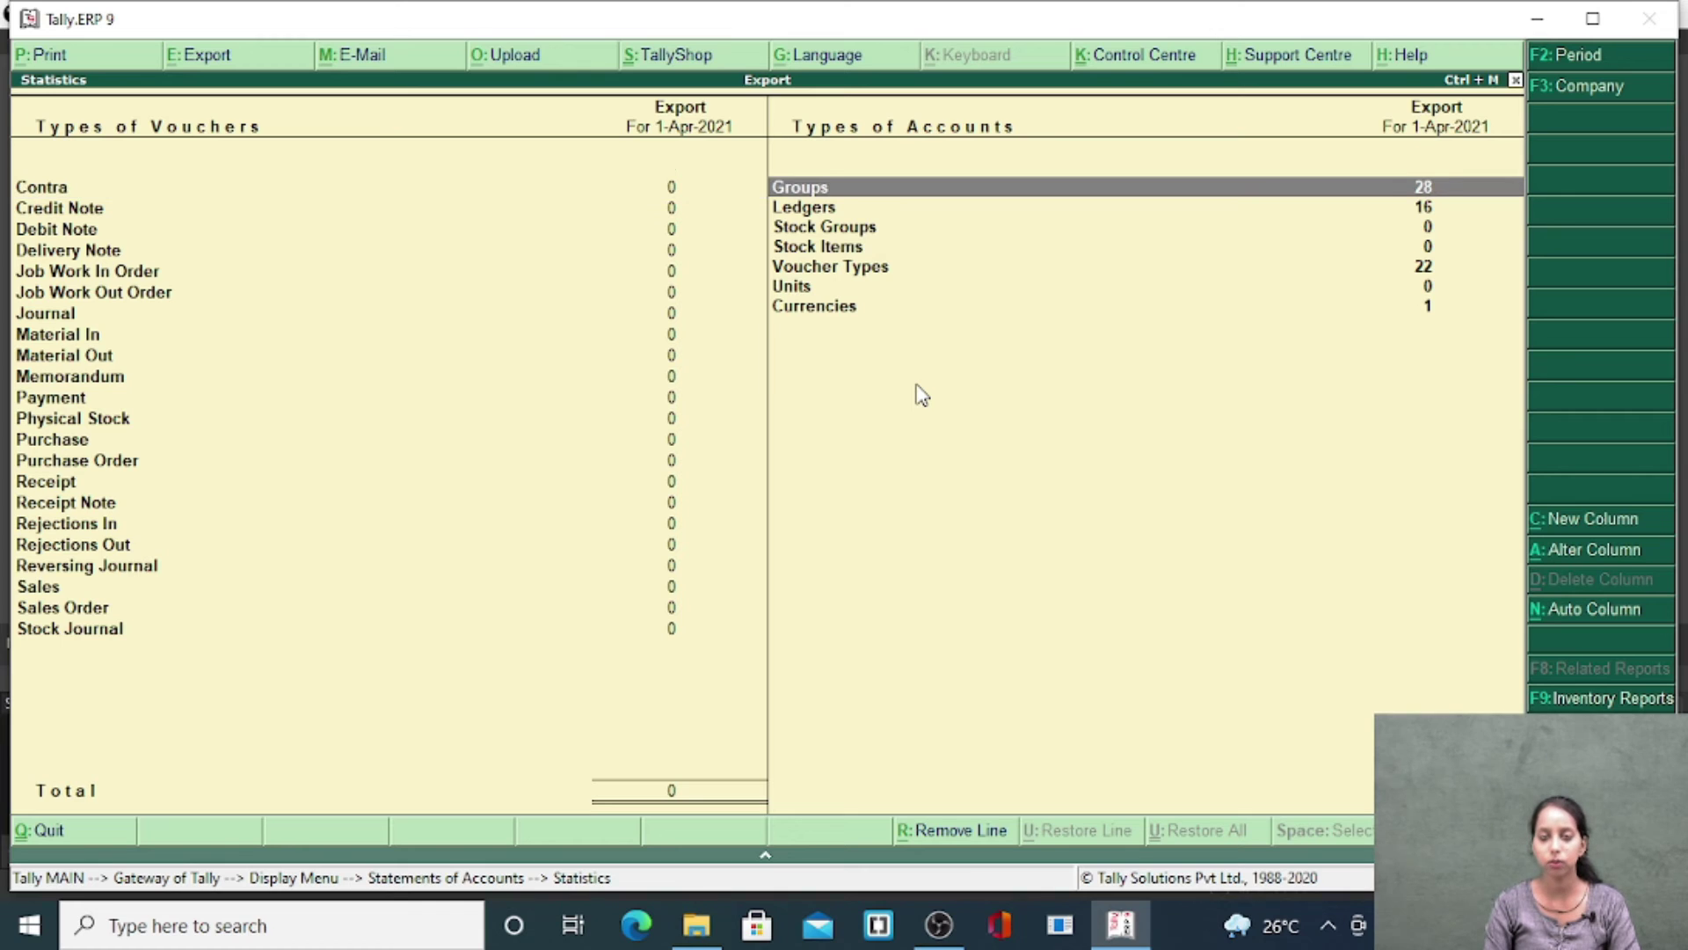
{"action": "key", "text": "Down"}
{"action": "key", "text": "Return"}
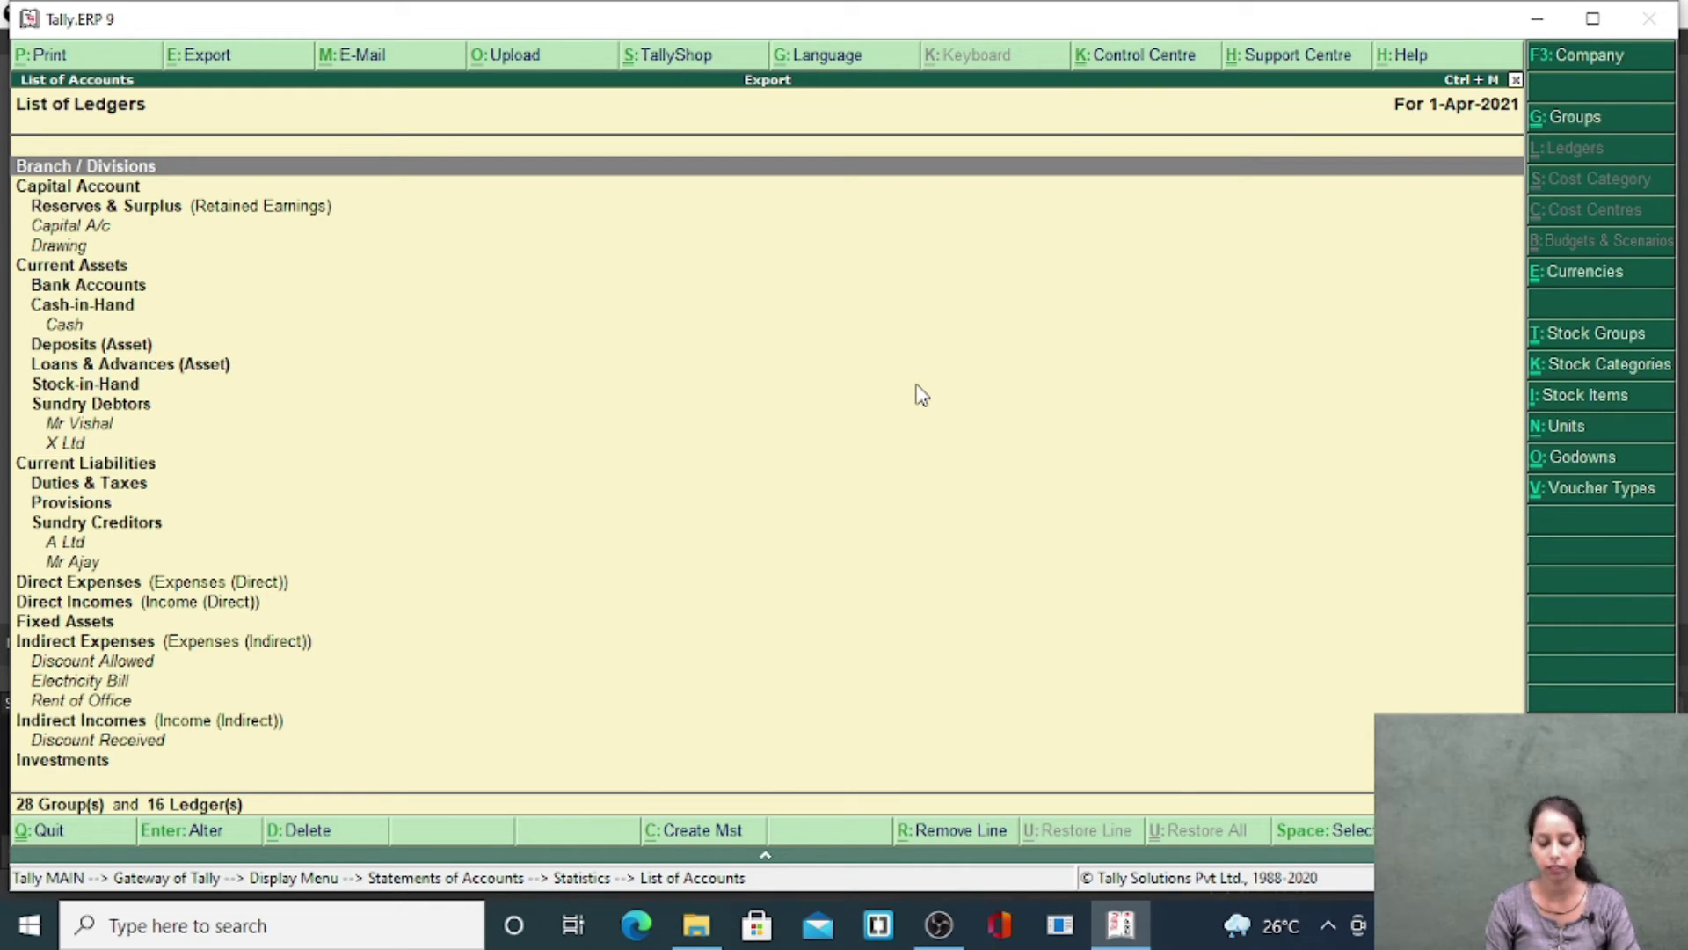
- Start exporting the list of ledgers with Default (All Languages) and set the format to PDF (Portable Document Format)
{"action": "key", "text": "alt+e"}
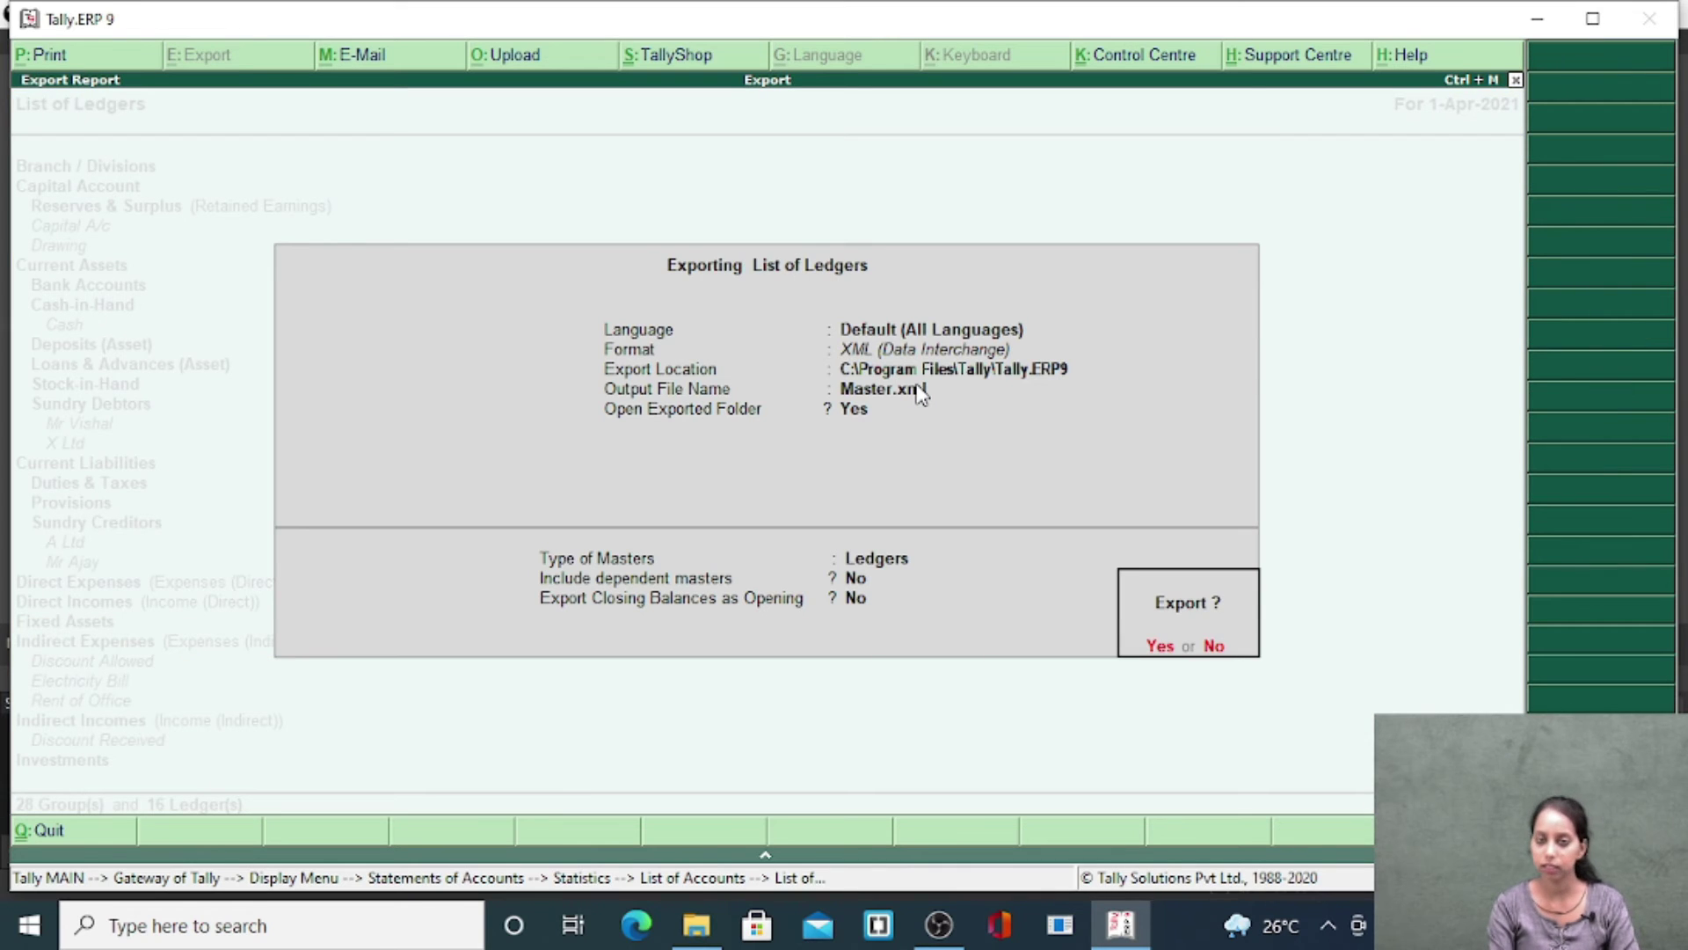
{"action": "key", "text": "n"}
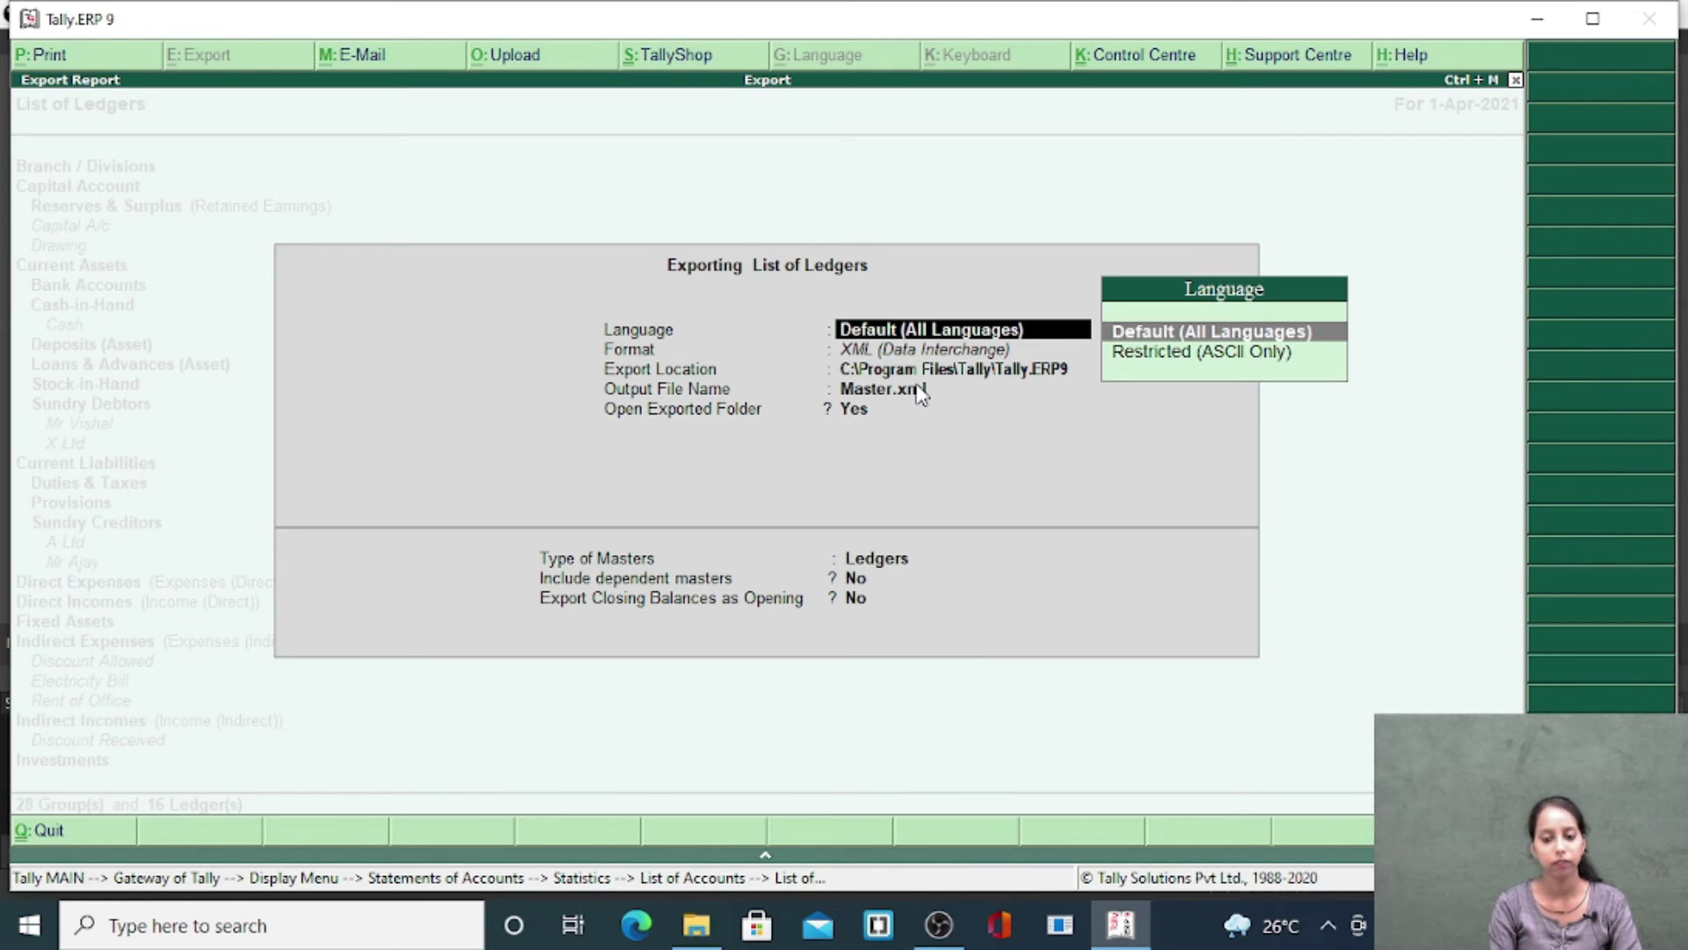
{"action": "key", "text": "Return"}
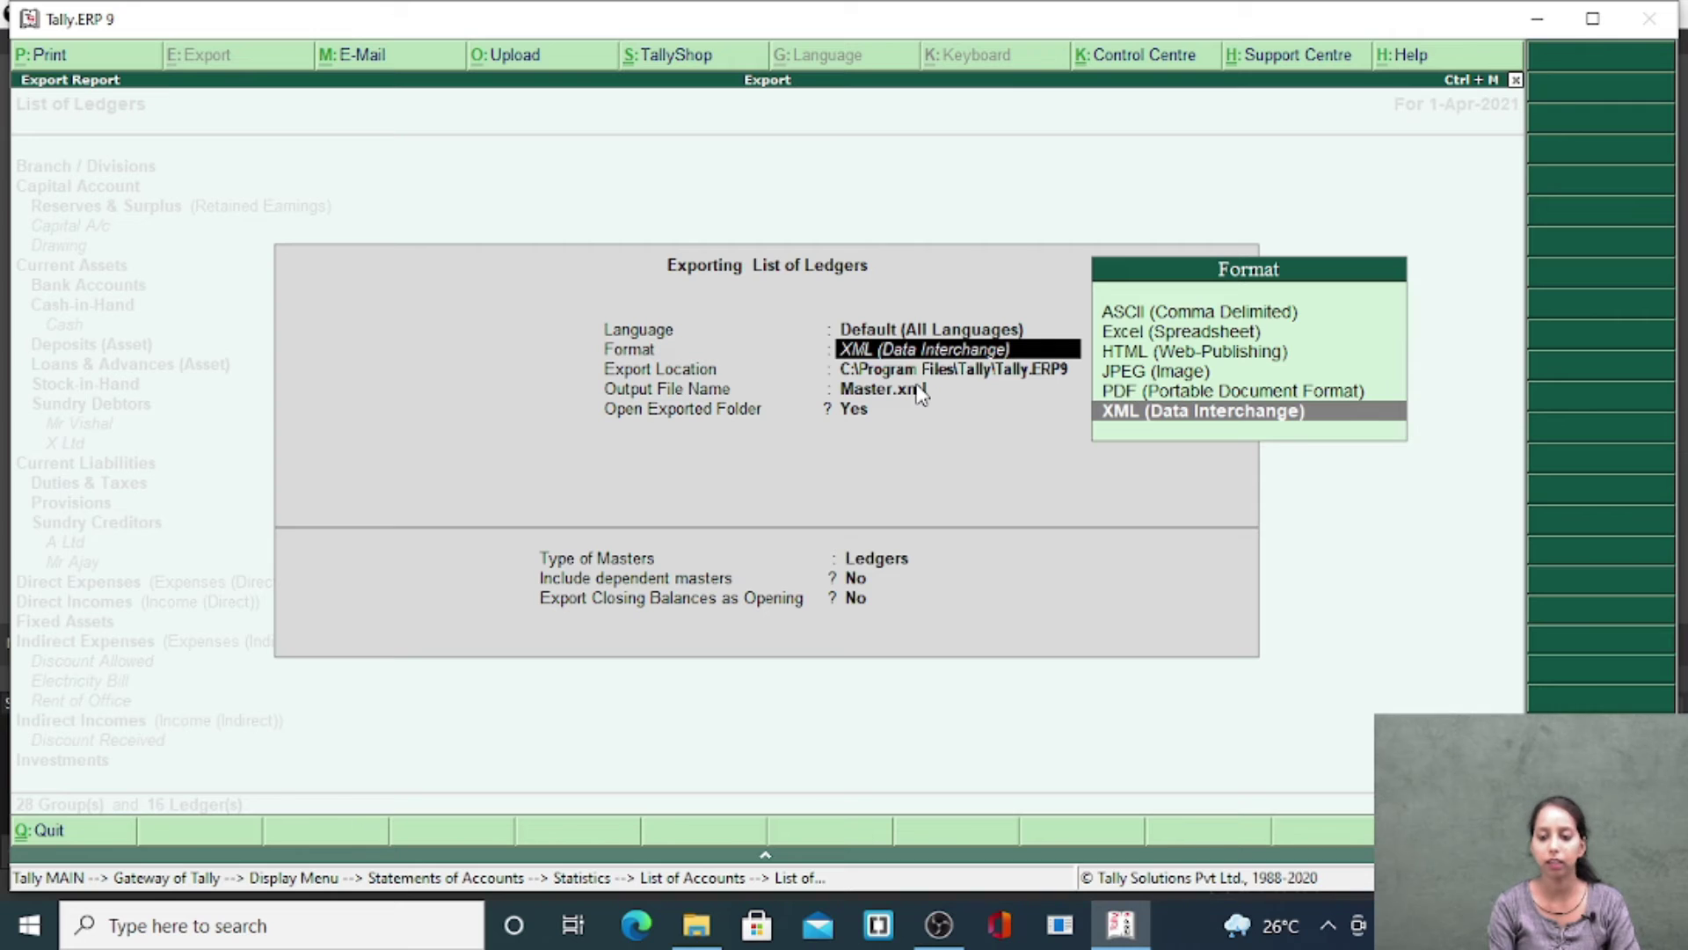
{"action": "key", "text": "Up"}
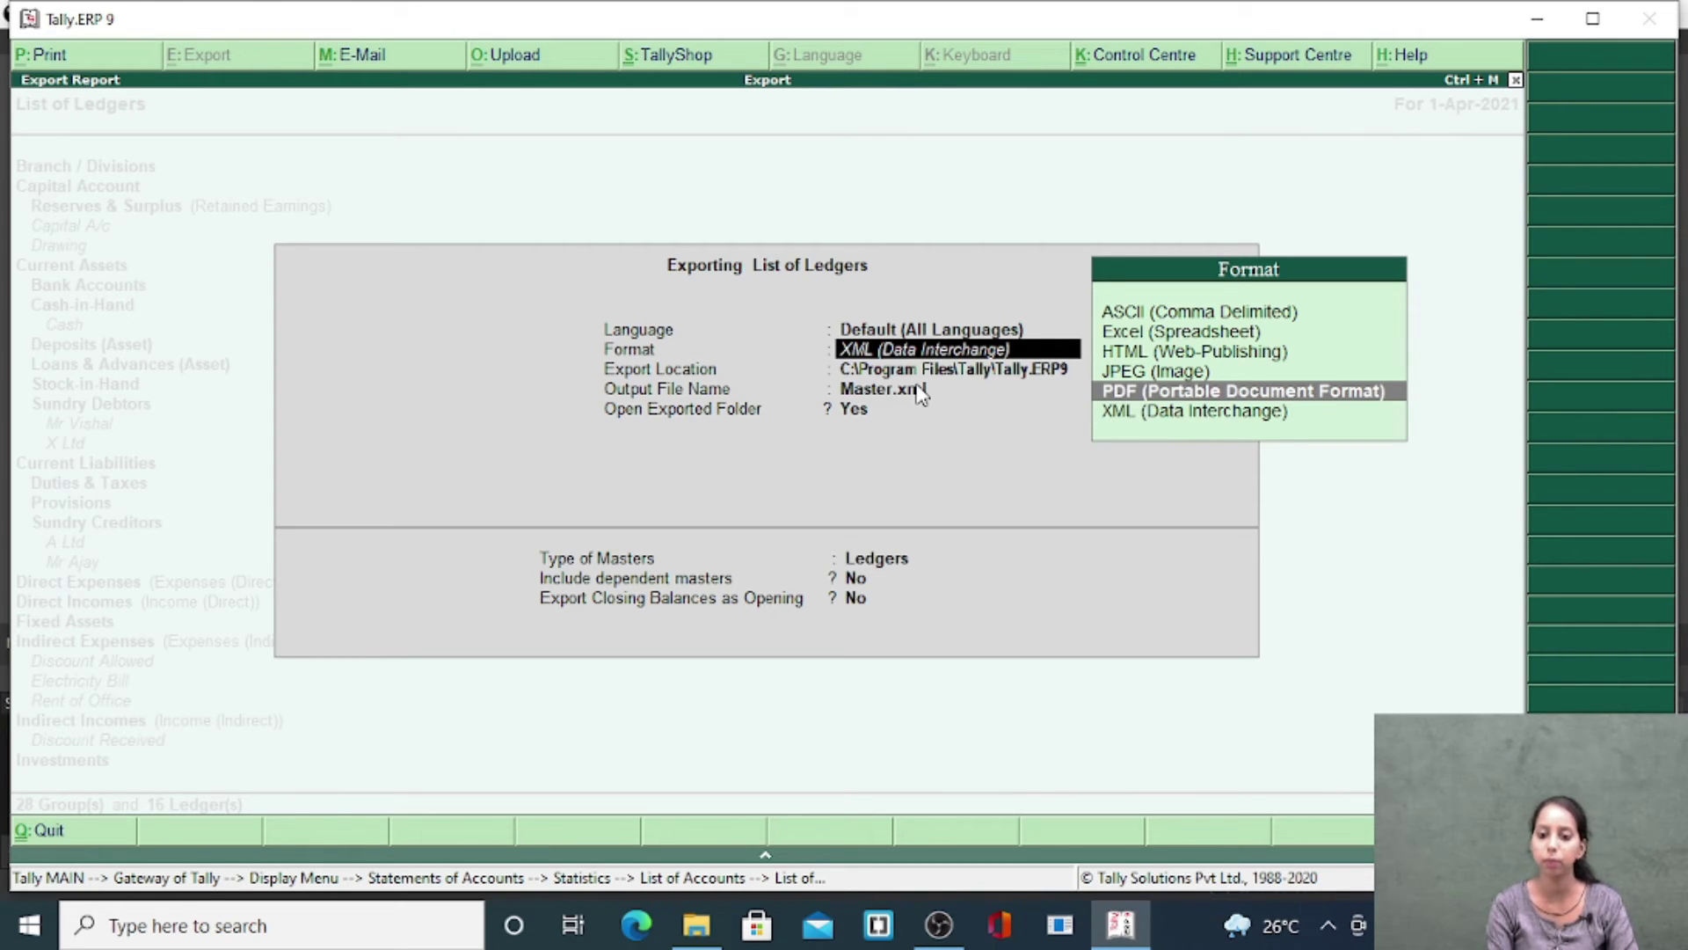
{"action": "key", "text": "Return"}
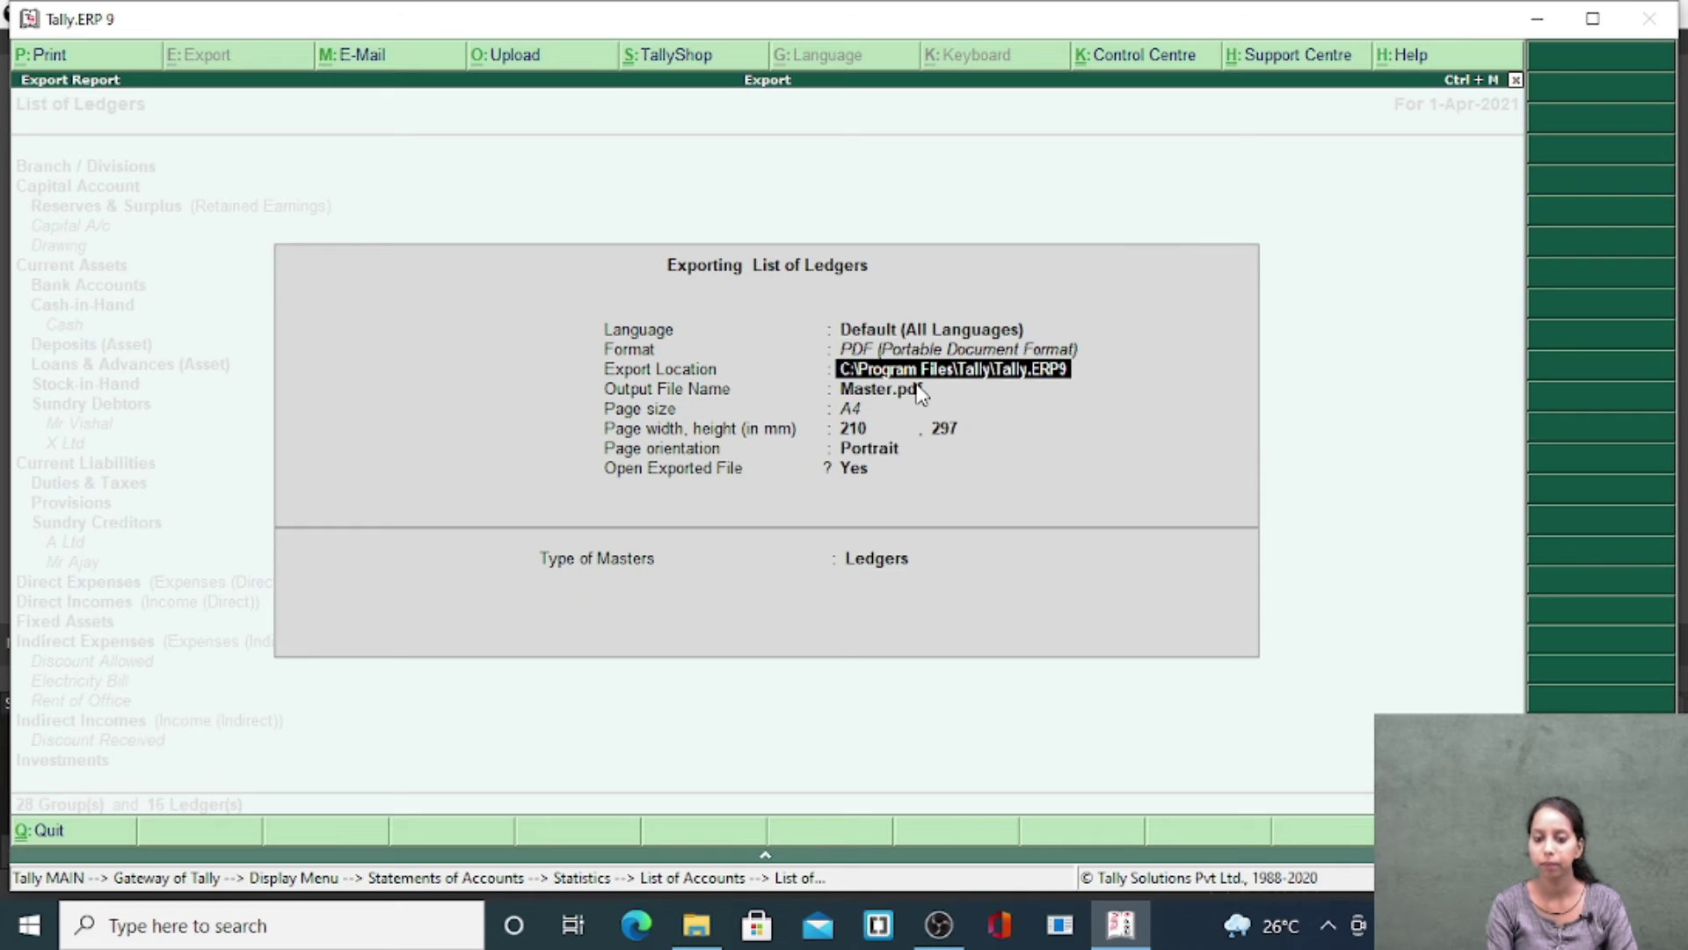
- Keep the export location C:\Program Files\Tally\Tally.ERP9 and name the output file A.pdf
{"action": "key", "text": "Return"}
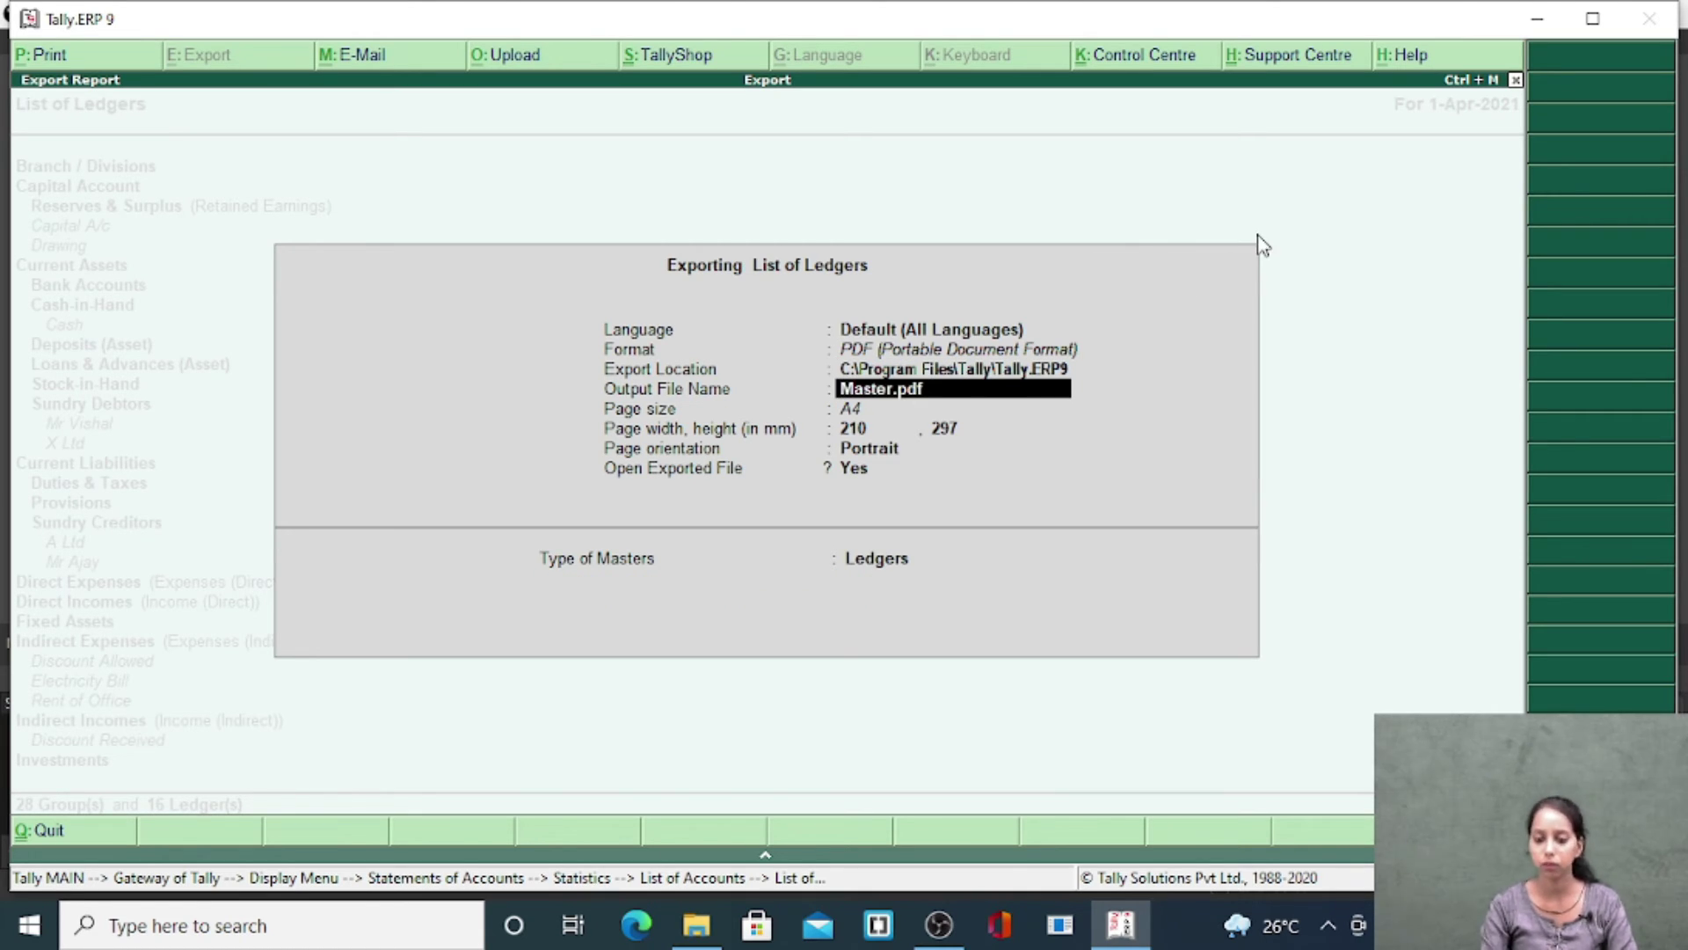
{"action": "type", "text": "le"}
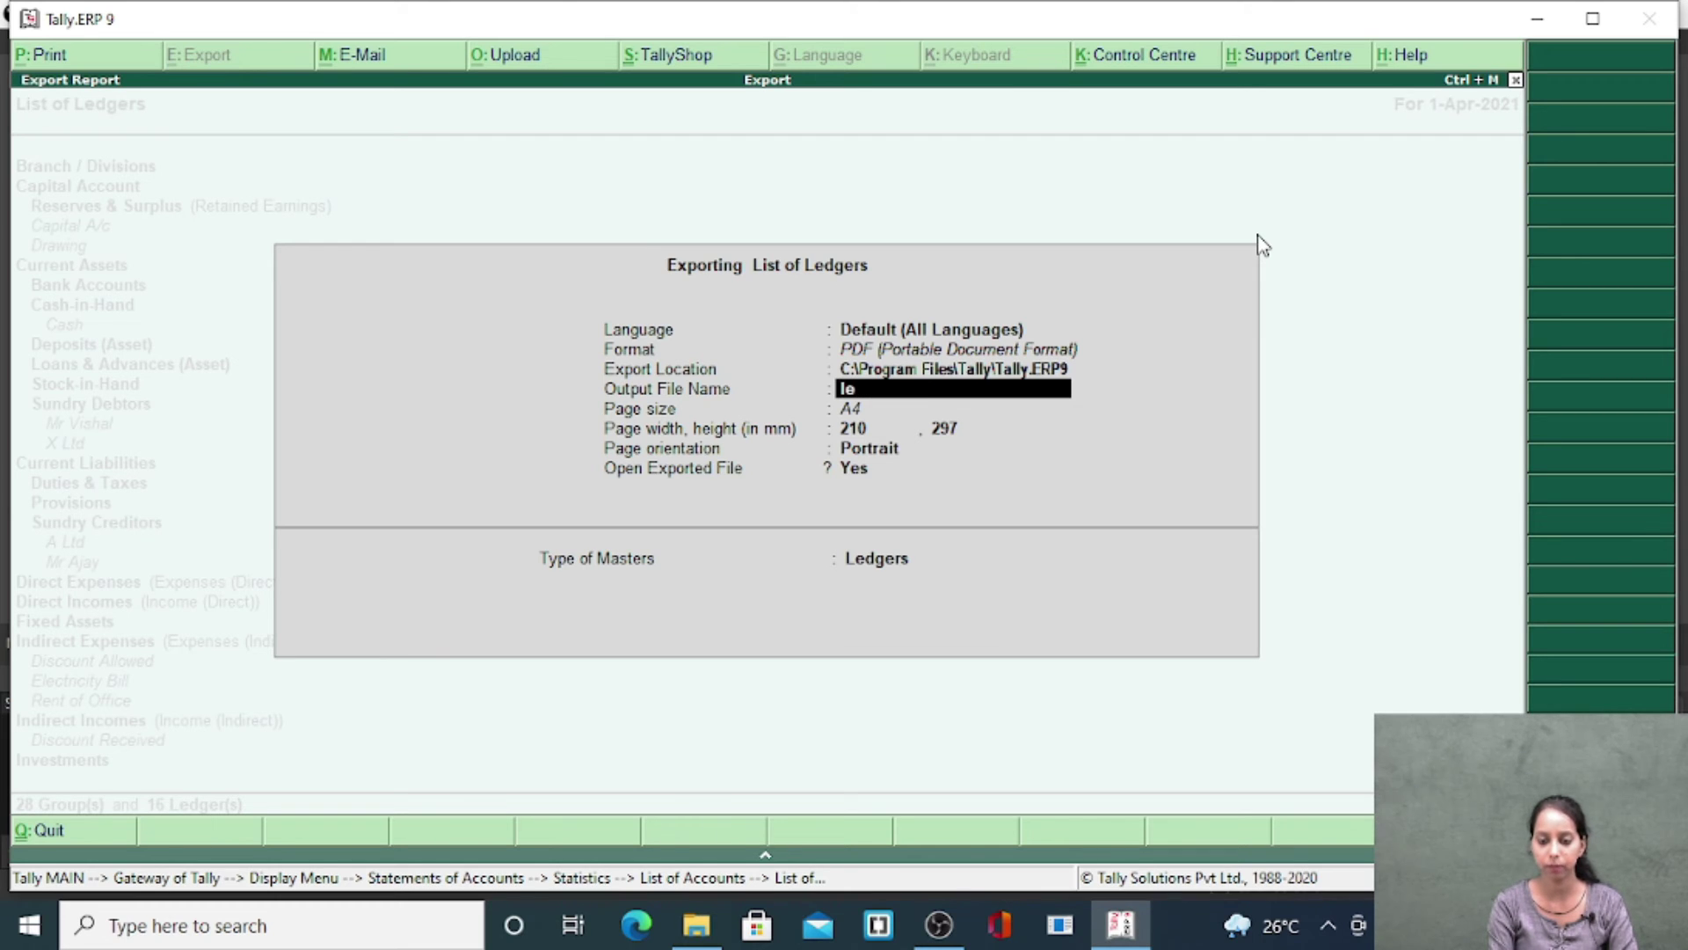
{"action": "key", "text": "BackSpace"}
{"action": "key", "text": "BackSpace"}
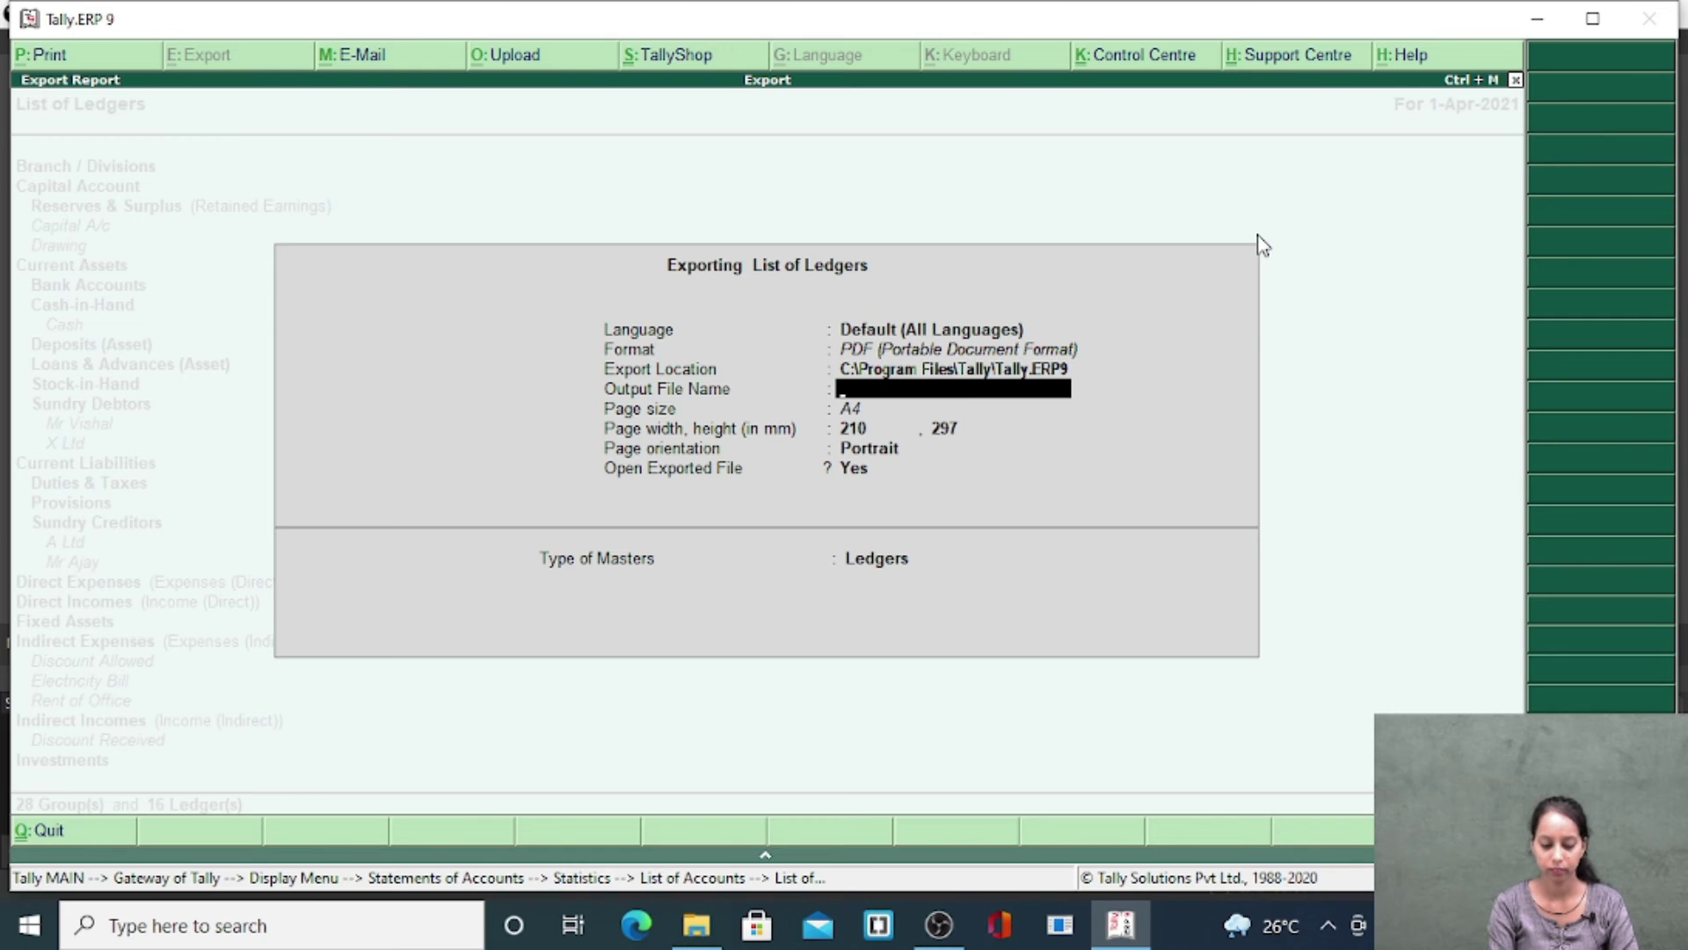
{"action": "type", "text": "a"}
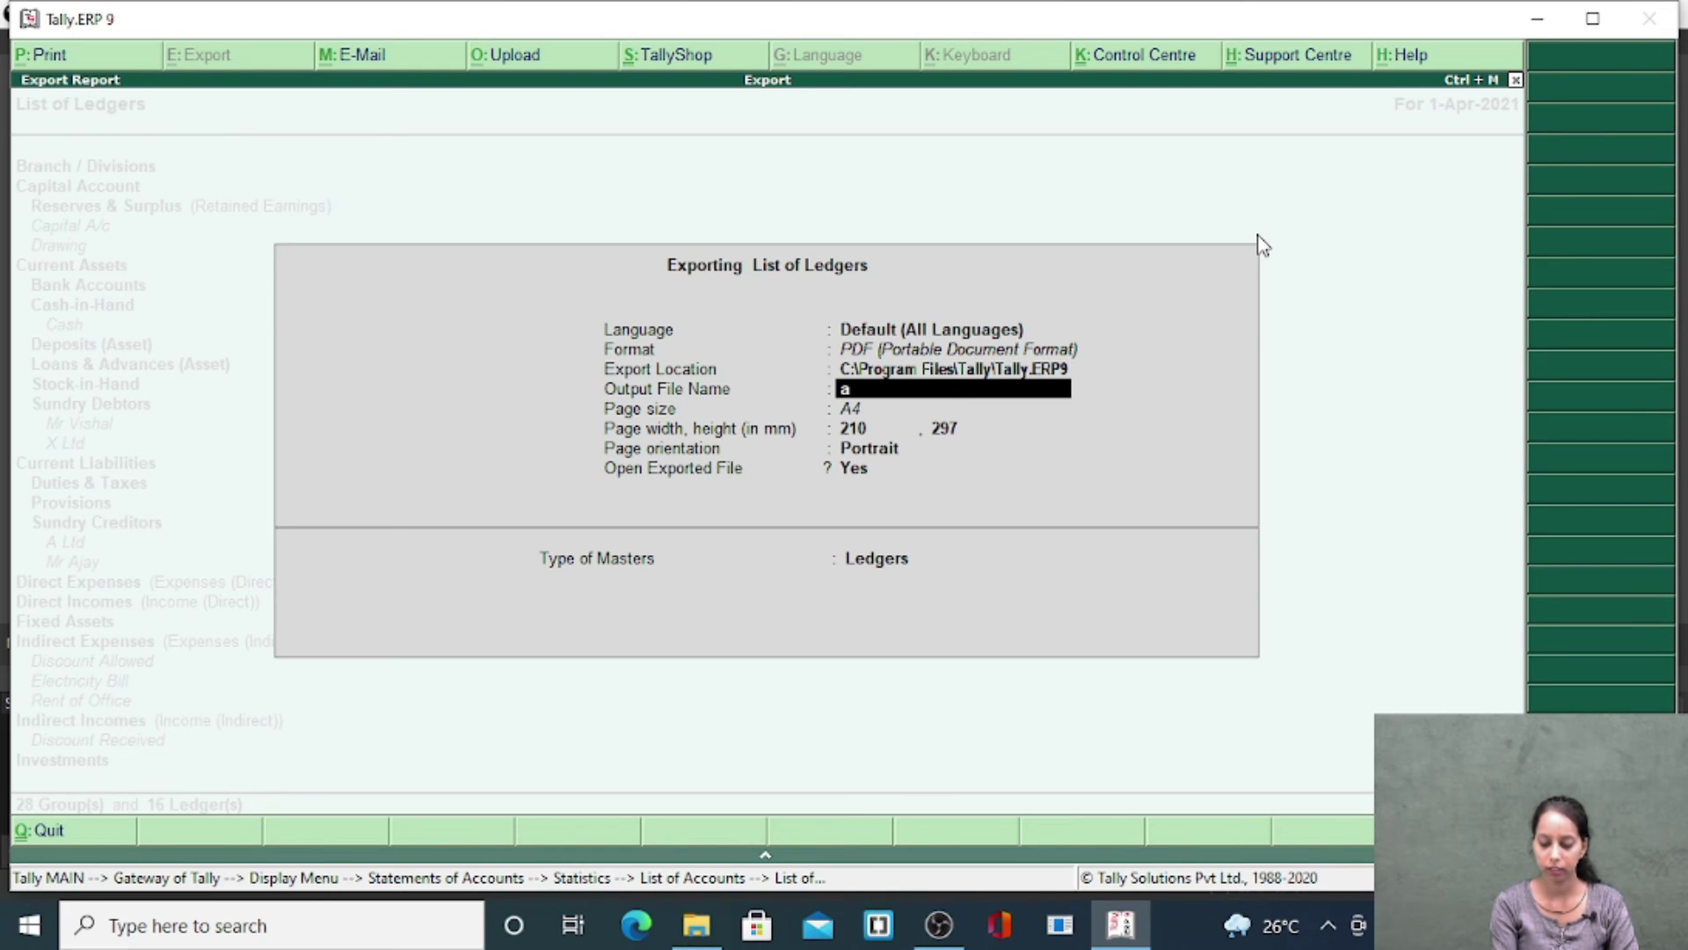
{"action": "key", "text": "BackSpace"}
{"action": "type", "text": "A."}
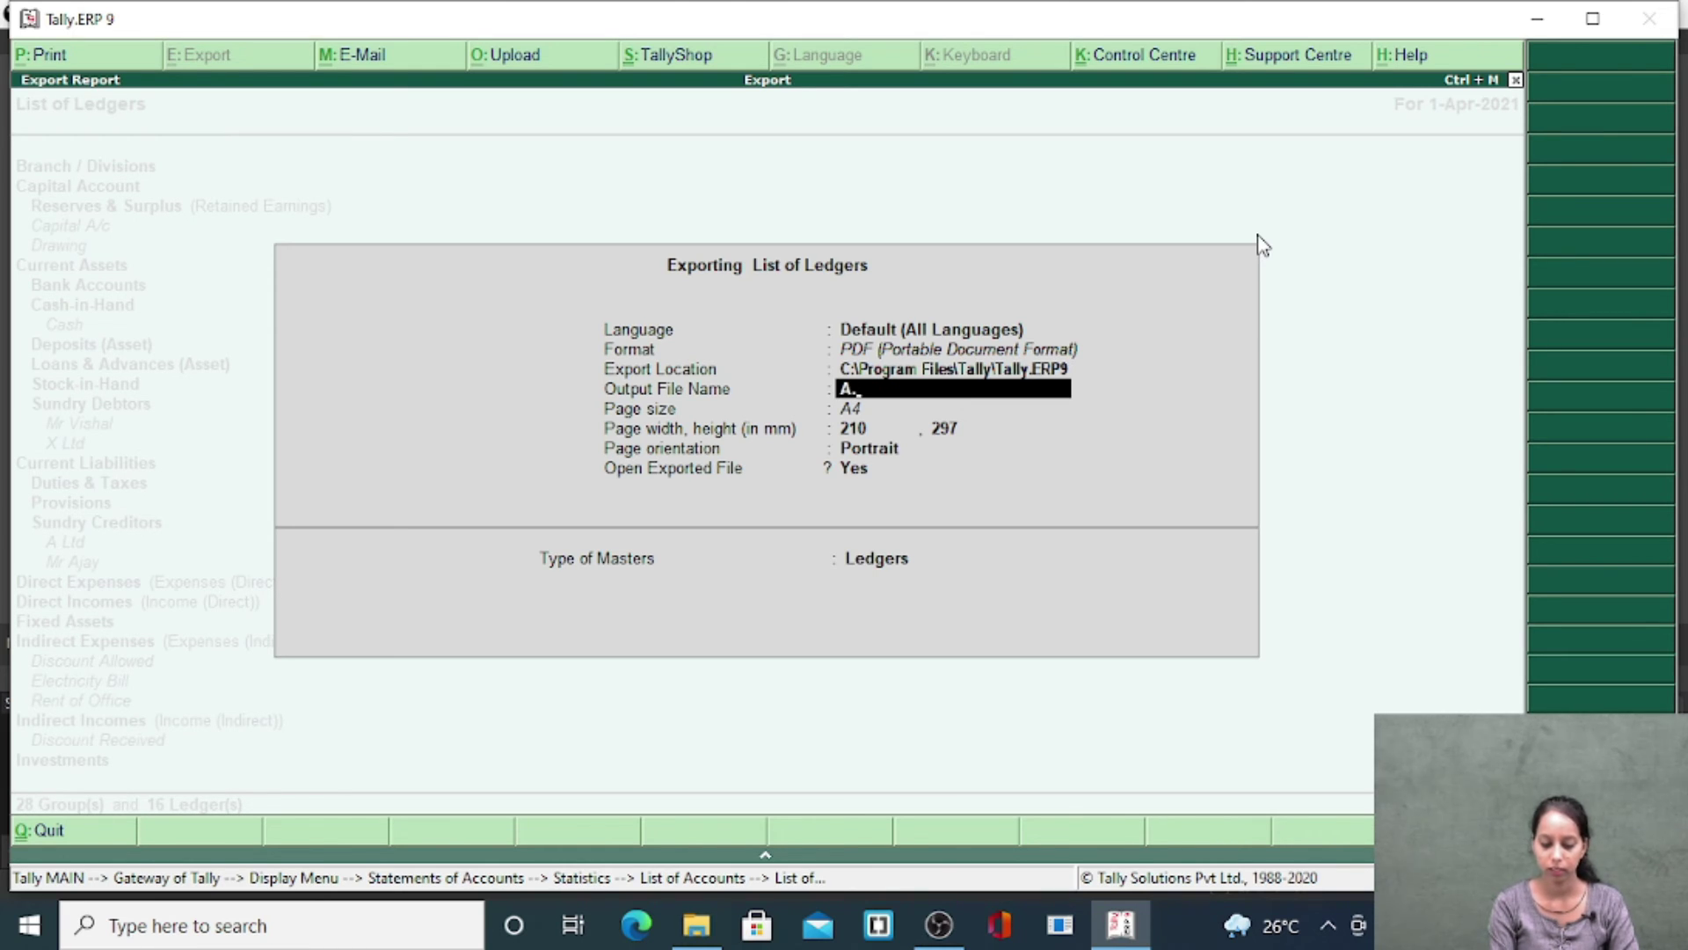
{"action": "type", "text": "pdf"}
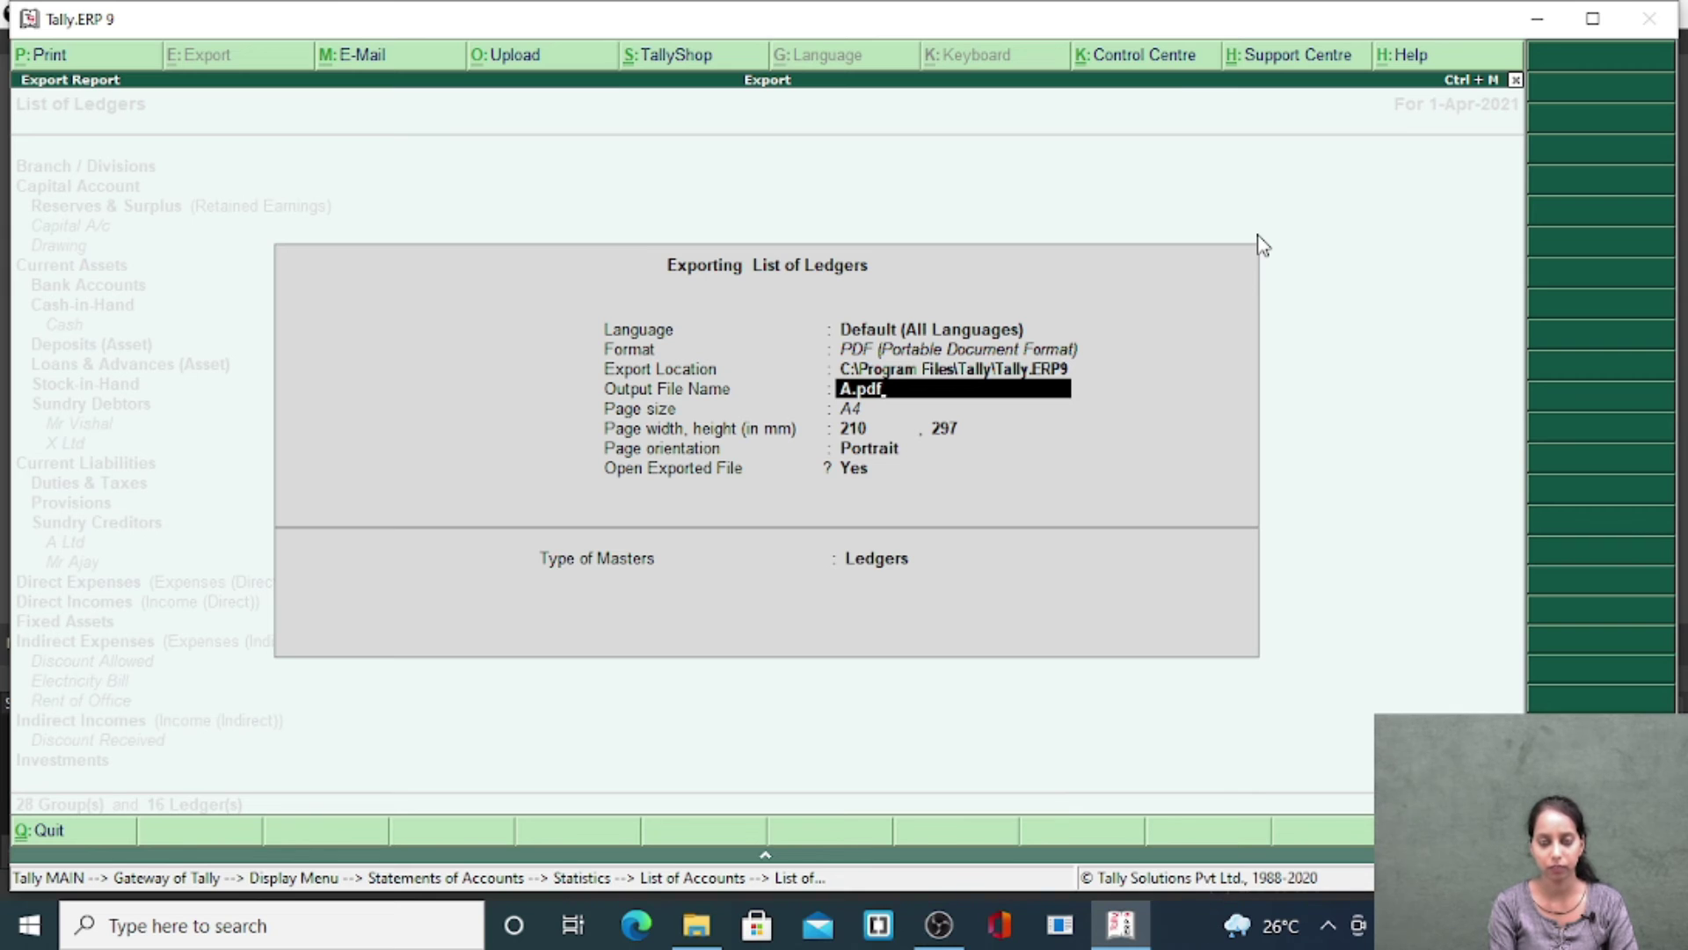
{"action": "key", "text": "Return"}
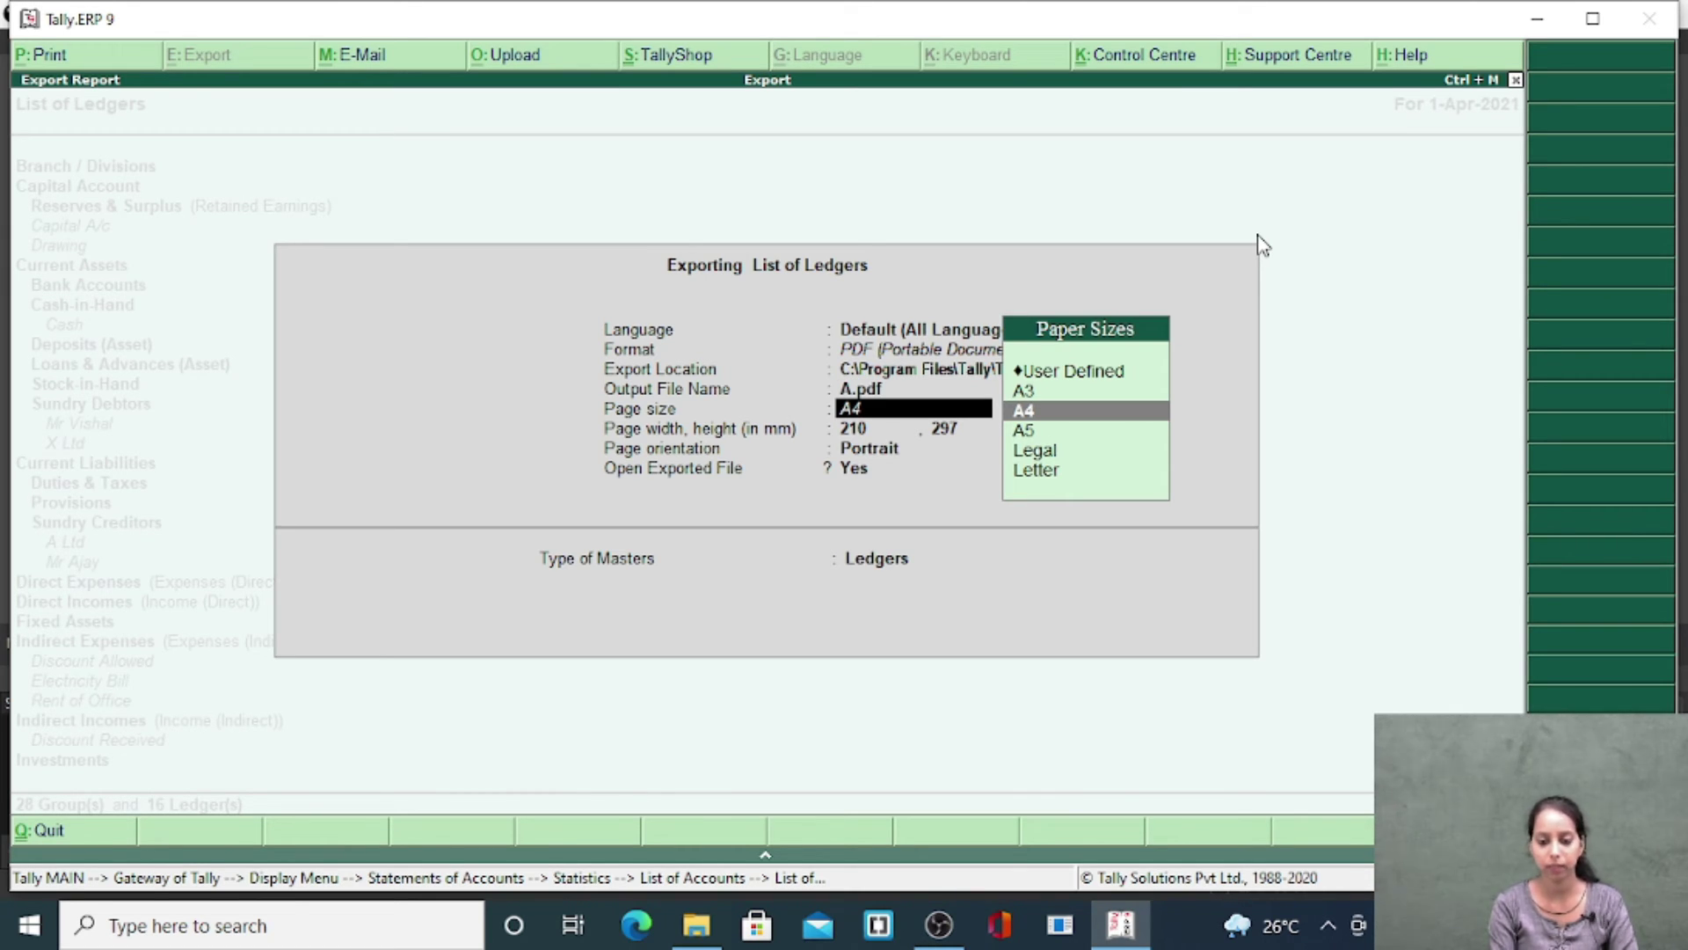
- Export the list of ledgers on A4 portrait pages with the exported file opened
{"action": "key", "text": "Return"}
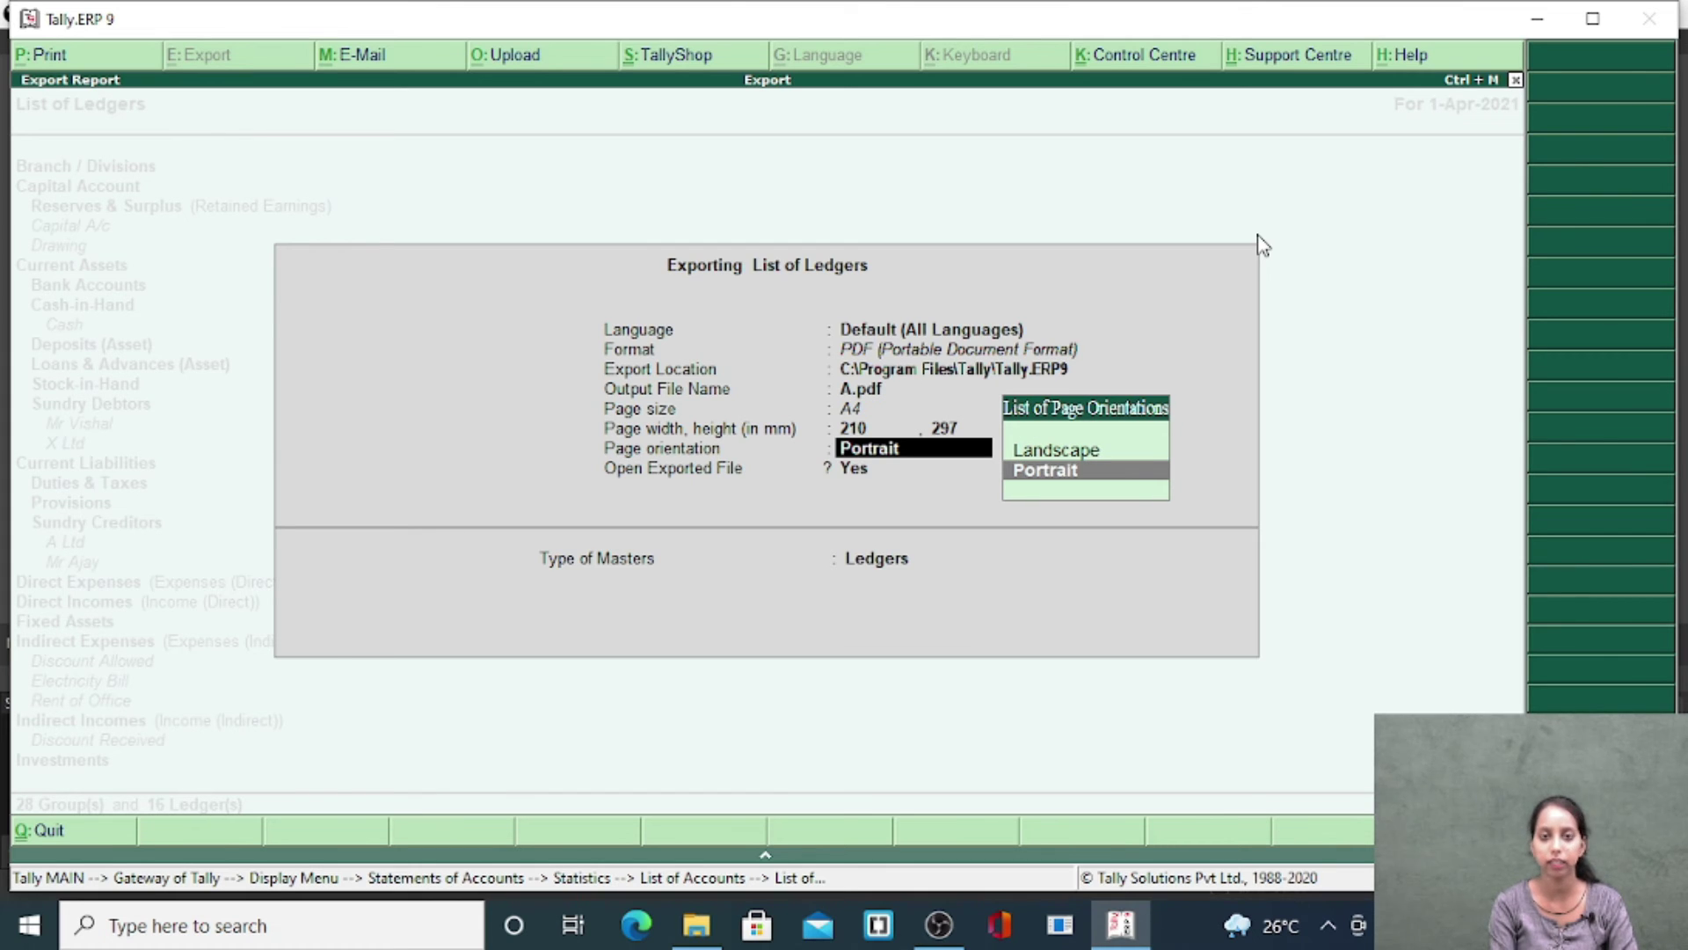
{"action": "key", "text": "Return"}
{"action": "key", "text": "Return"}
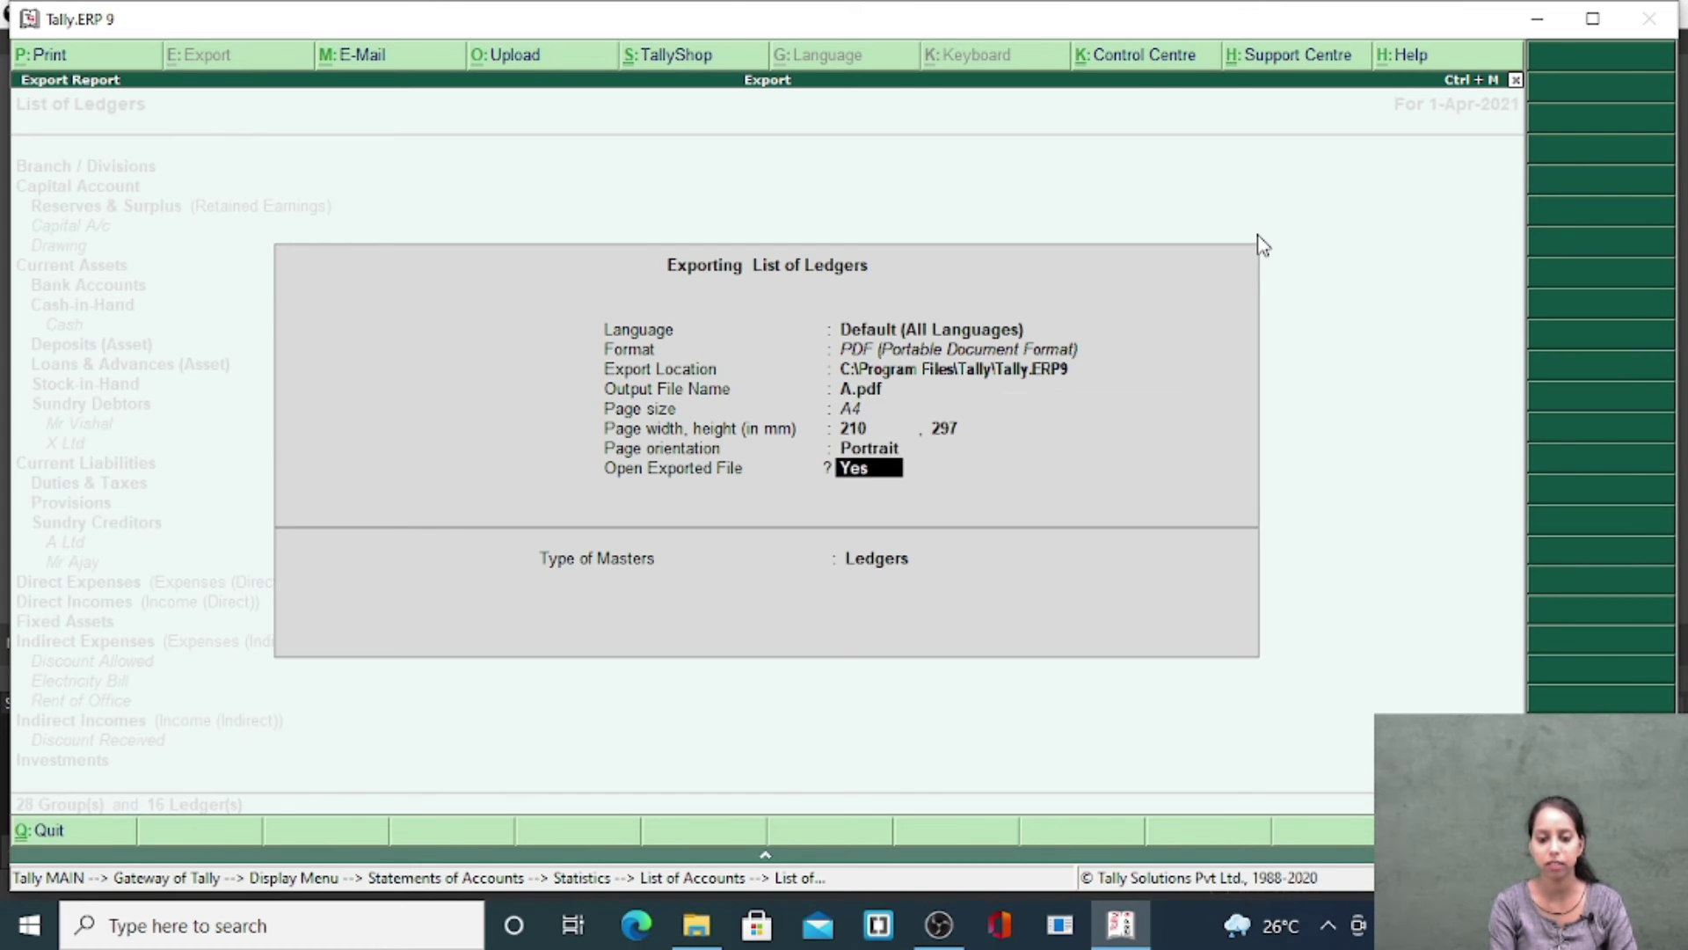
{"action": "key", "text": "Return"}
{"action": "key", "text": "Return"}
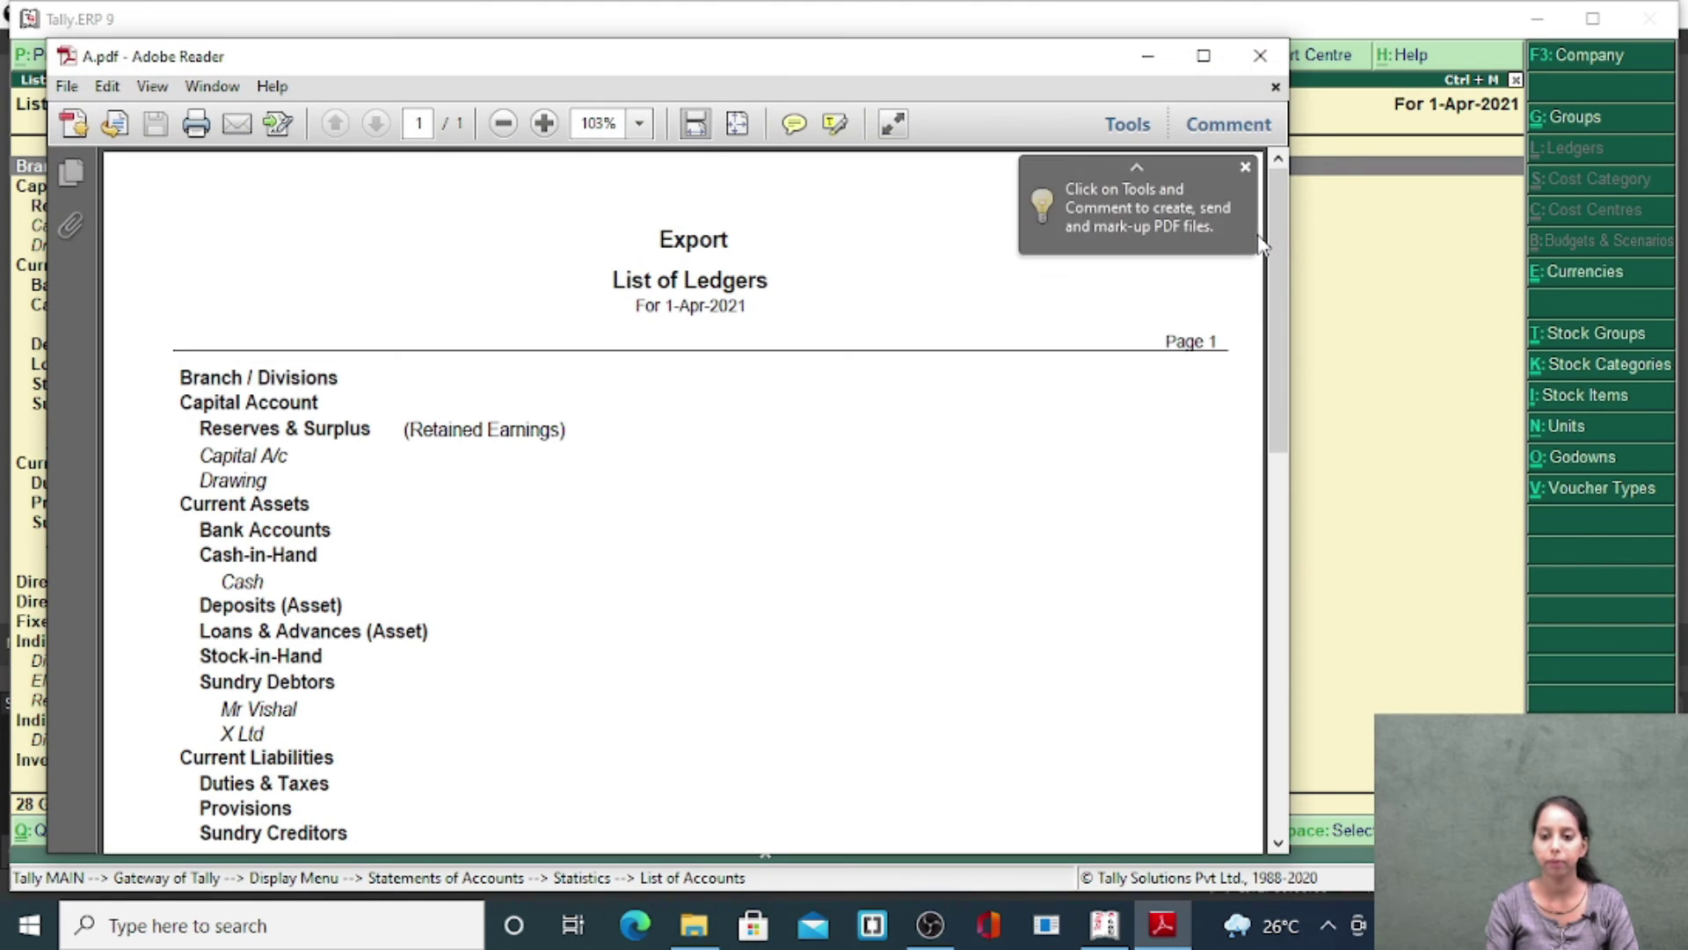
- Look through the exported ledger list and save a copy of the PDF as A1 in the Tally.ERP9 folder
{"action": "left_click", "coordinate": [1204, 56]}
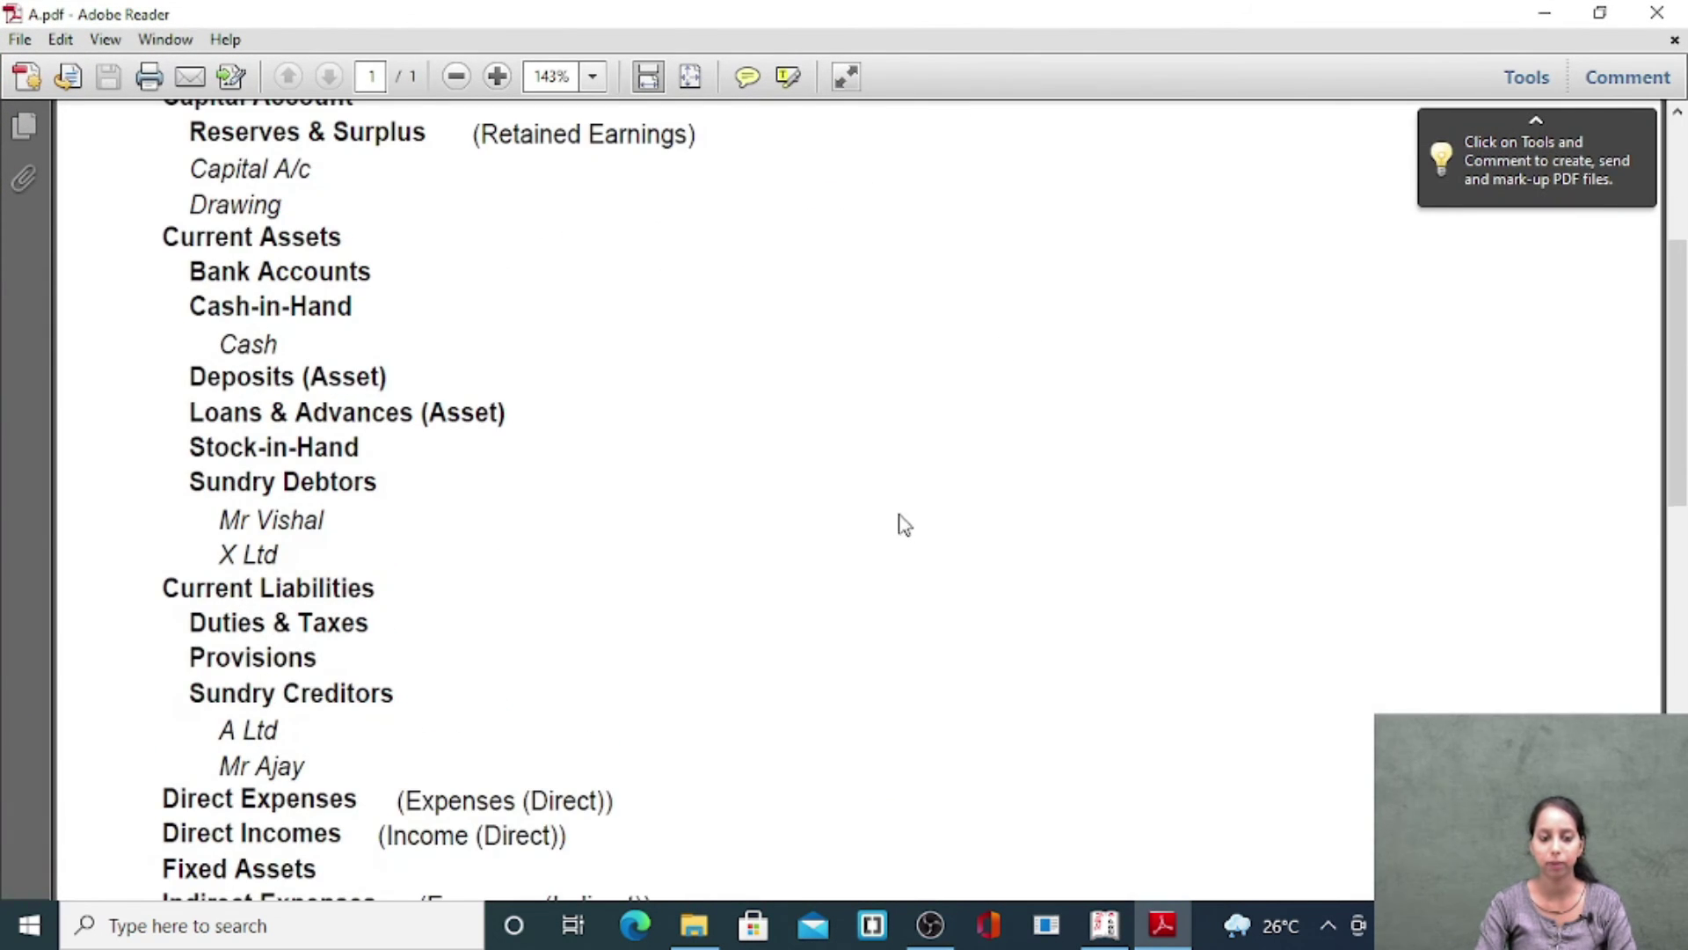
{"action": "scroll", "coordinate": [897, 524], "scroll_direction": "down", "scroll_amount": 5}
{"action": "scroll", "coordinate": [983, 607], "scroll_direction": "down", "scroll_amount": 6}
{"action": "scroll", "coordinate": [1041, 603], "scroll_direction": "up", "scroll_amount": 8}
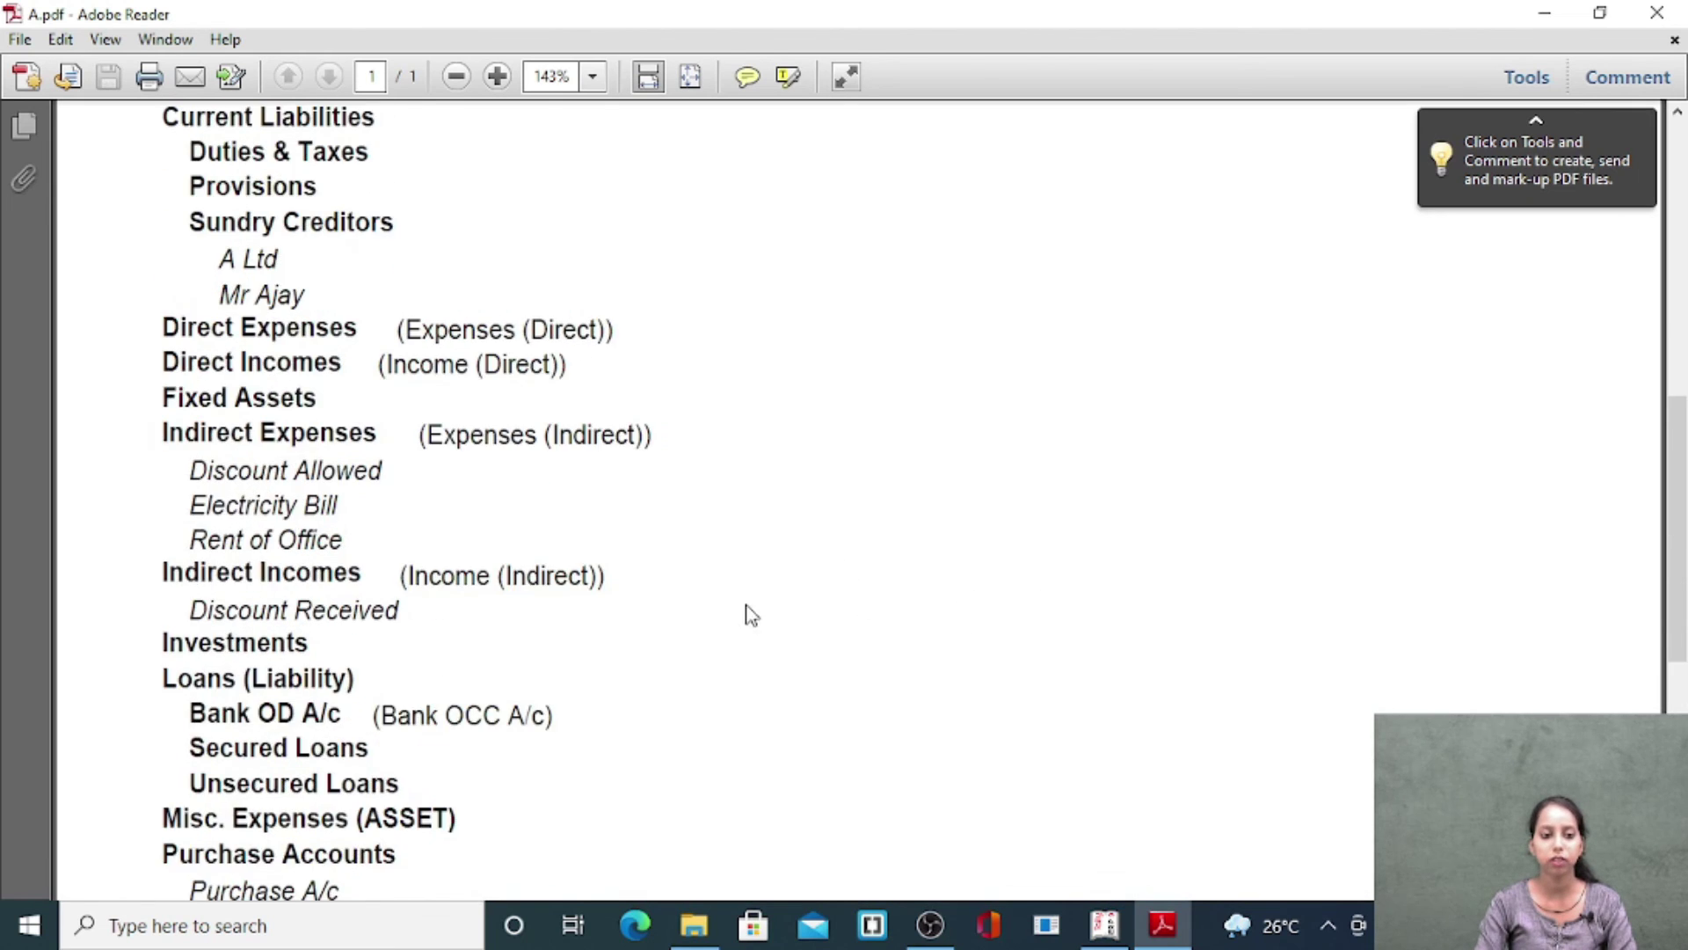
{"action": "scroll", "coordinate": [109, 139], "scroll_direction": "up", "scroll_amount": 5}
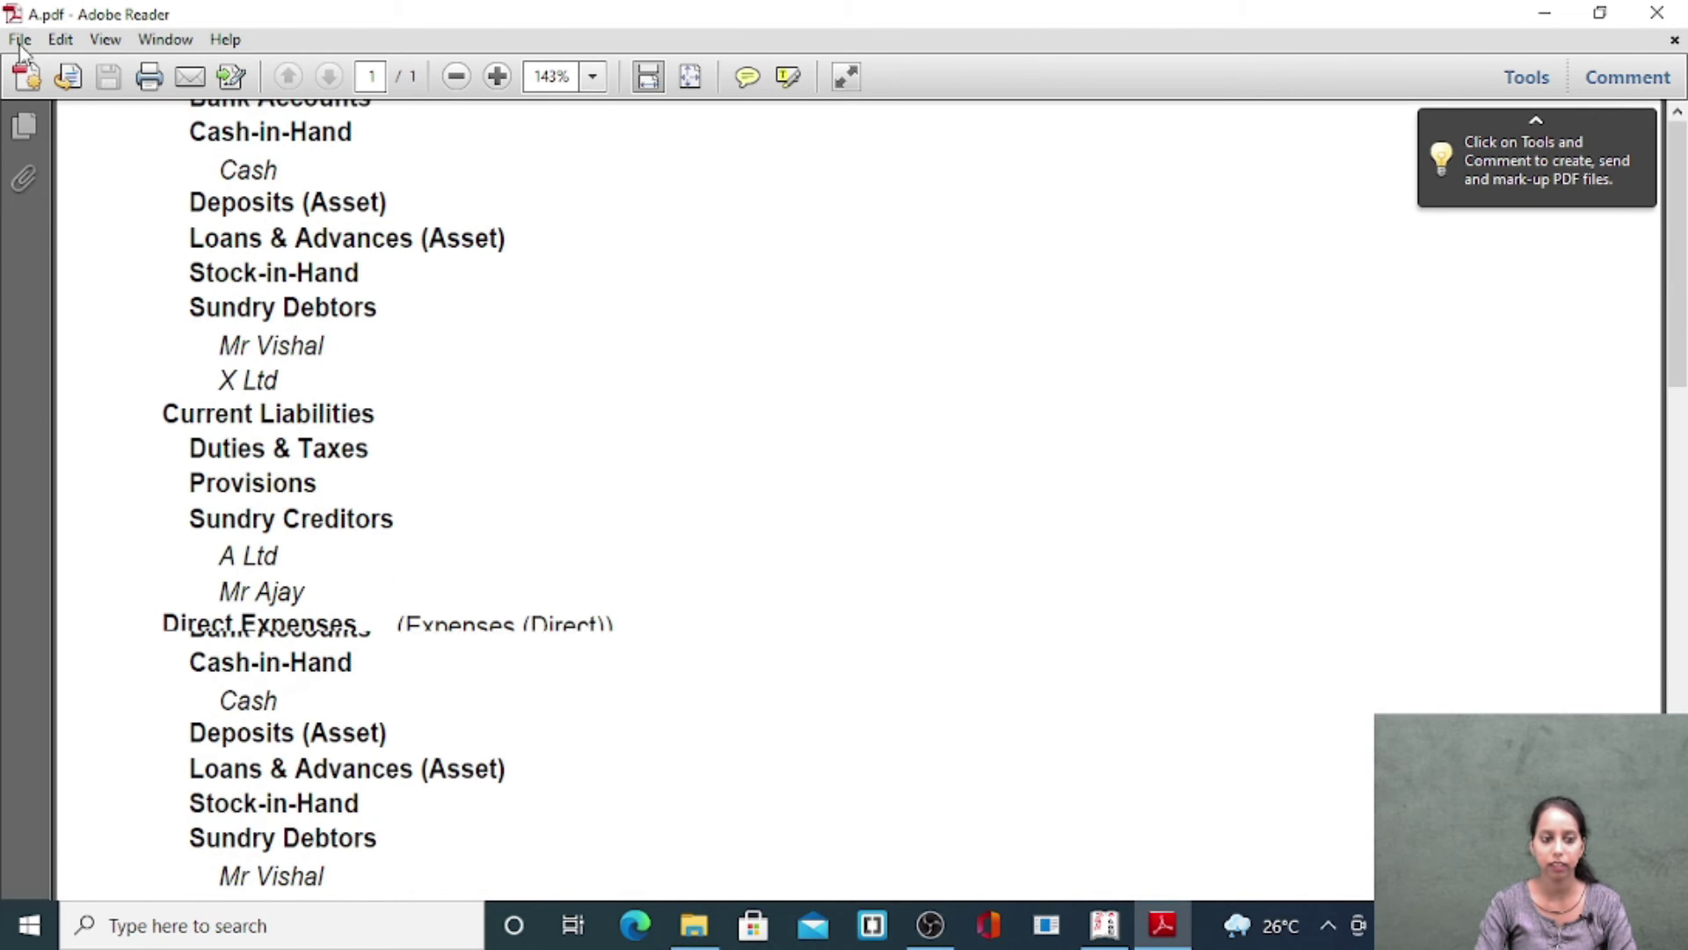
{"action": "left_click", "coordinate": [22, 39]}
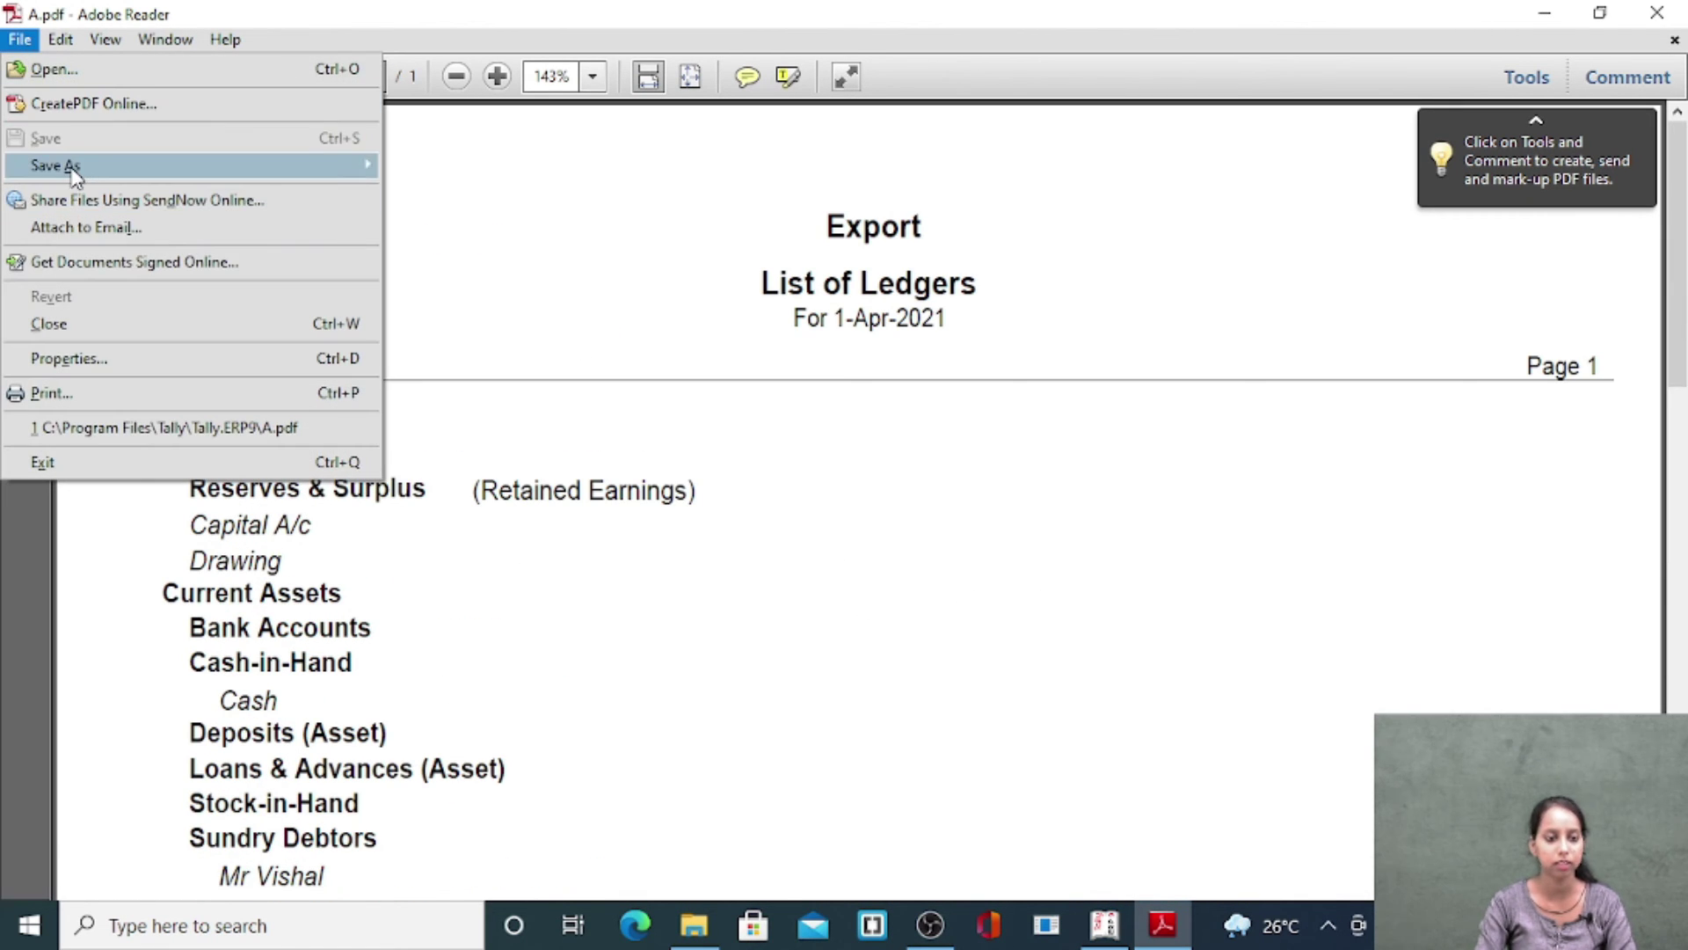
{"action": "mouse_move", "coordinate": [75, 173]}
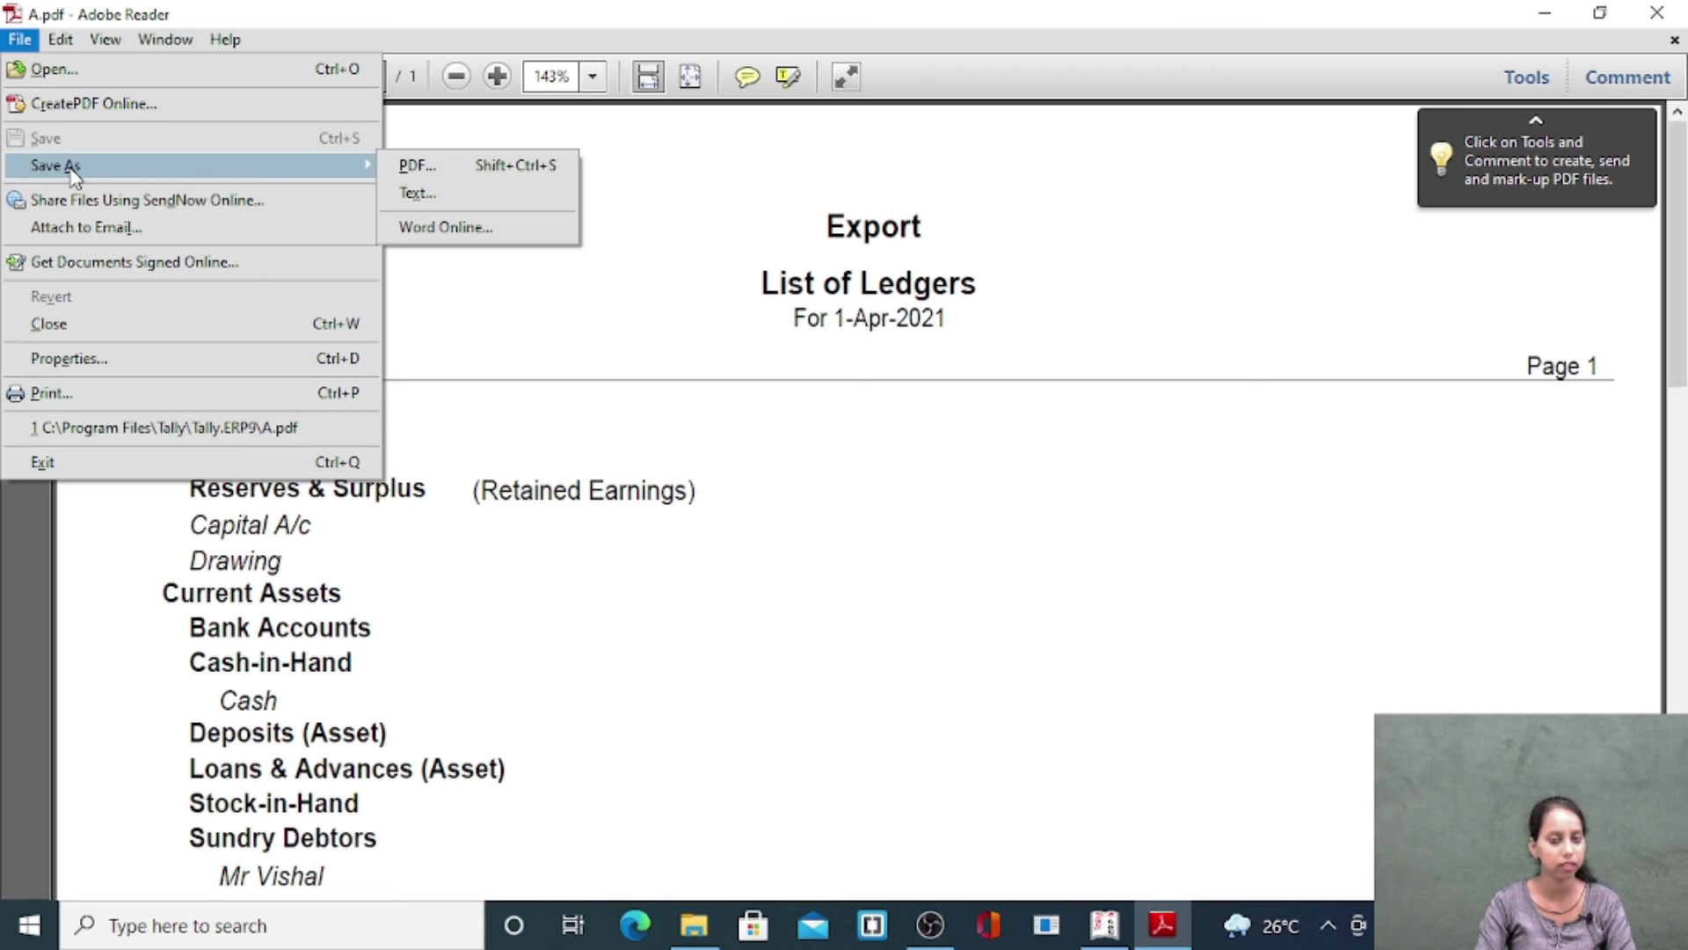
{"action": "left_click", "coordinate": [531, 166]}
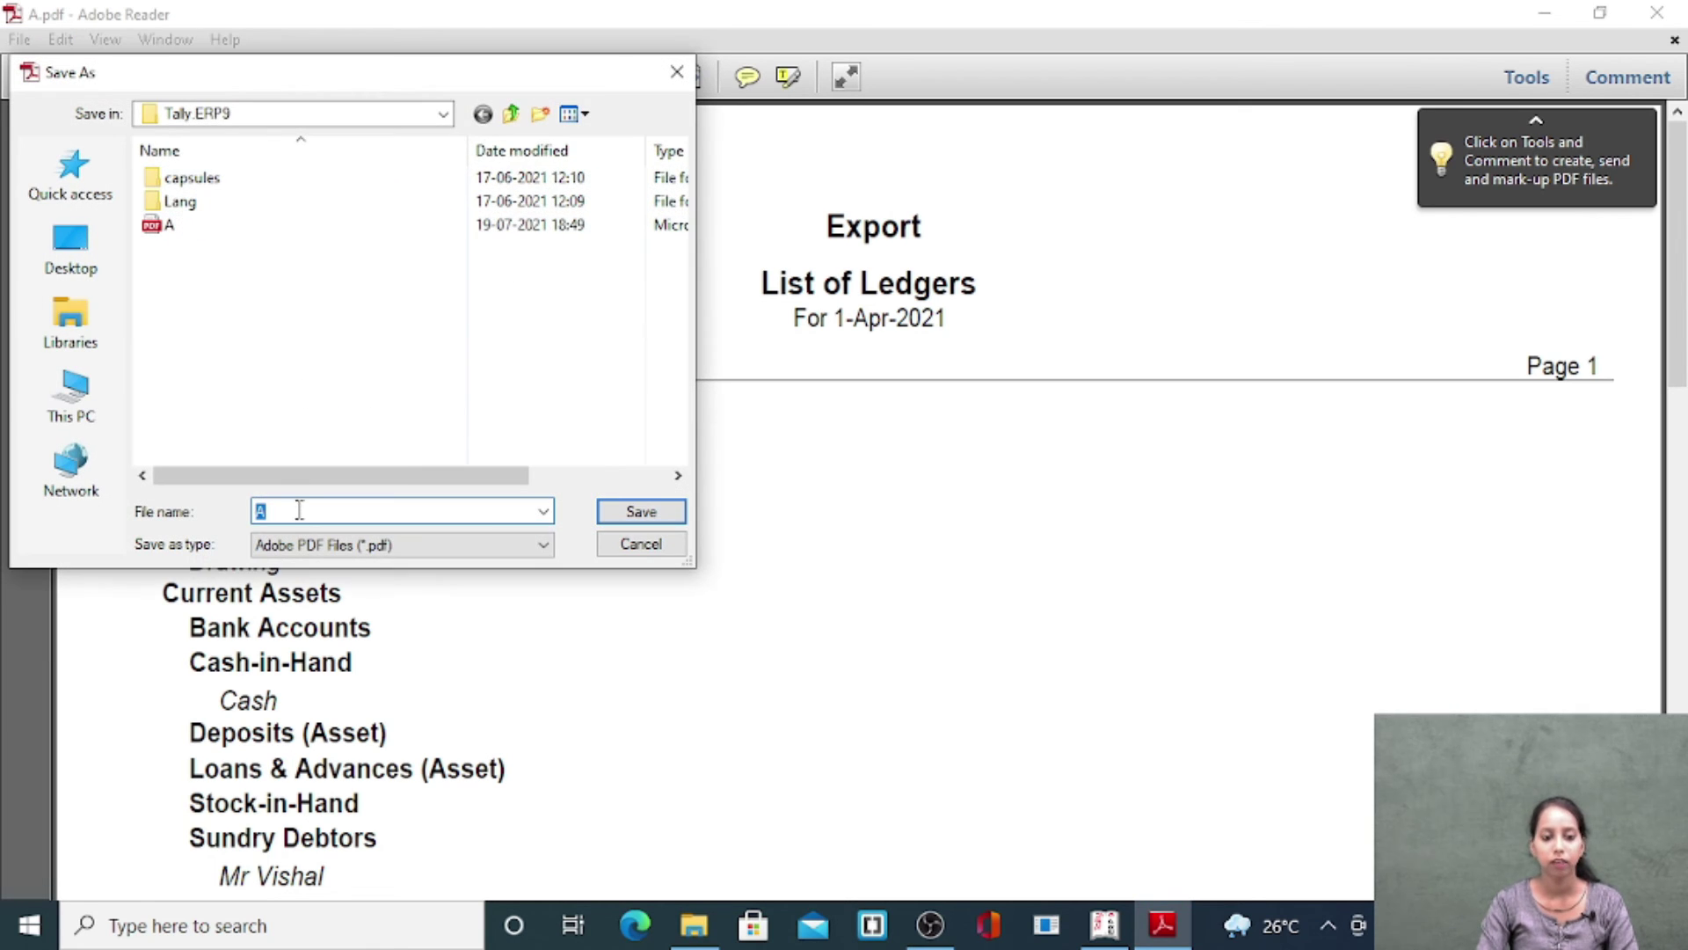
{"action": "left_click", "coordinate": [663, 519]}
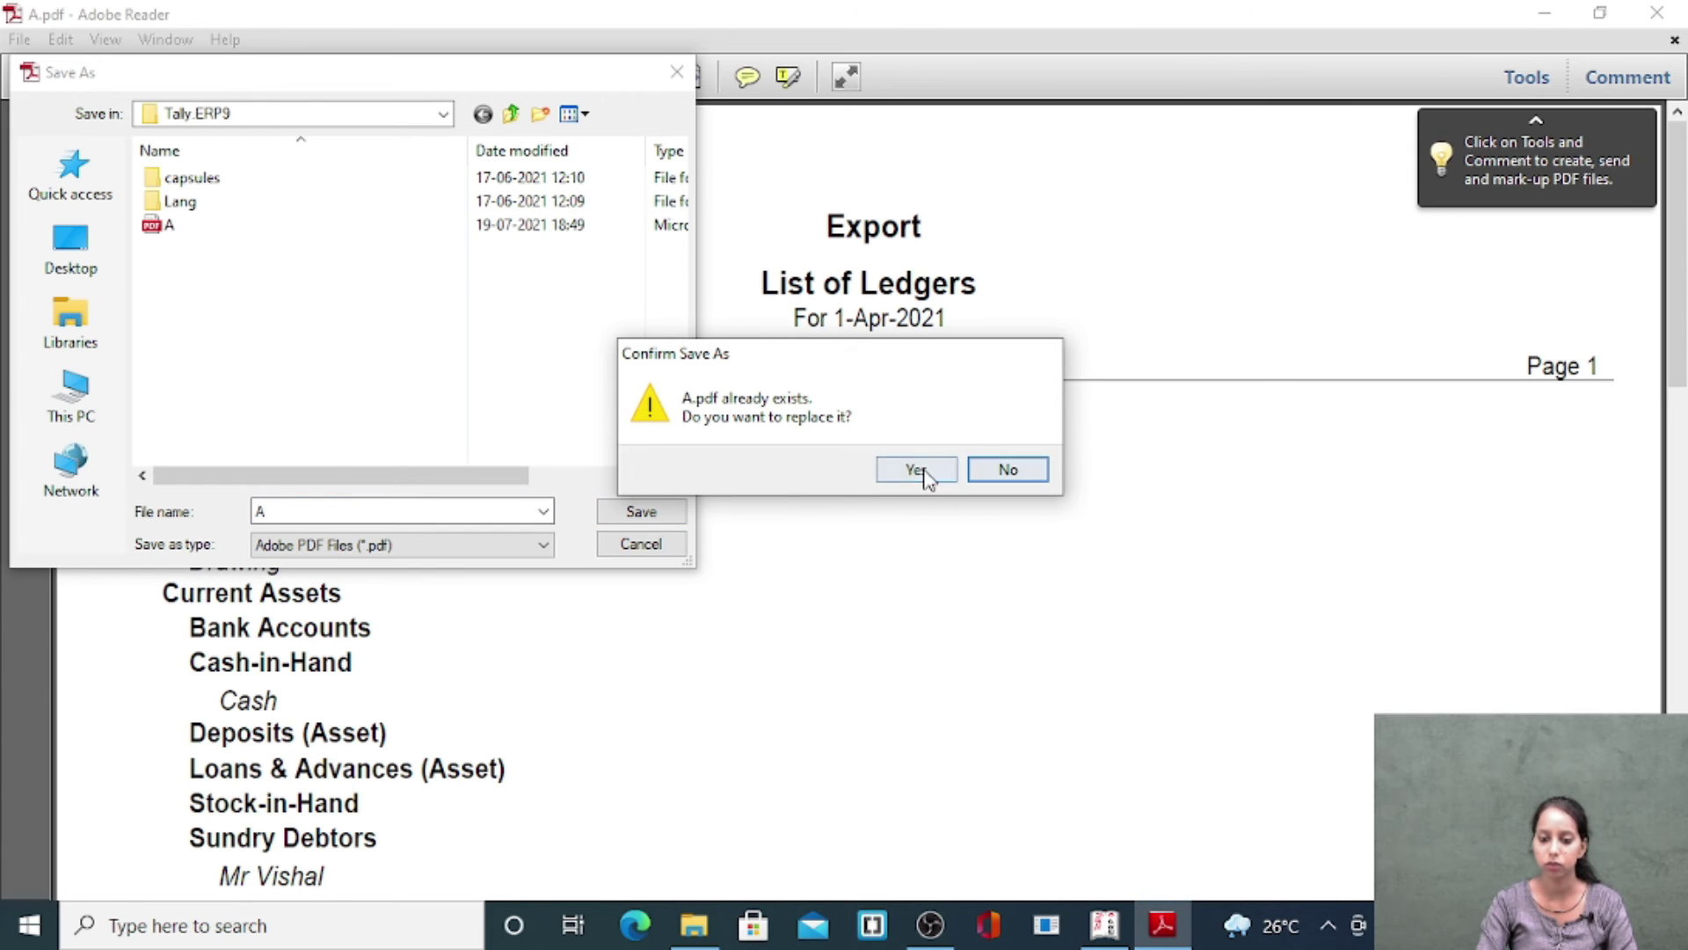
{"action": "left_click", "coordinate": [993, 474]}
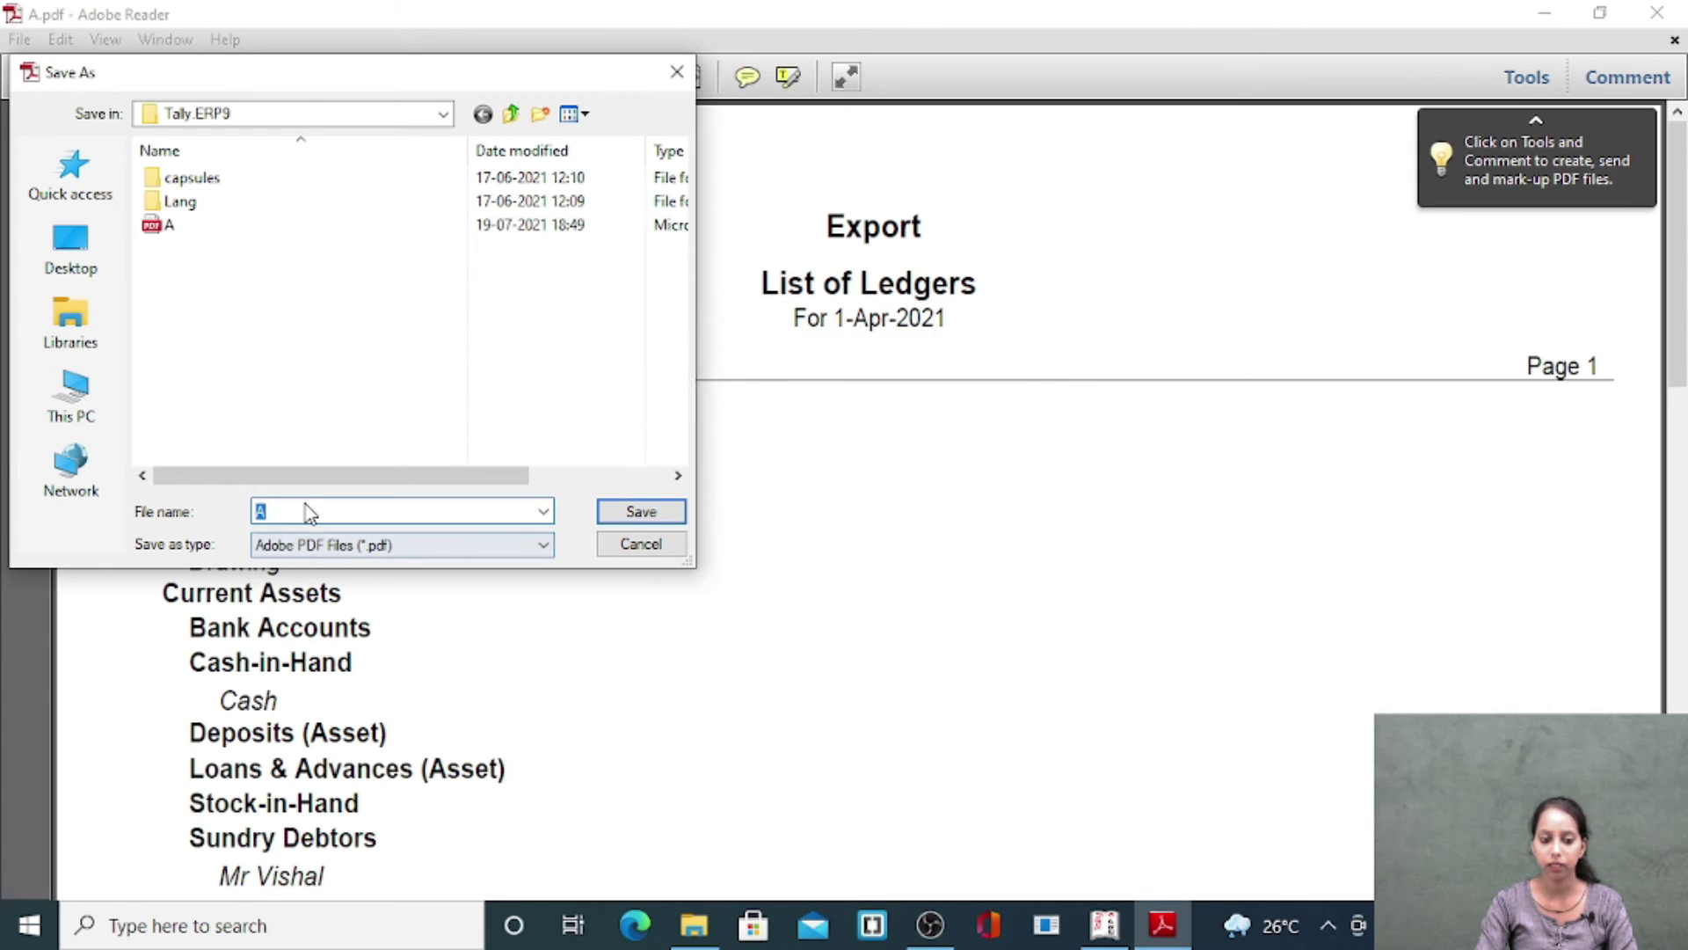
{"action": "type", "text": "A1"}
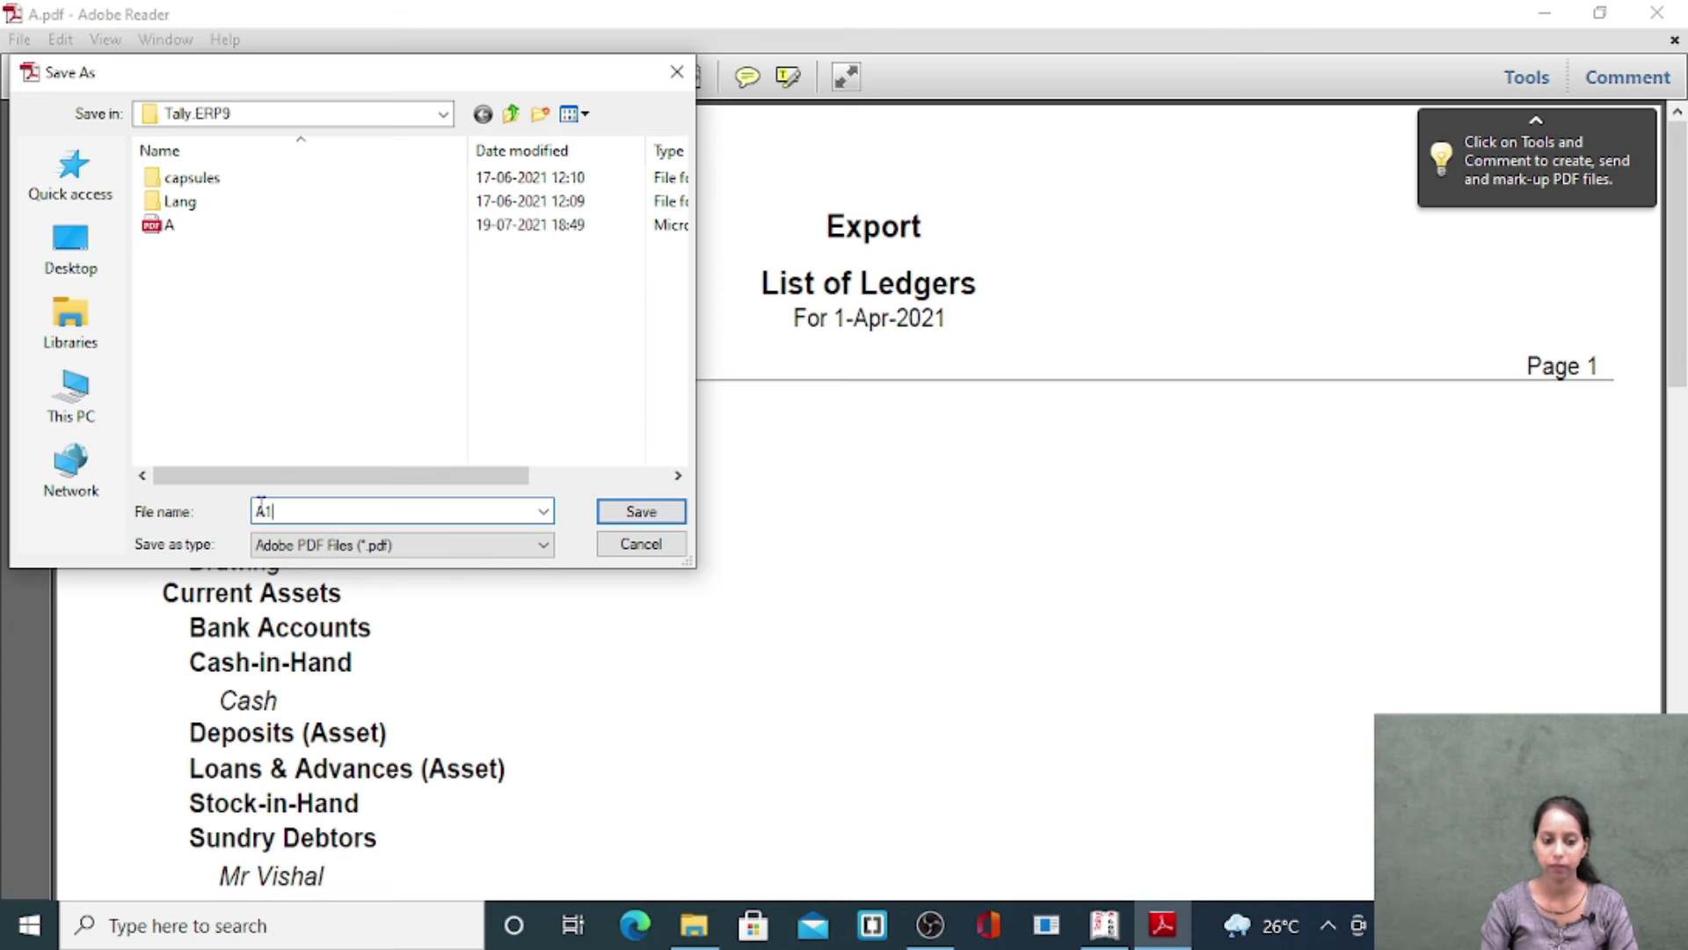
{"action": "left_click", "coordinate": [659, 513]}
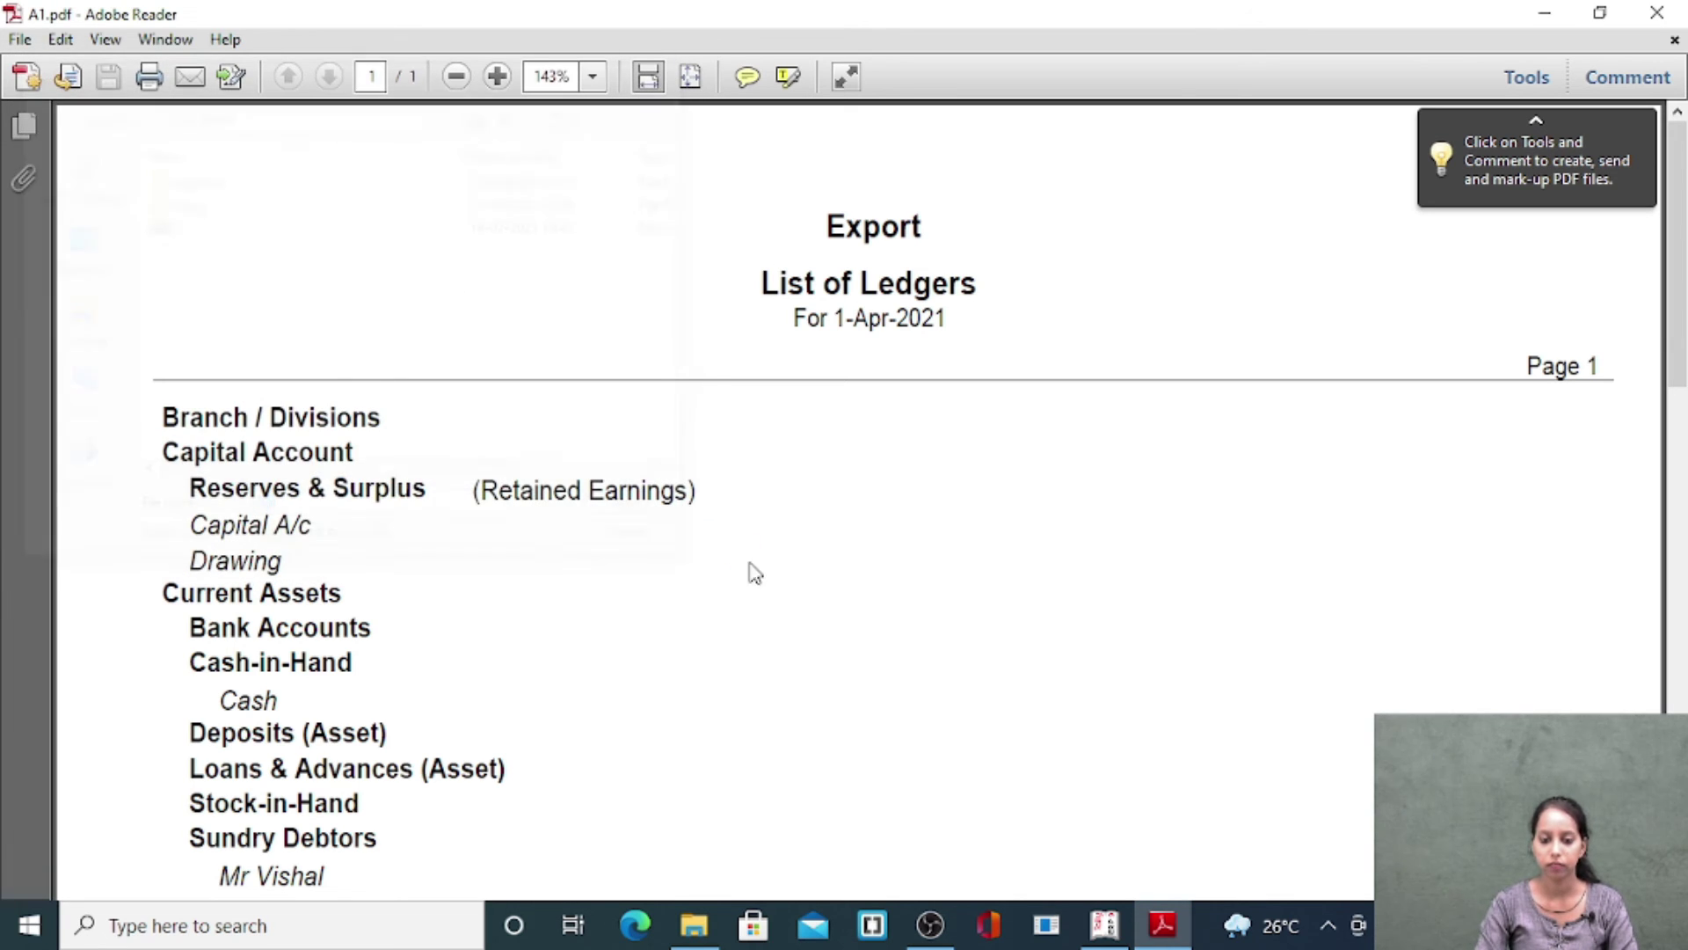
{"action": "left_click", "coordinate": [1657, 13]}
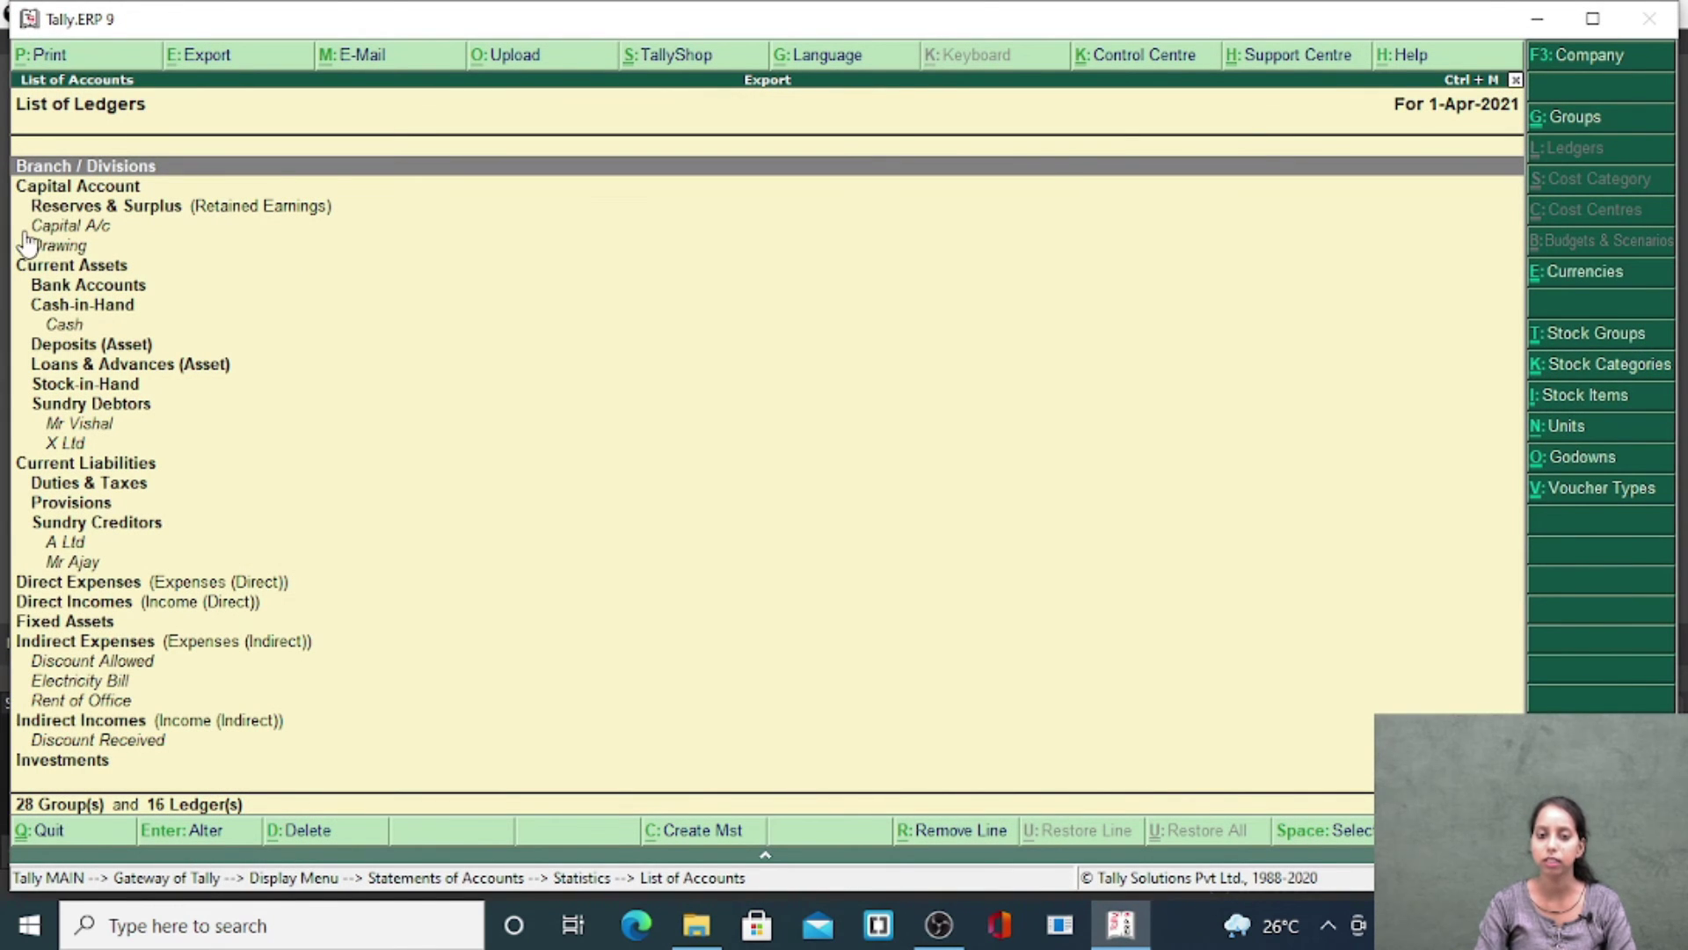
- Start another export of the list of ledgers with the format set to Excel (Spreadsheet)
{"action": "key", "text": "Escape"}
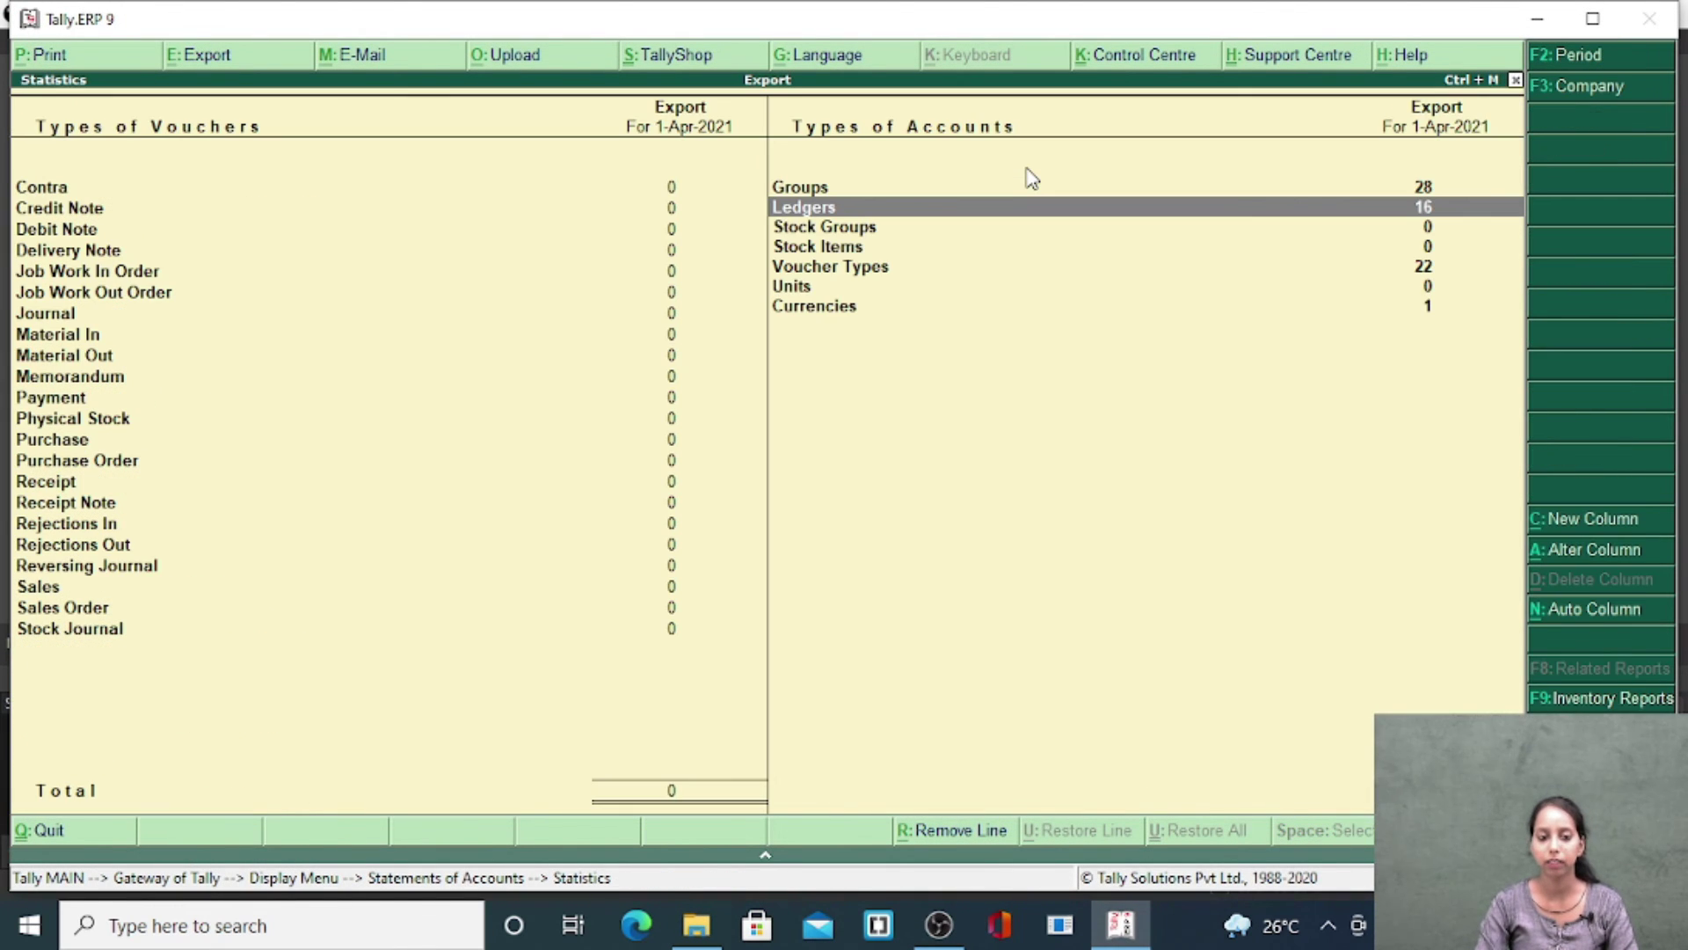
{"action": "key", "text": "Return"}
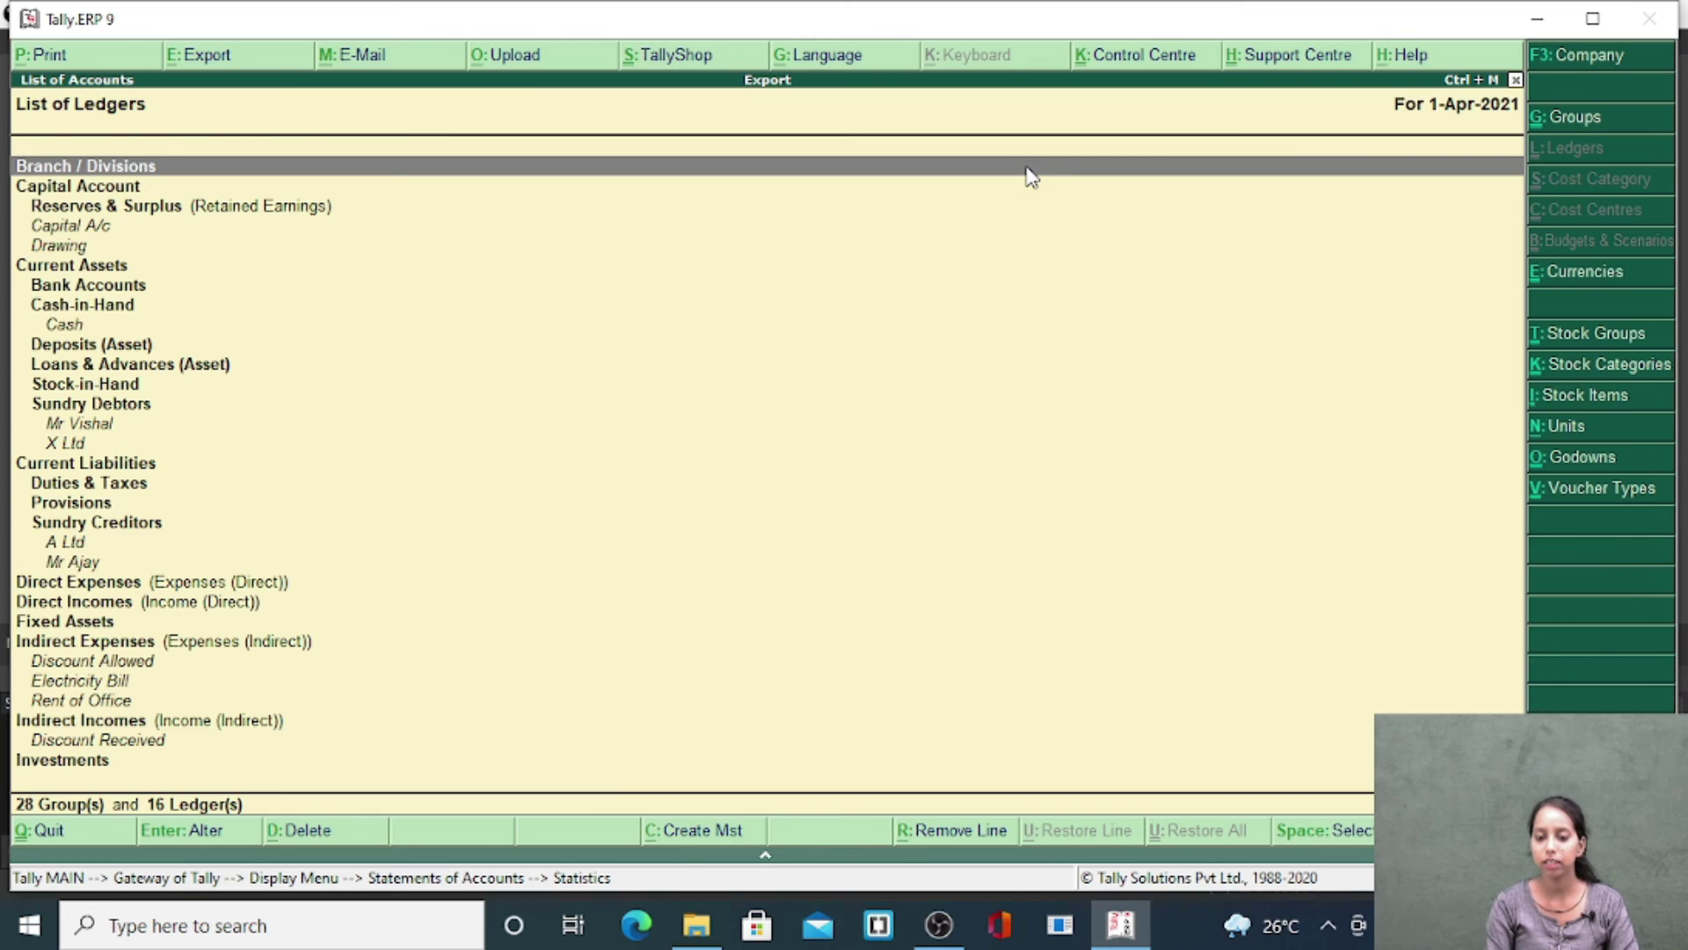
{"action": "key", "text": "alt+e"}
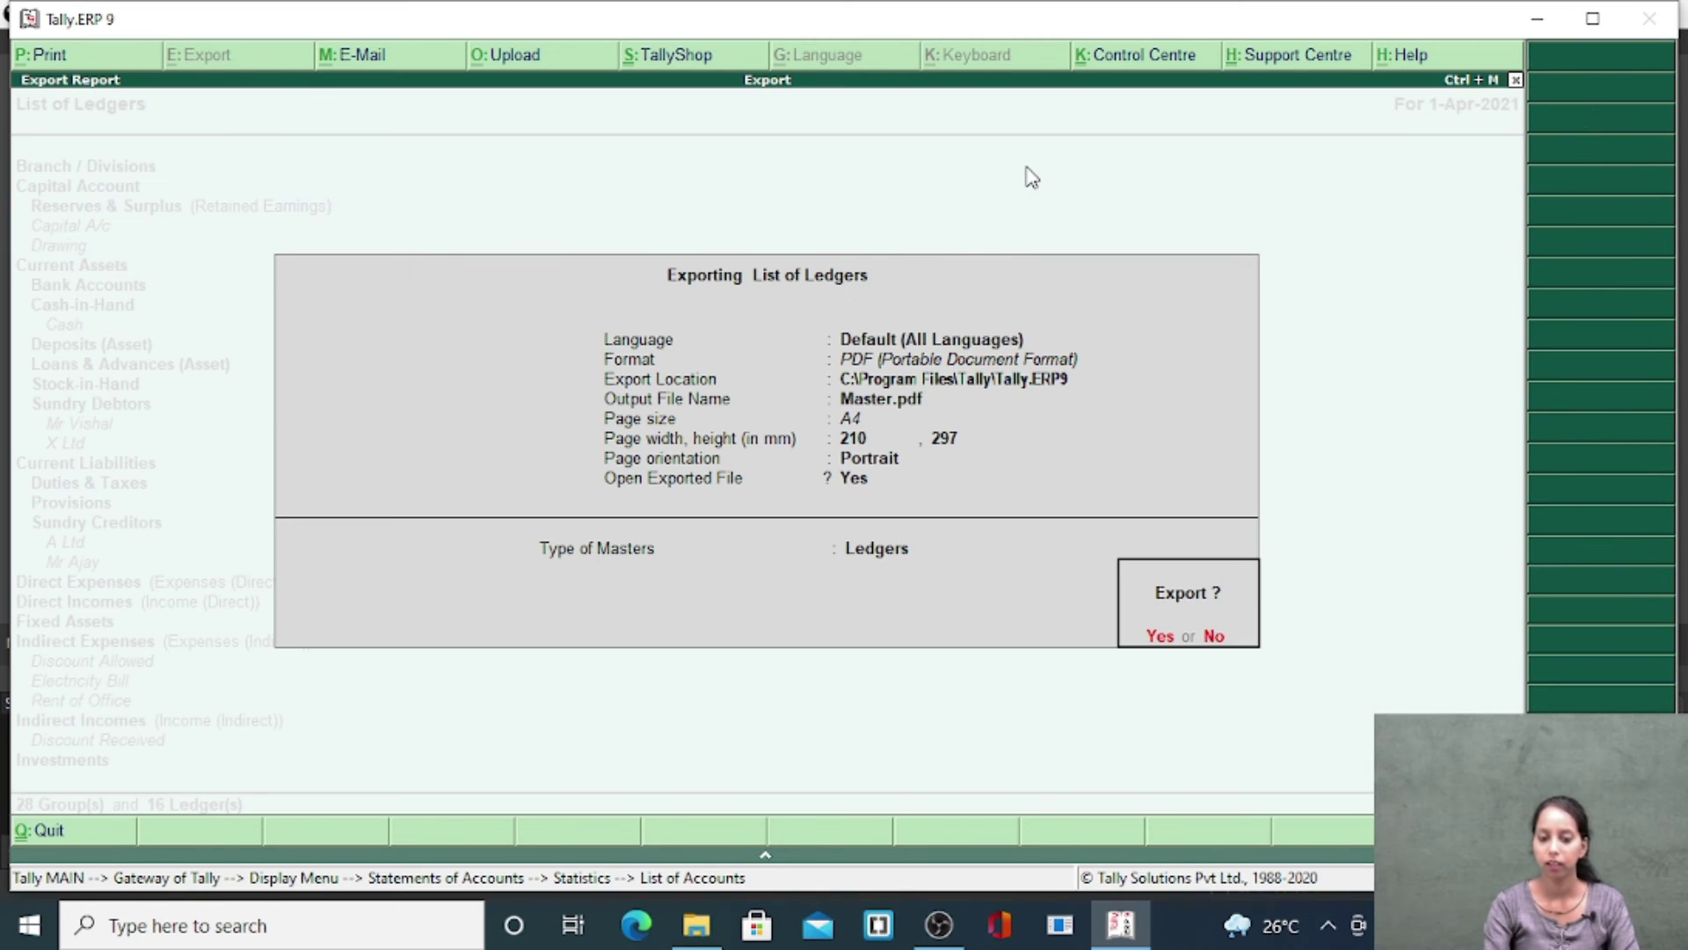
{"action": "key", "text": "n"}
{"action": "key", "text": "Return"}
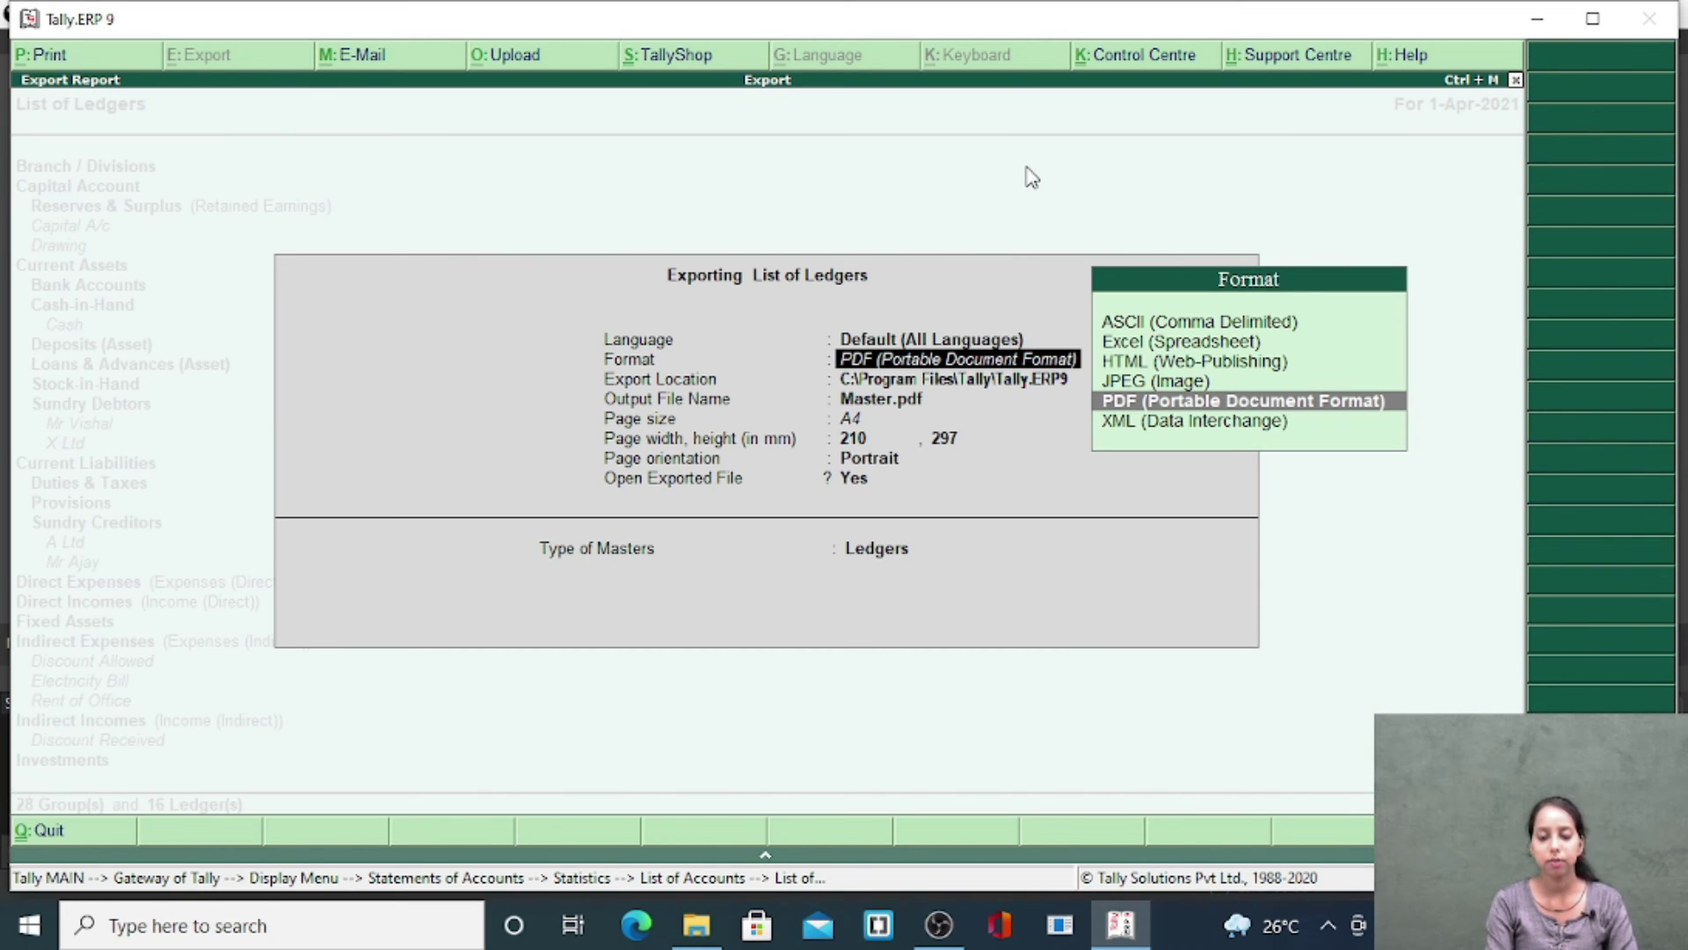
{"action": "key", "text": "Up"}
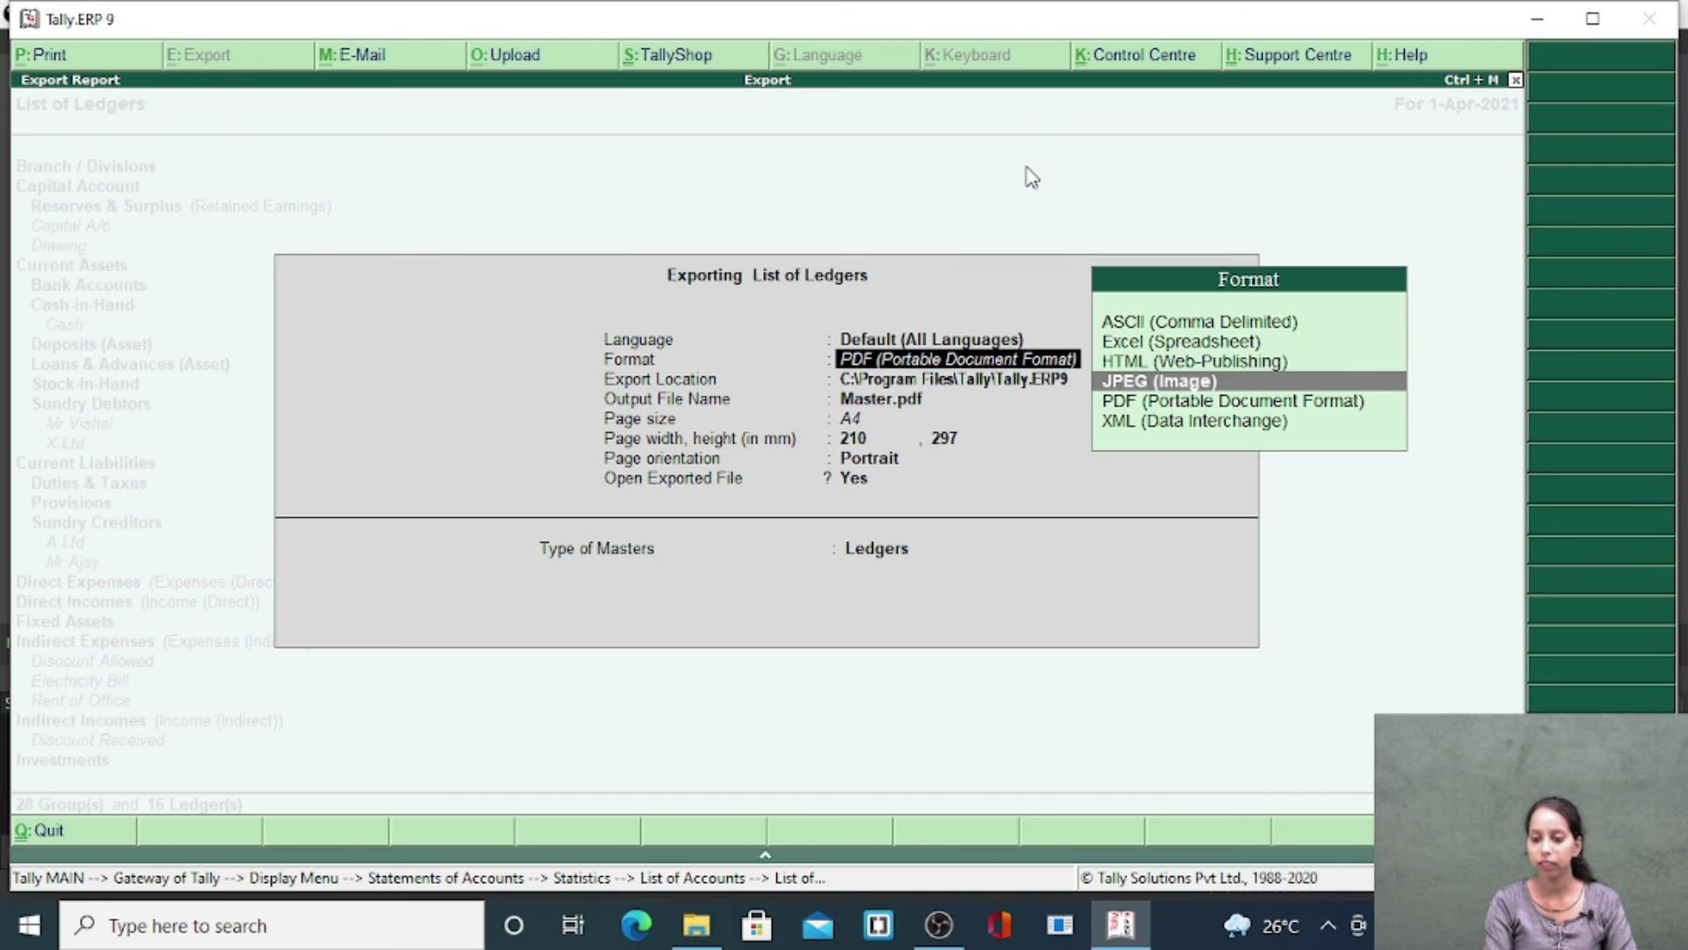
{"action": "key", "text": "Up"}
{"action": "key", "text": "Up"}
{"action": "key", "text": "Down"}
{"action": "key", "text": "Down"}
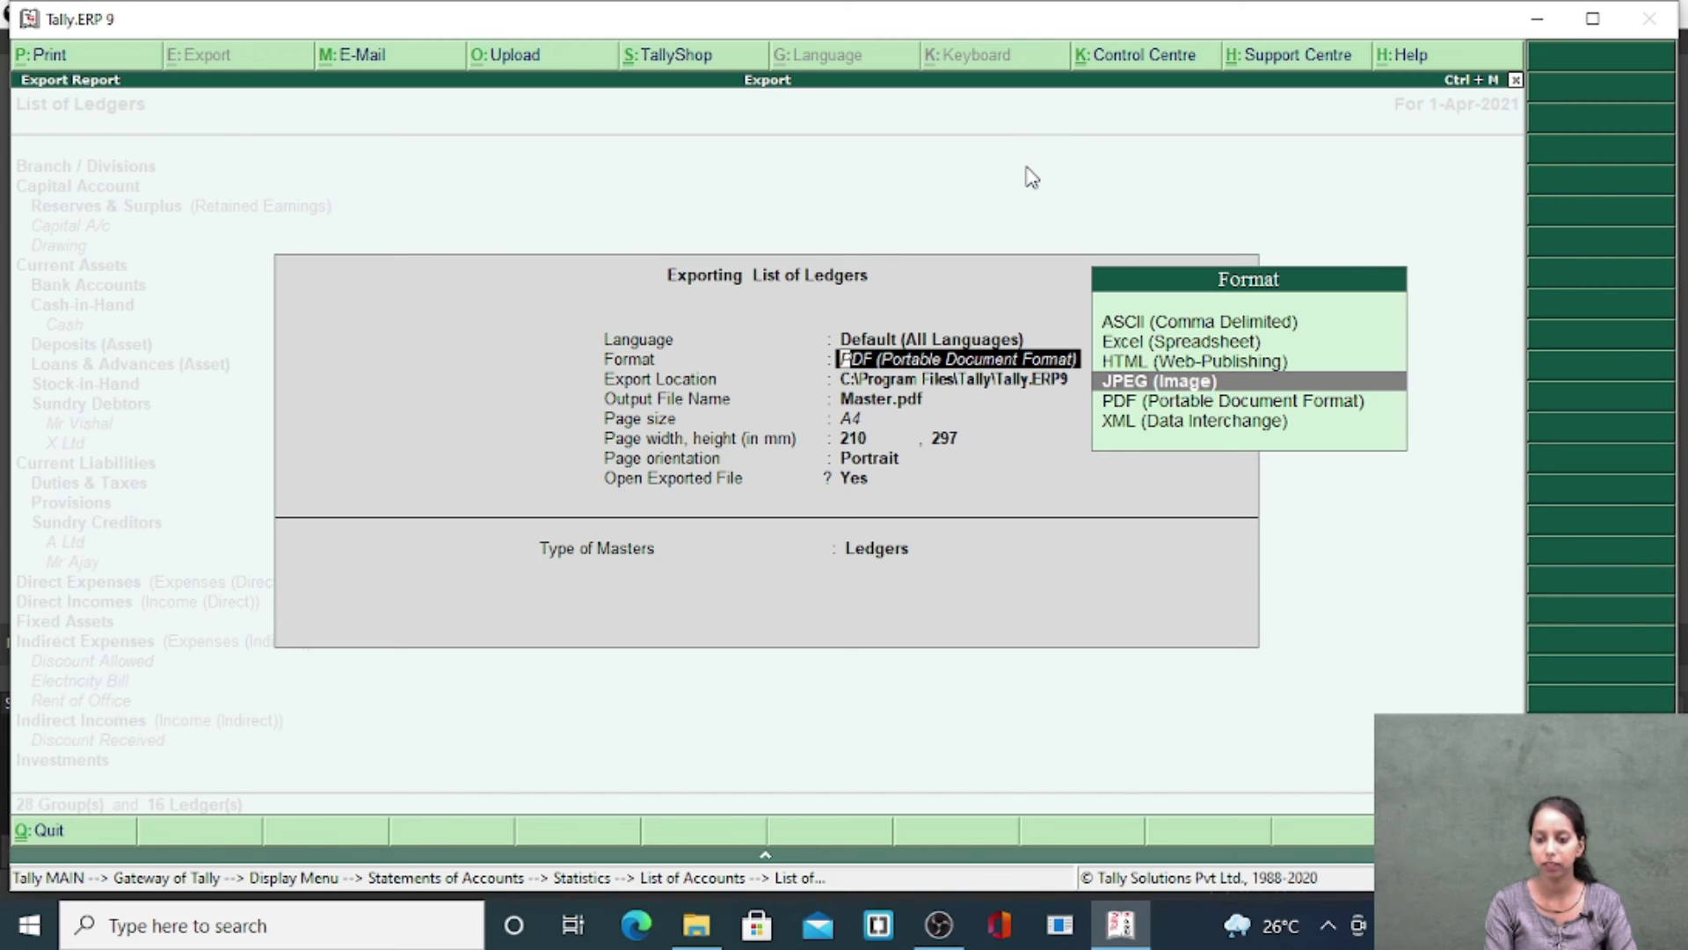
{"action": "key", "text": "Up"}
{"action": "key", "text": "Up"}
{"action": "key", "text": "Return"}
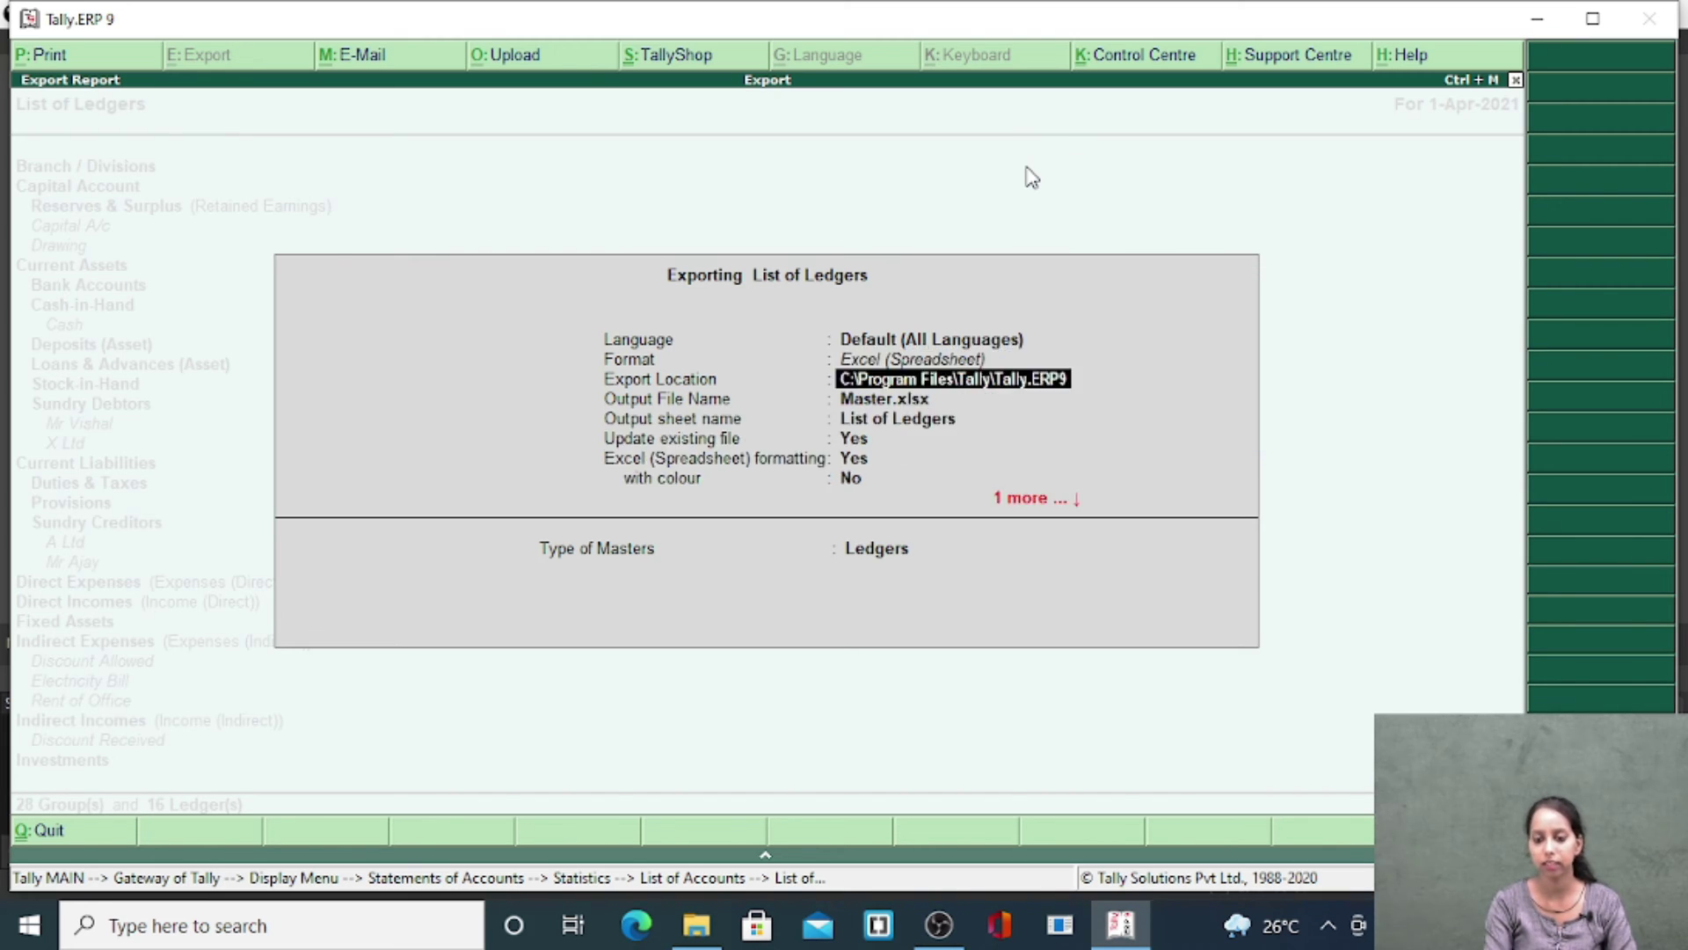
- Keep the export location C:\Program Files\Tally\Tally.ERP9 and name the output file B.xlsx
{"action": "key", "text": "Return"}
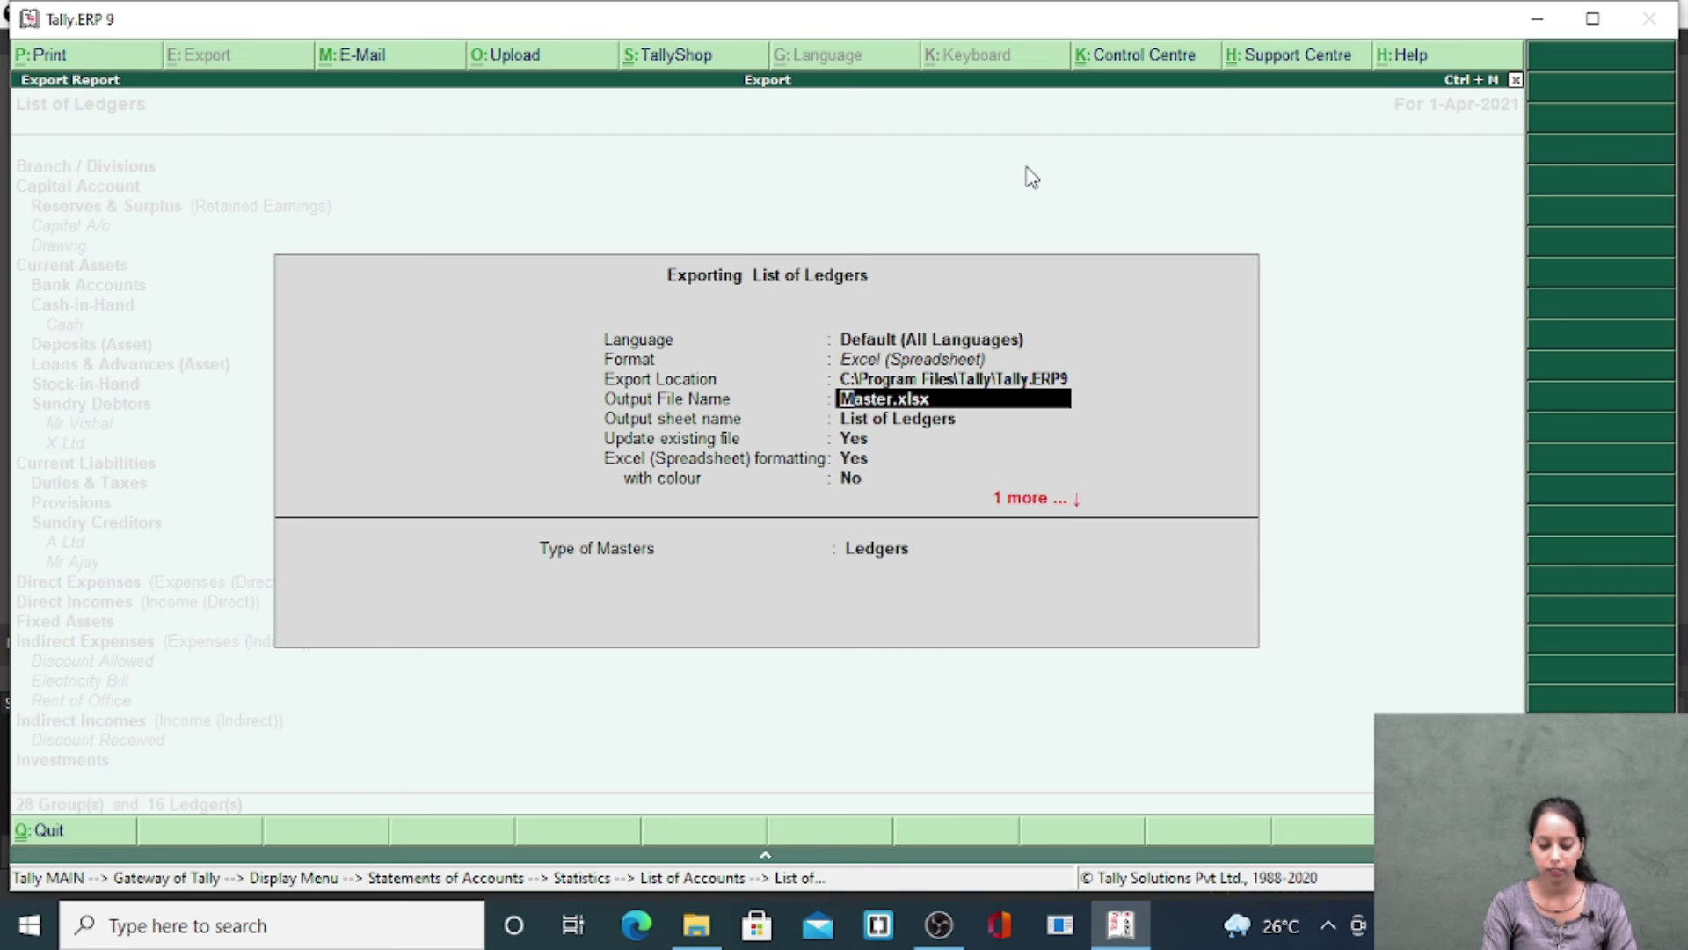
{"action": "type", "text": "b"}
{"action": "key", "text": "BackSpace"}
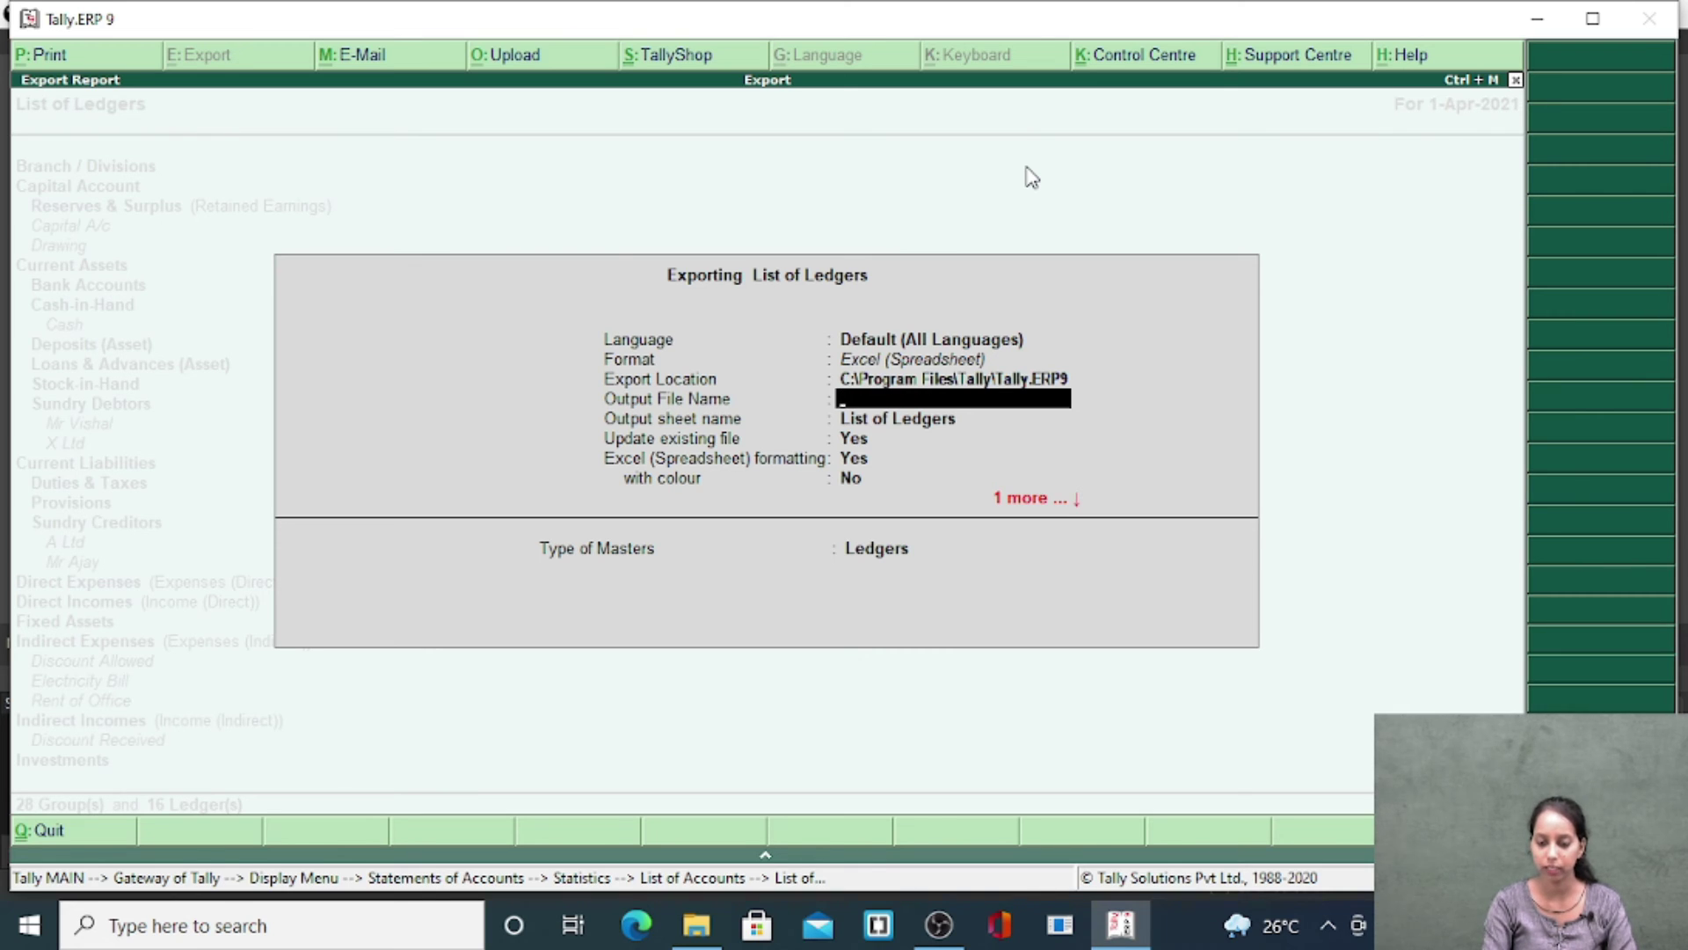
{"action": "type", "text": "B"}
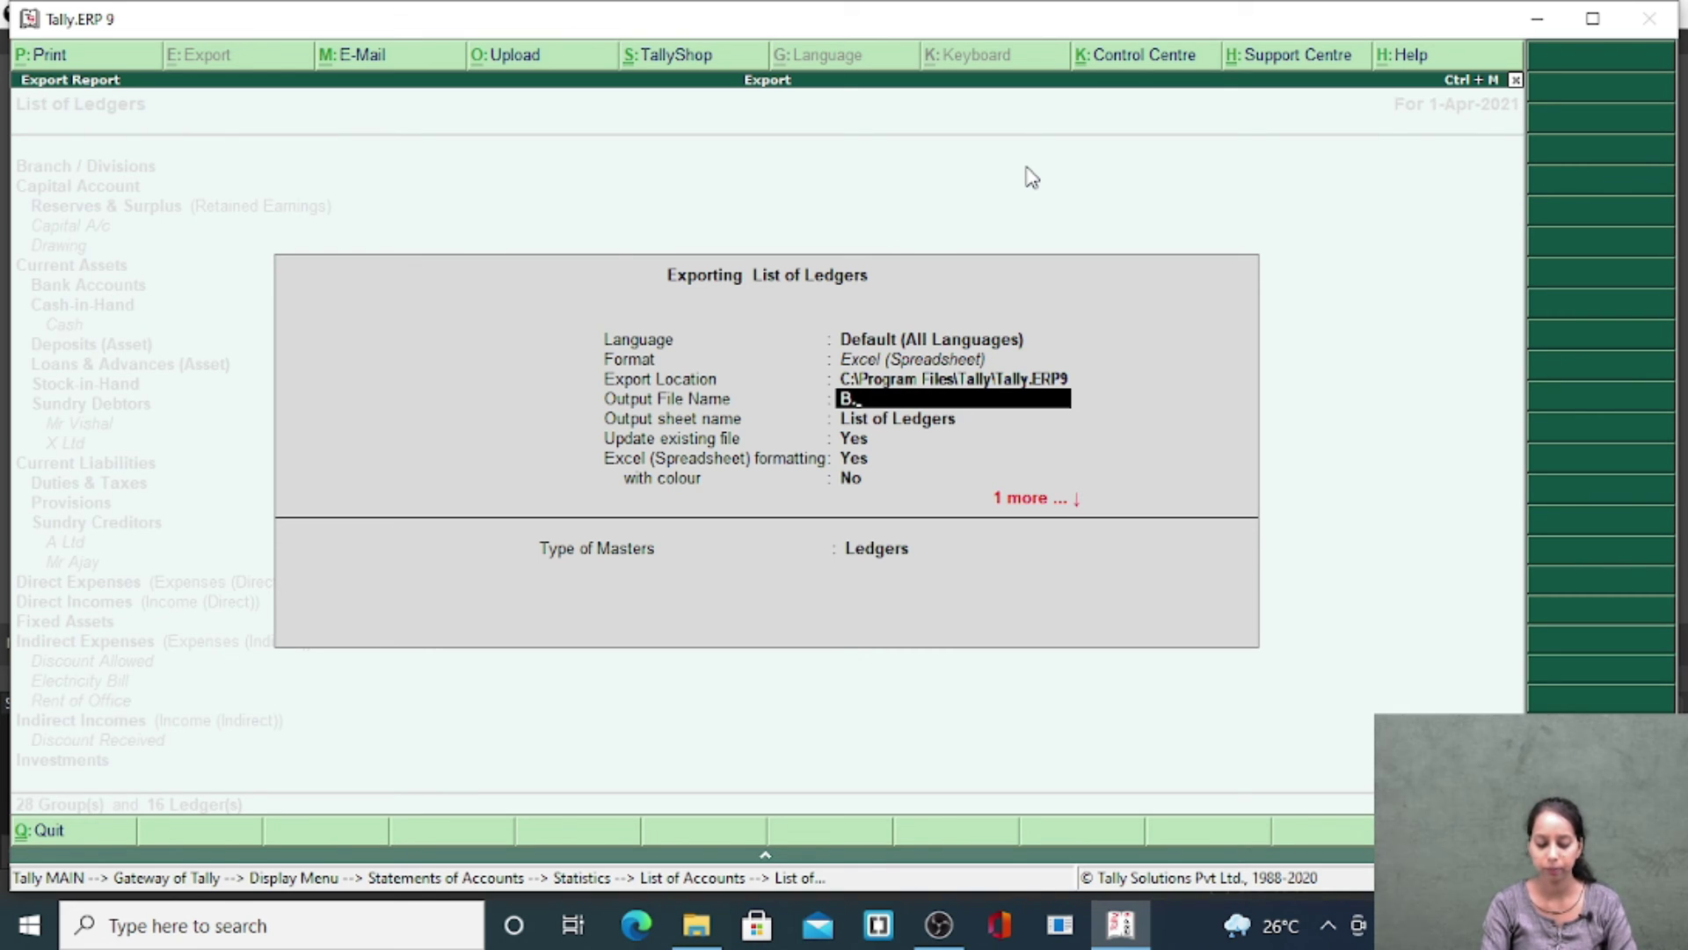
{"action": "type", "text": ".xlsx"}
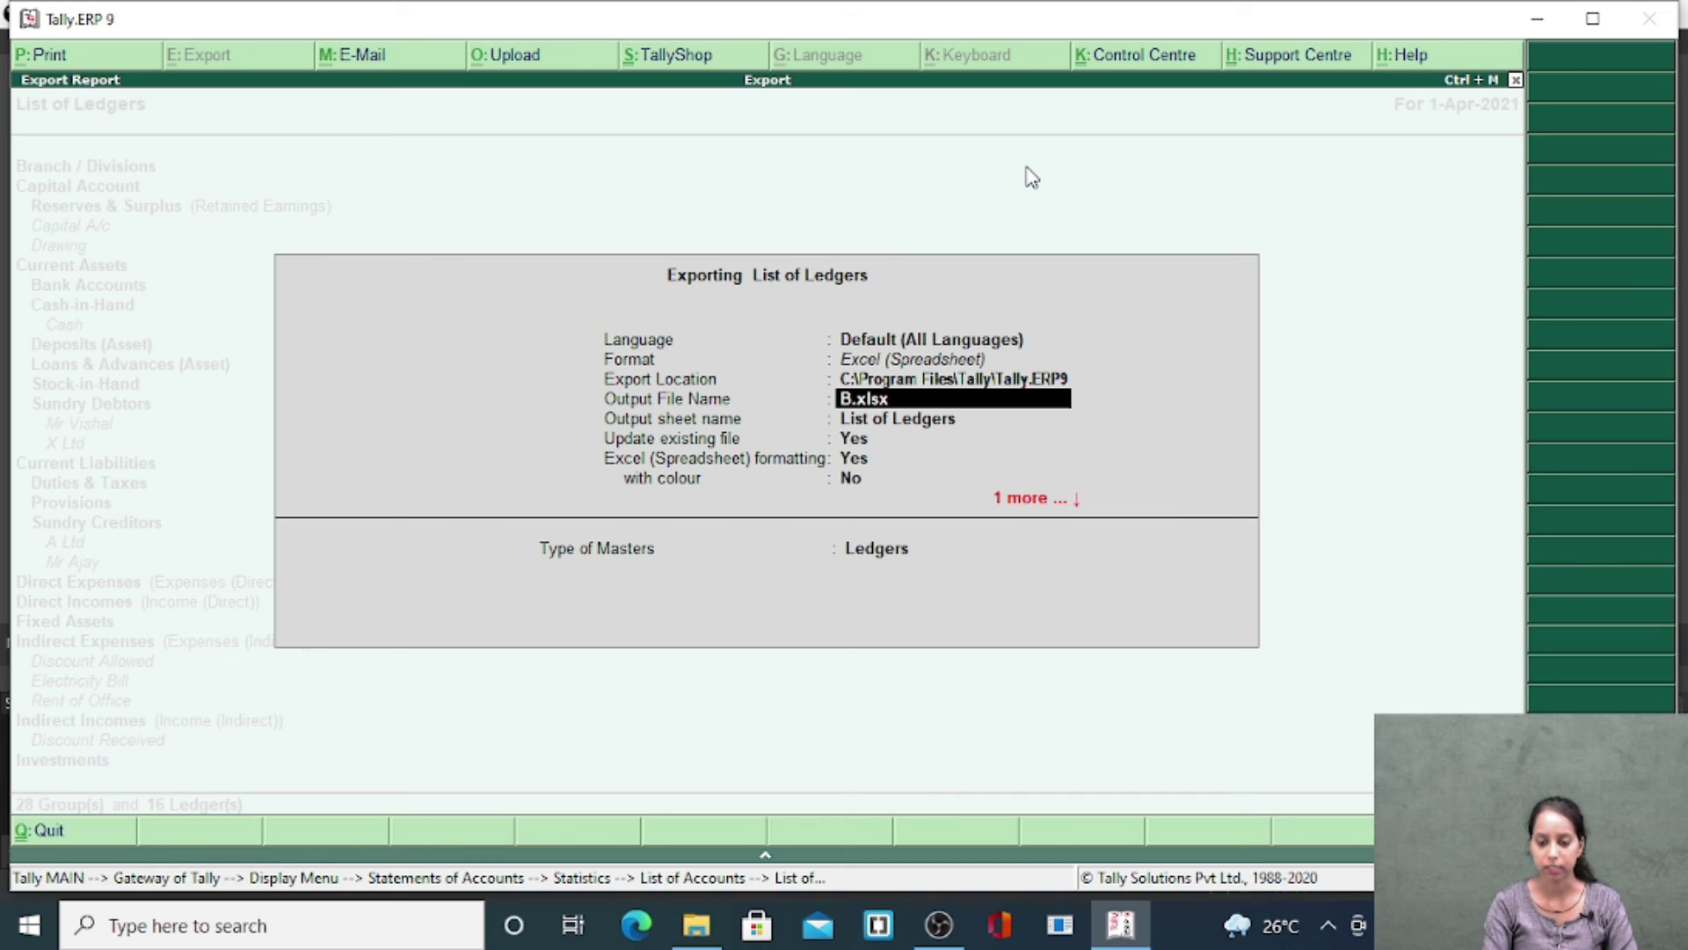
{"action": "key", "text": "Return"}
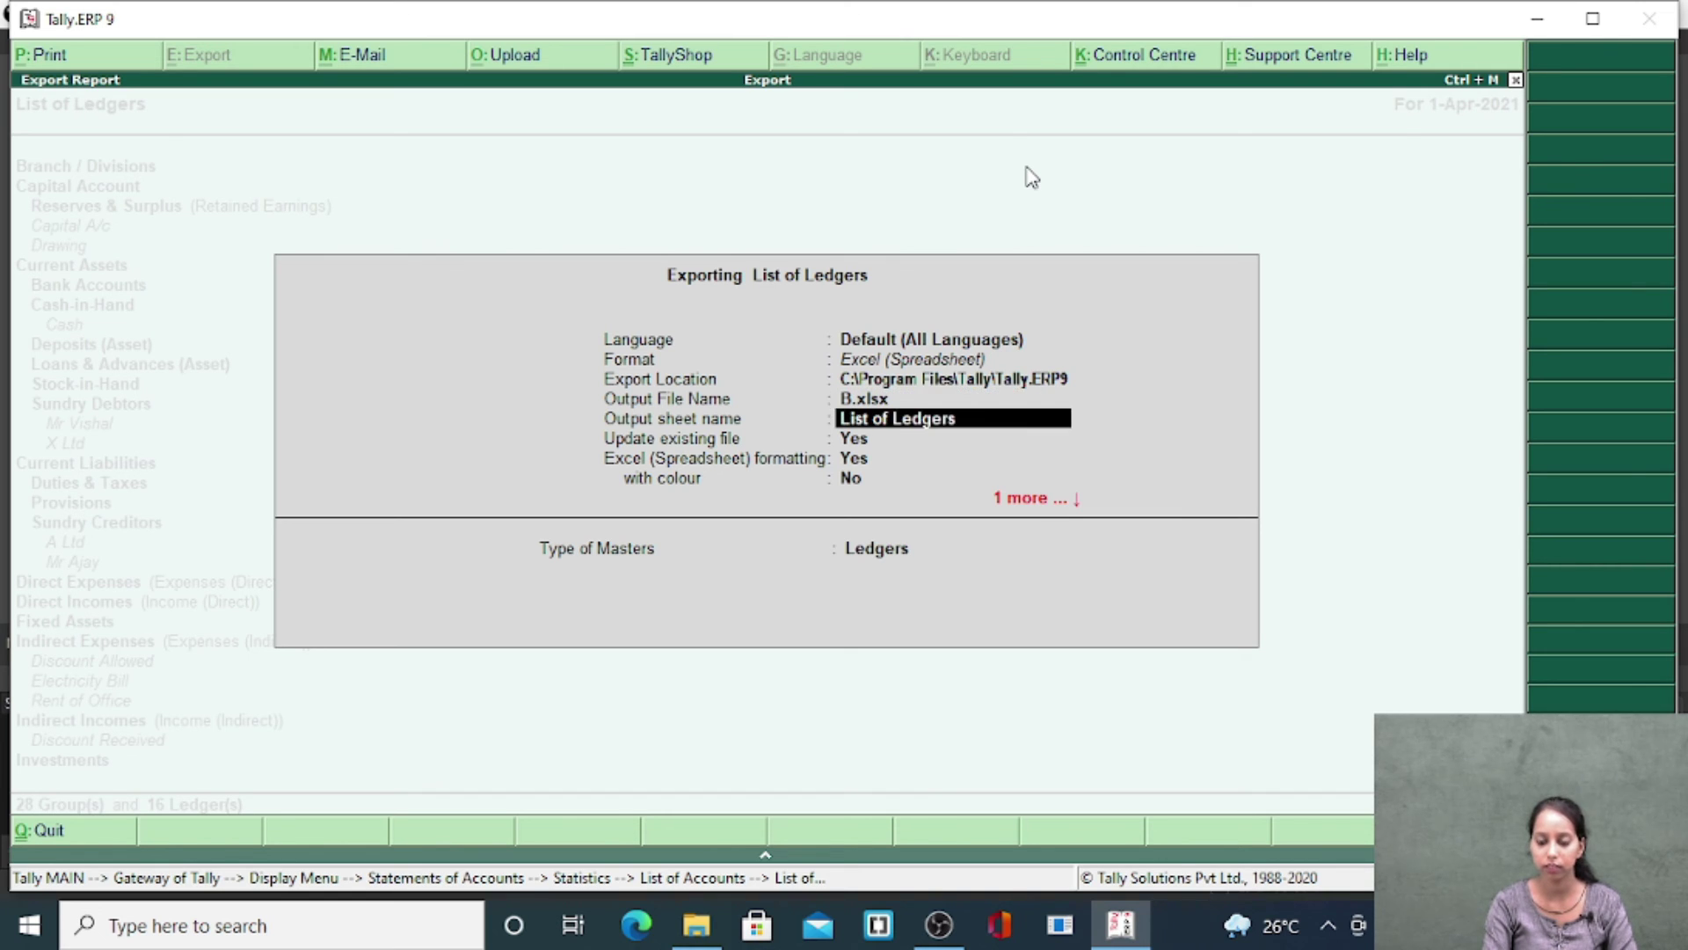
- Export the Ledgers masters to the List of Ledgers sheet, keeping Excel formatting without colour and opening the exported file
{"action": "key", "text": "Return"}
{"action": "key", "text": "Return"}
{"action": "key", "text": "Return"}
{"action": "key", "text": "Return"}
{"action": "key", "text": "Return"}
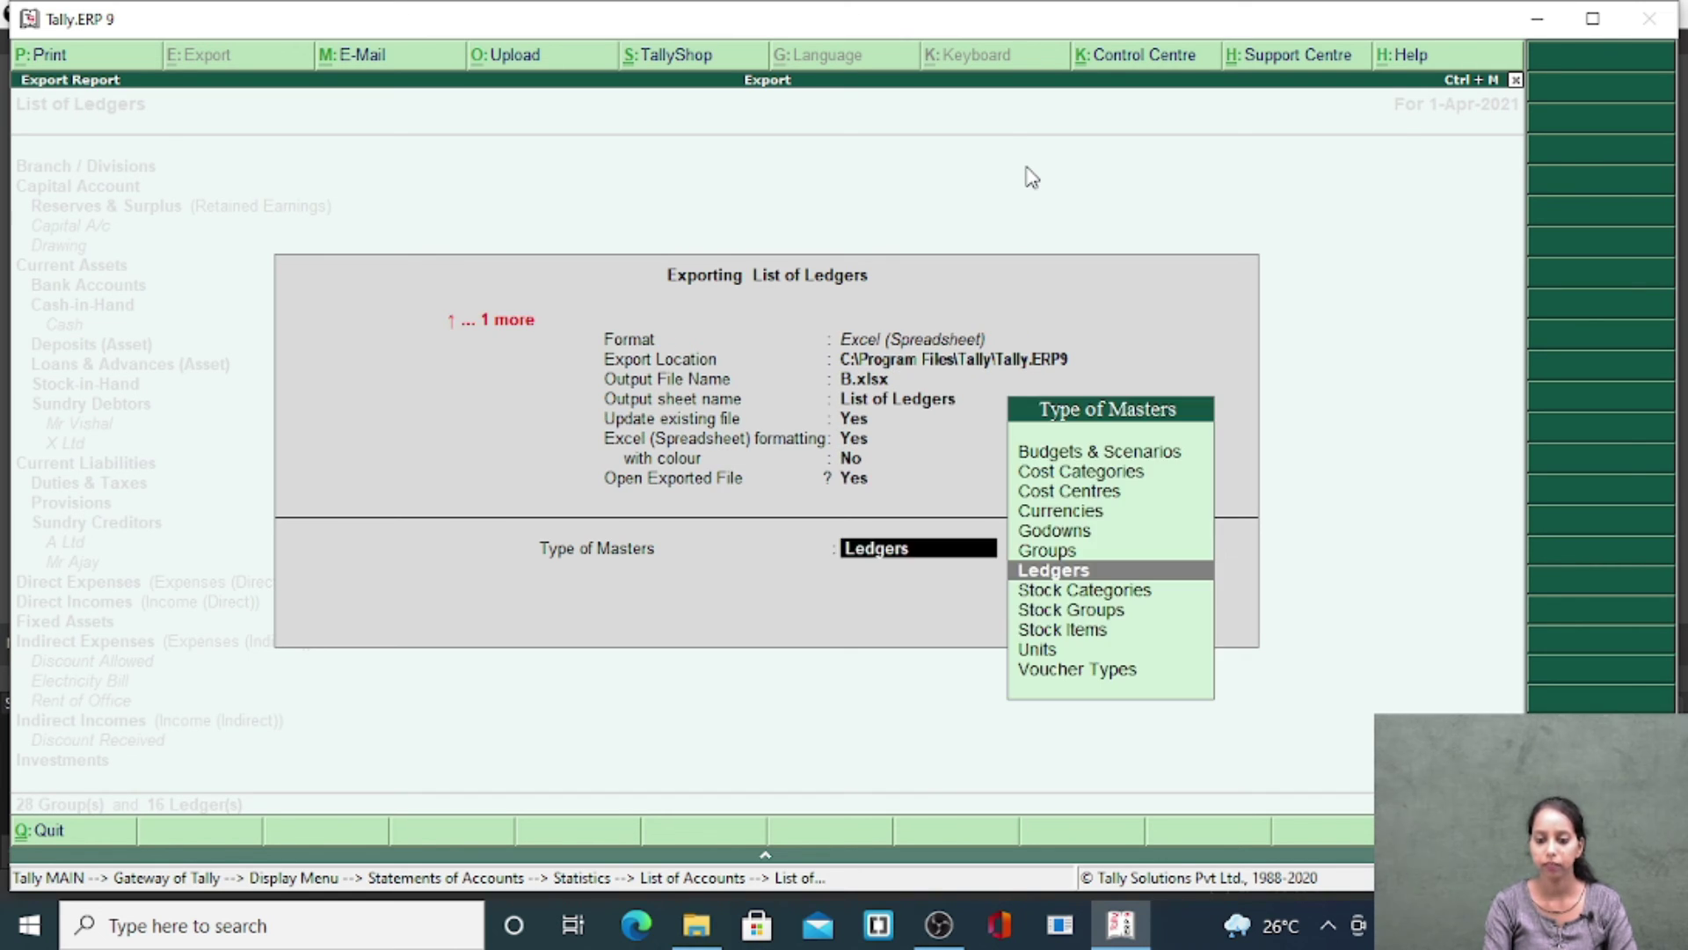
{"action": "key", "text": "Return"}
{"action": "key", "text": "Return"}
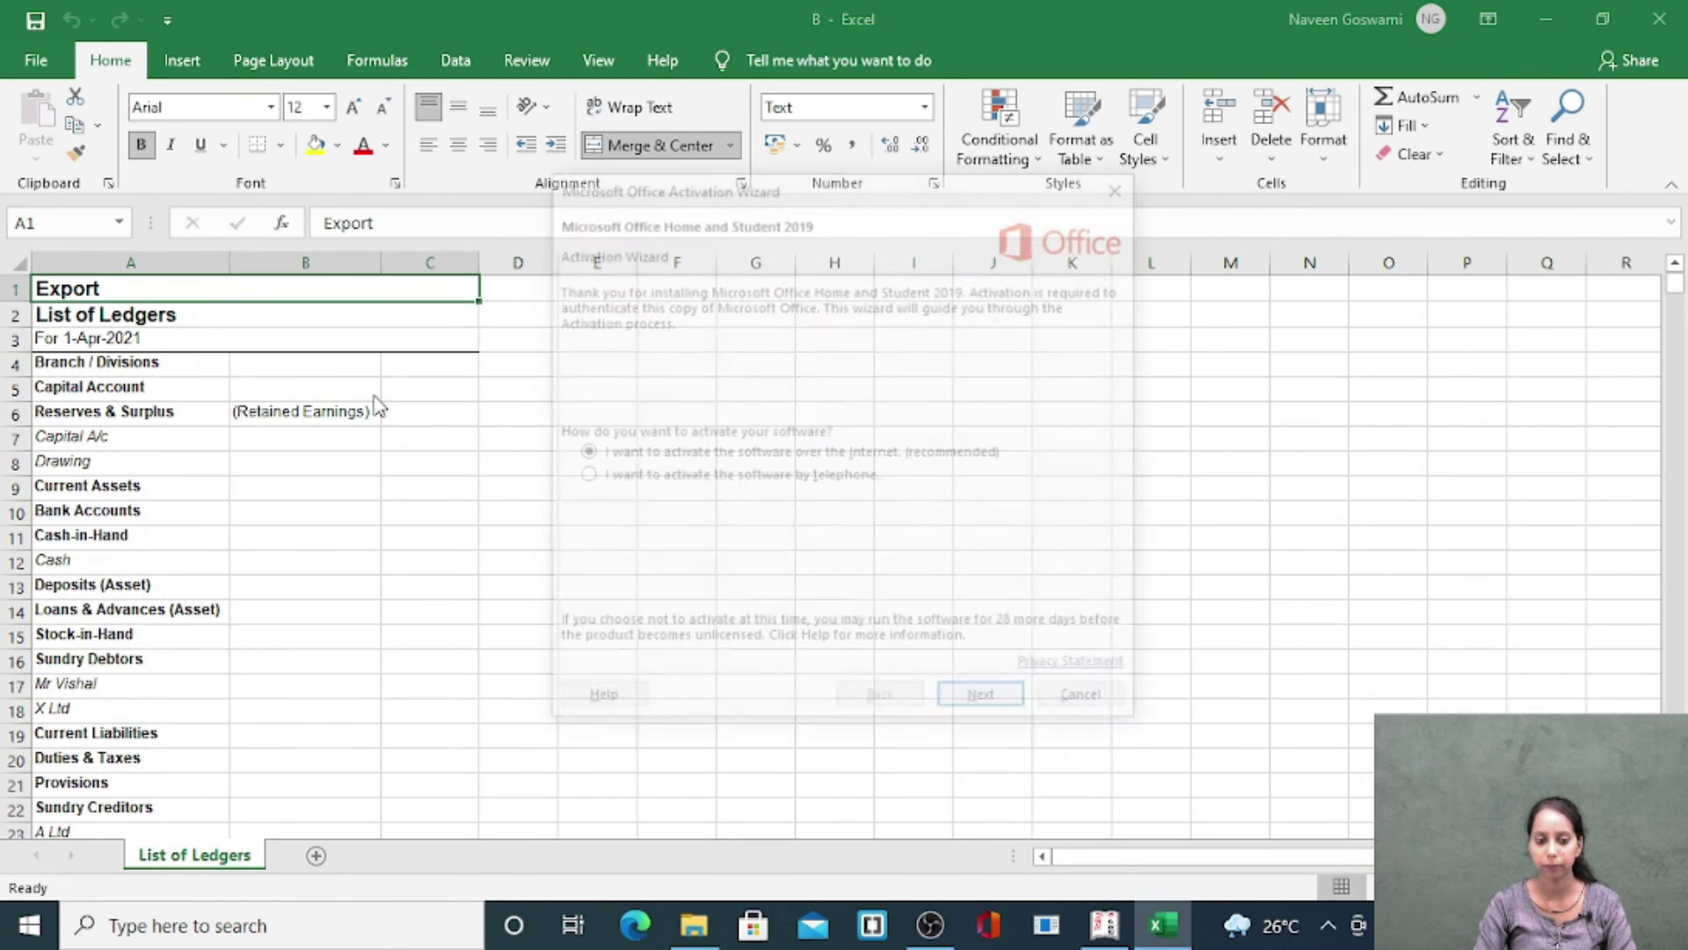
- Dismiss the Office activation wizard and look through the exported ledger list before closing the workbook
{"action": "left_click", "coordinate": [1078, 707]}
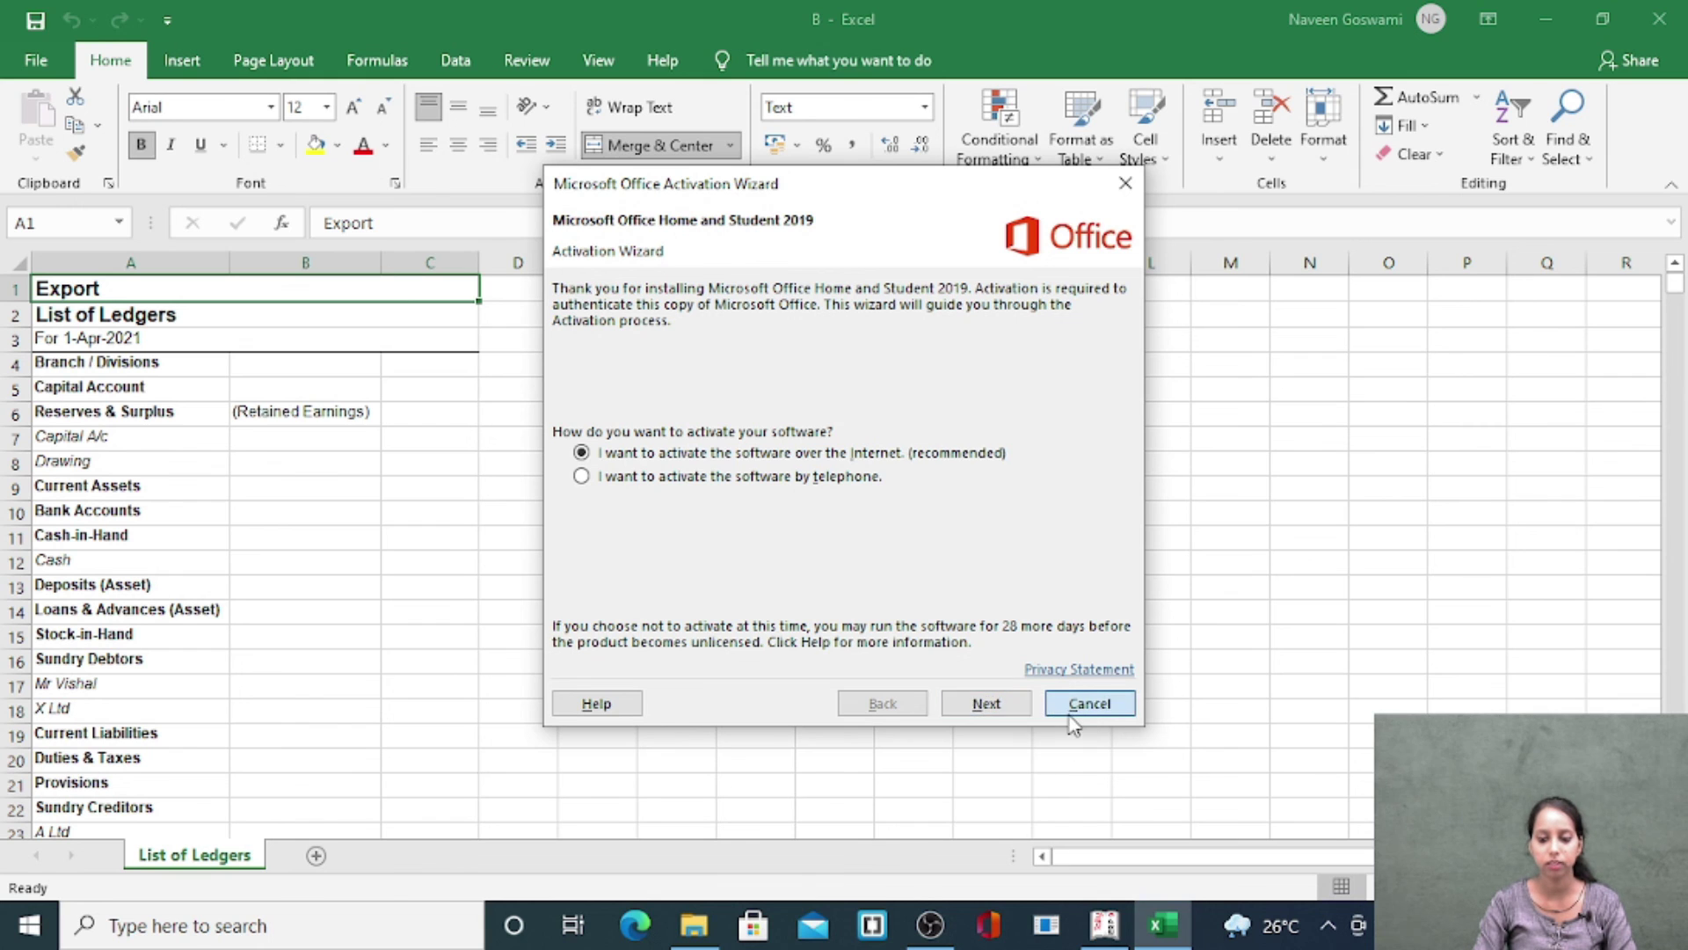
{"action": "scroll", "coordinate": [193, 589], "scroll_direction": "down", "scroll_amount": 14}
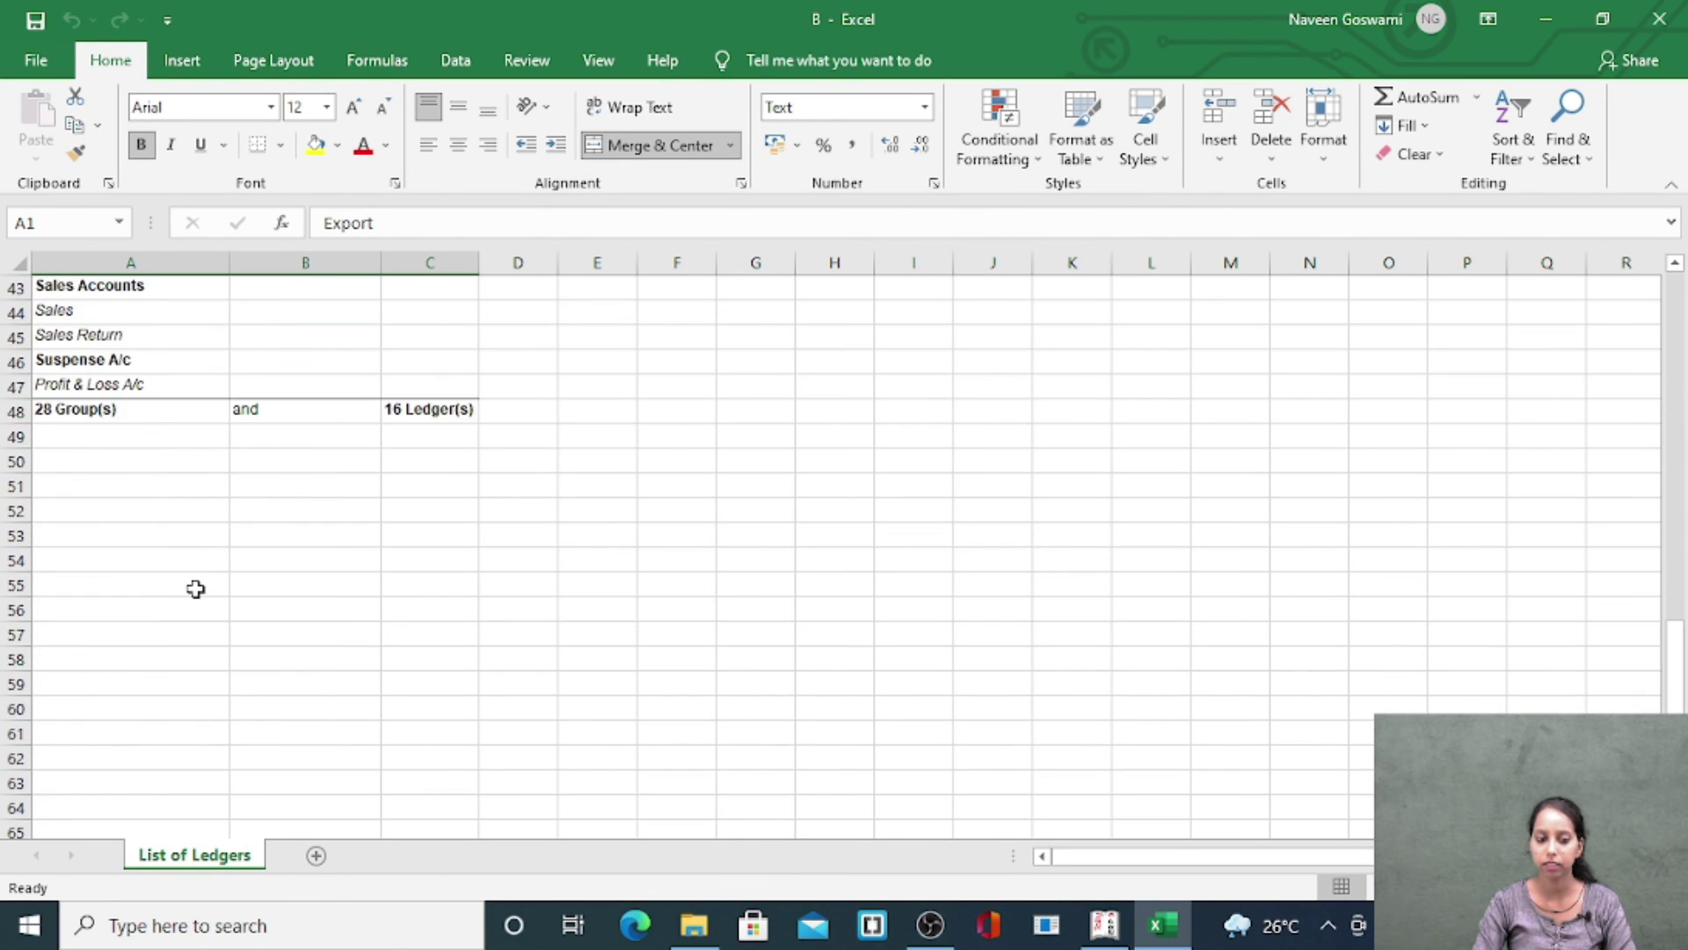
{"action": "scroll", "coordinate": [198, 580], "scroll_direction": "up", "scroll_amount": 14}
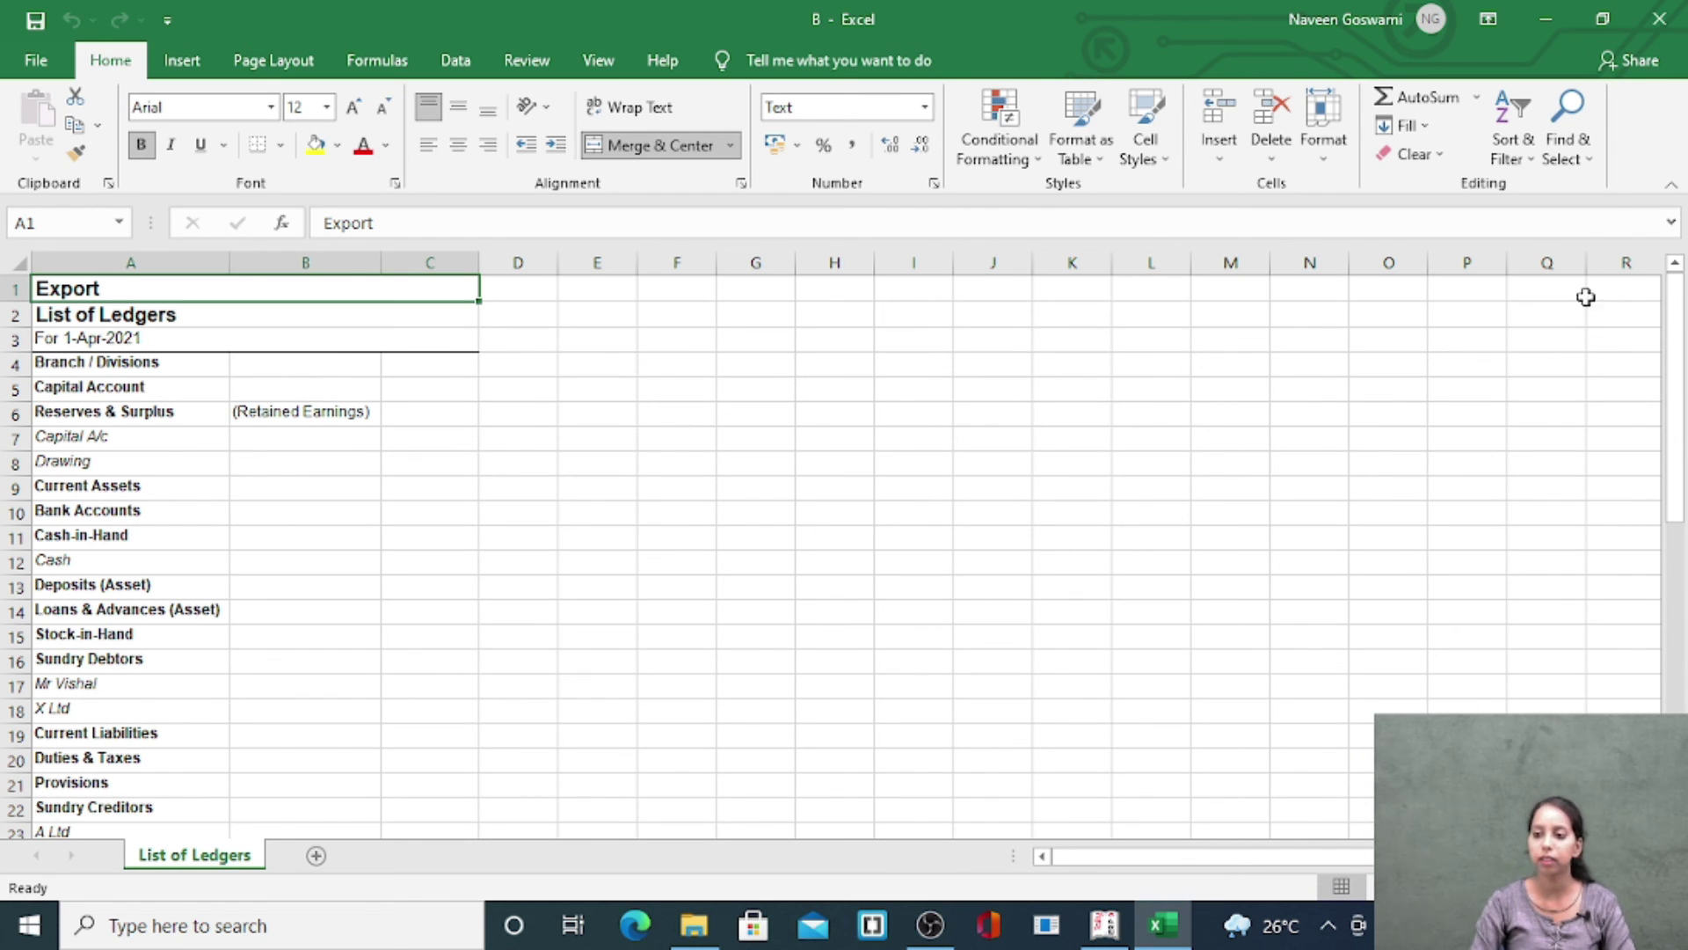
{"action": "left_click", "coordinate": [1660, 19]}
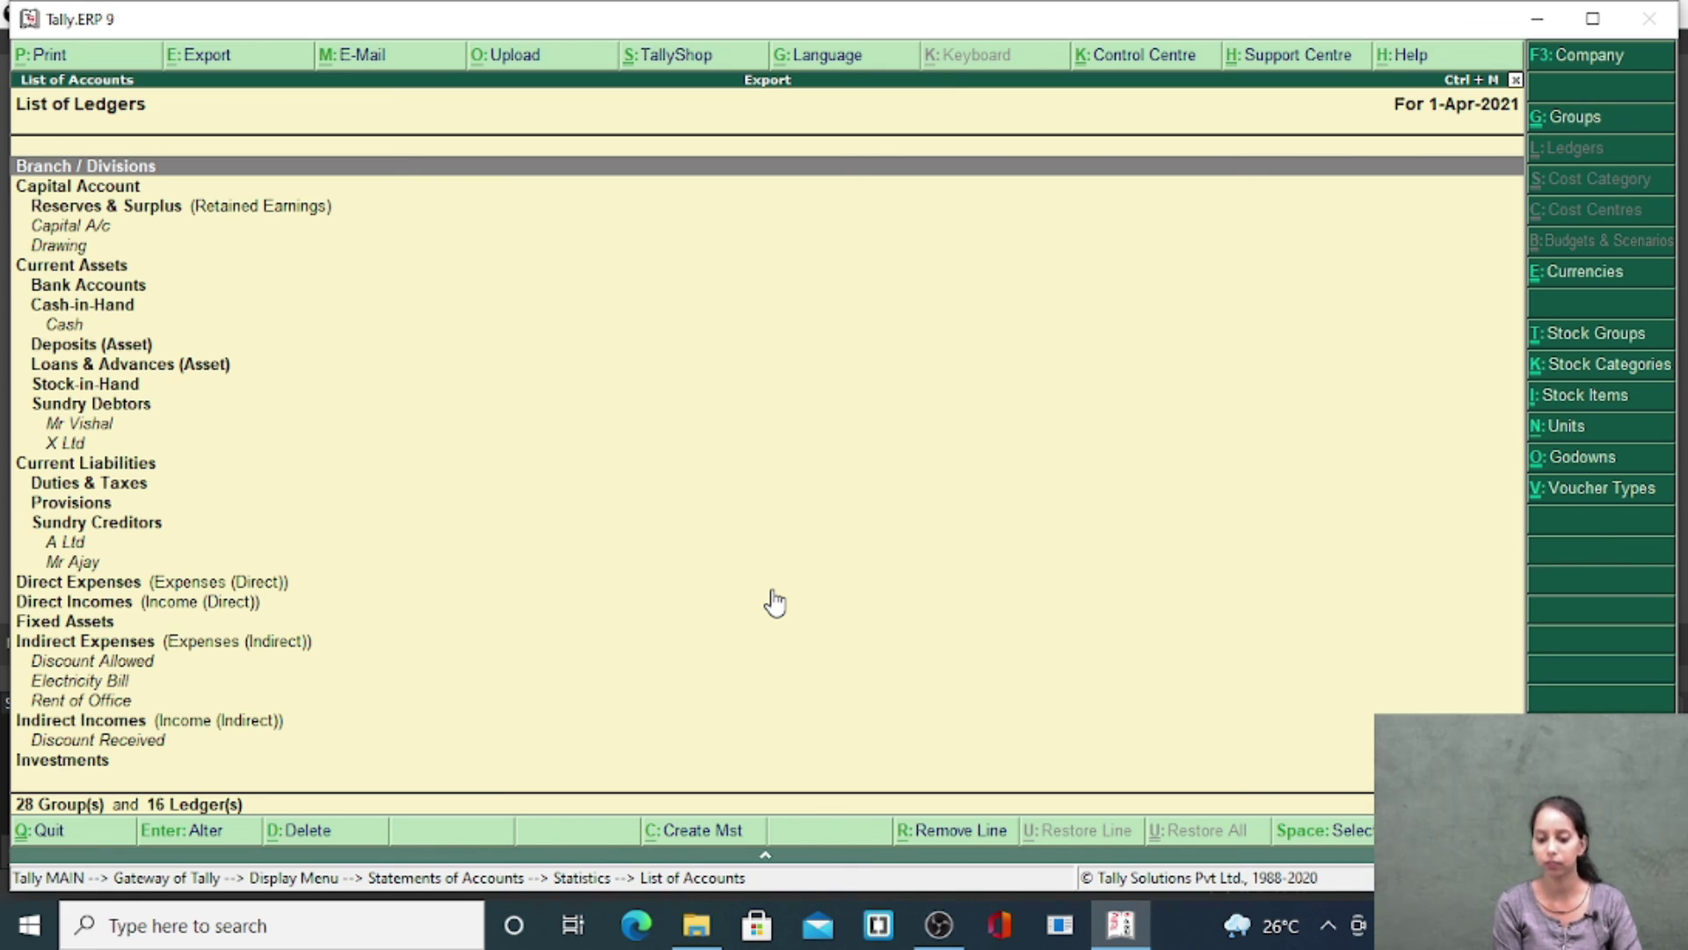
{"action": "left_click", "coordinate": [1121, 923]}
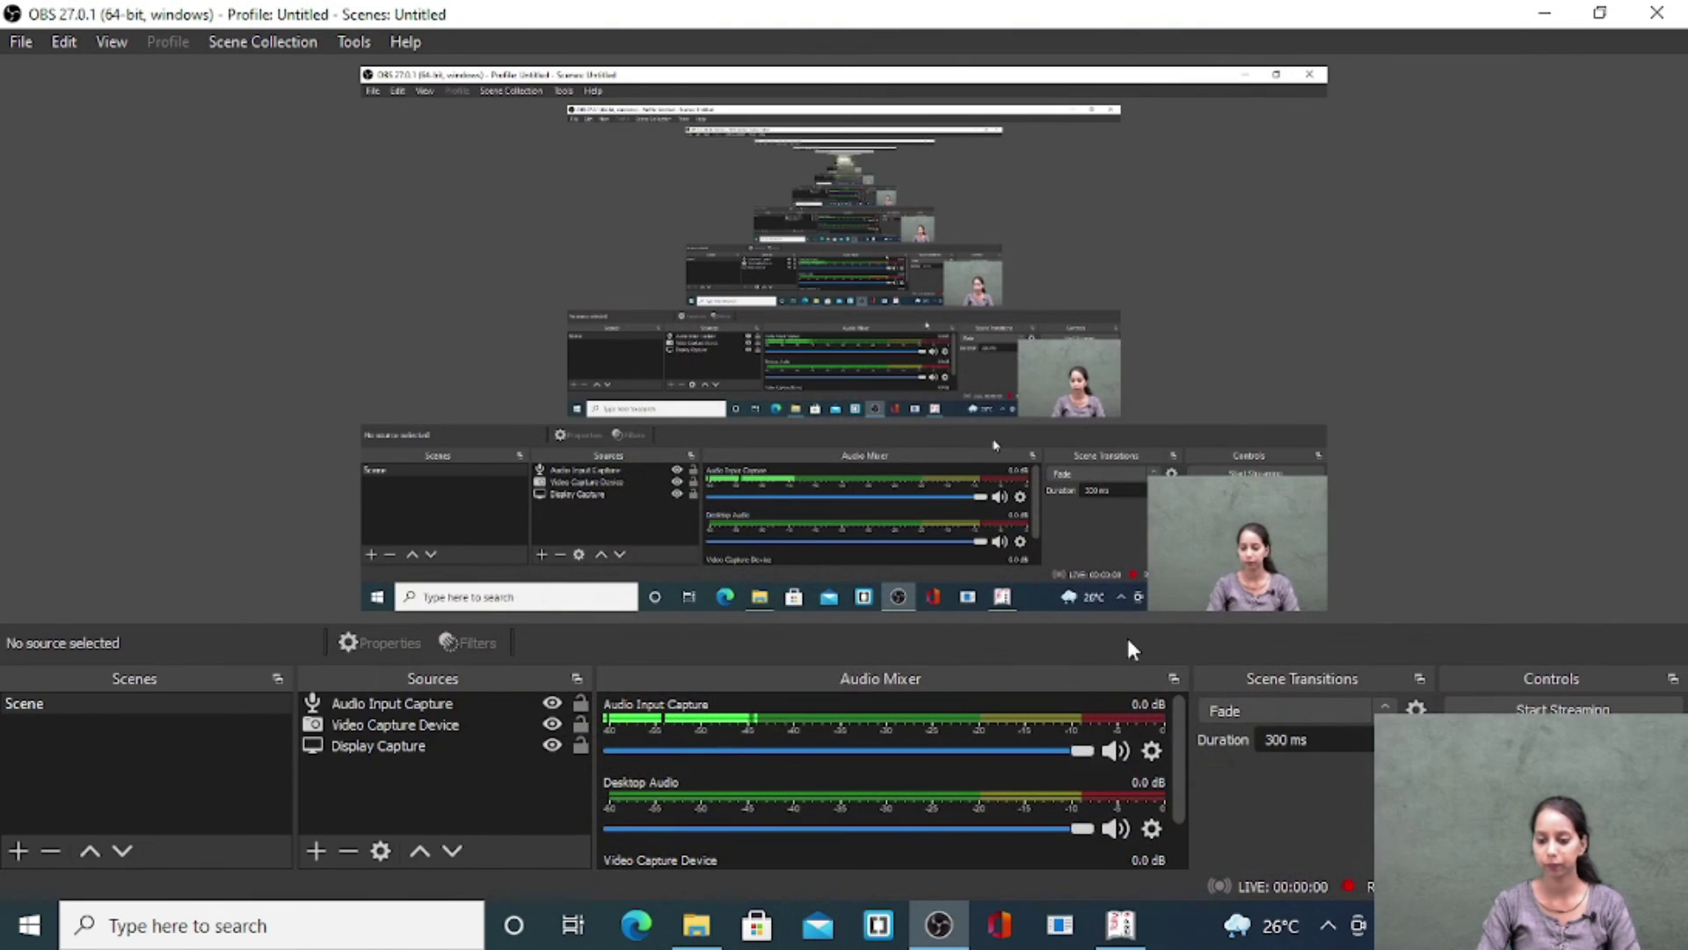